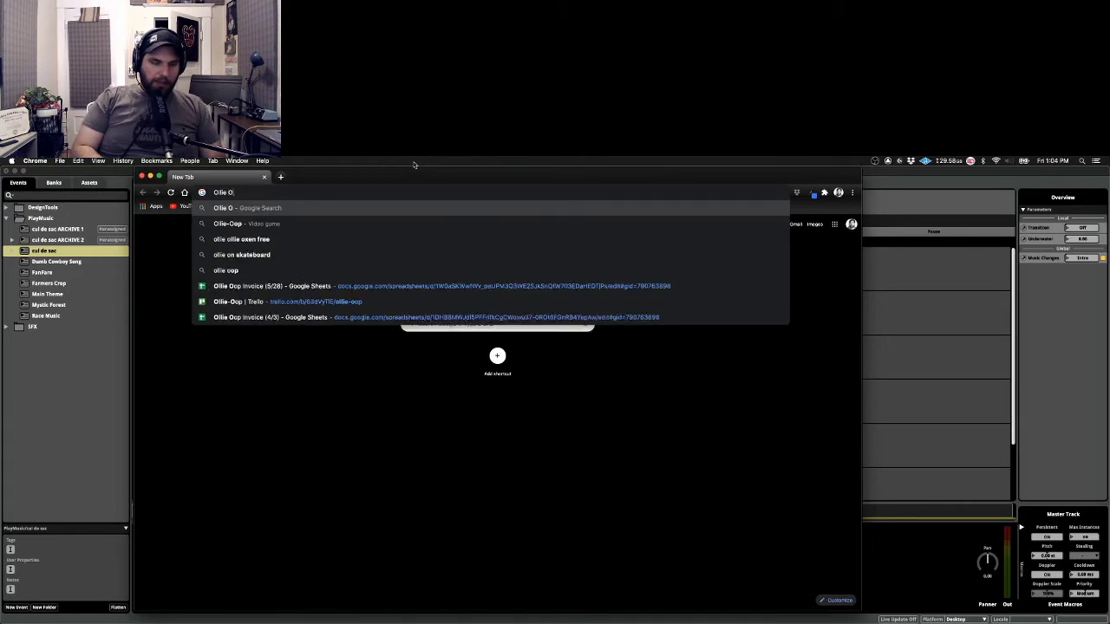
Search Google for the Ollie Oop game, look over its Steam store page and trailer, and close the page
{"action": "key", "text": "Return"}
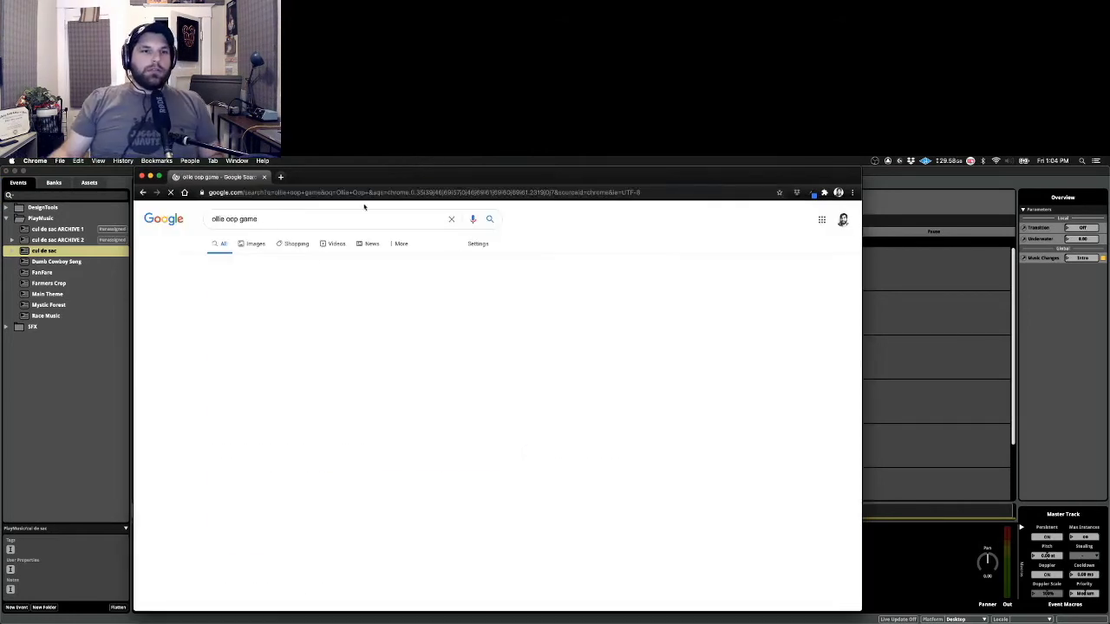
{"action": "left_click", "coordinate": [279, 293]}
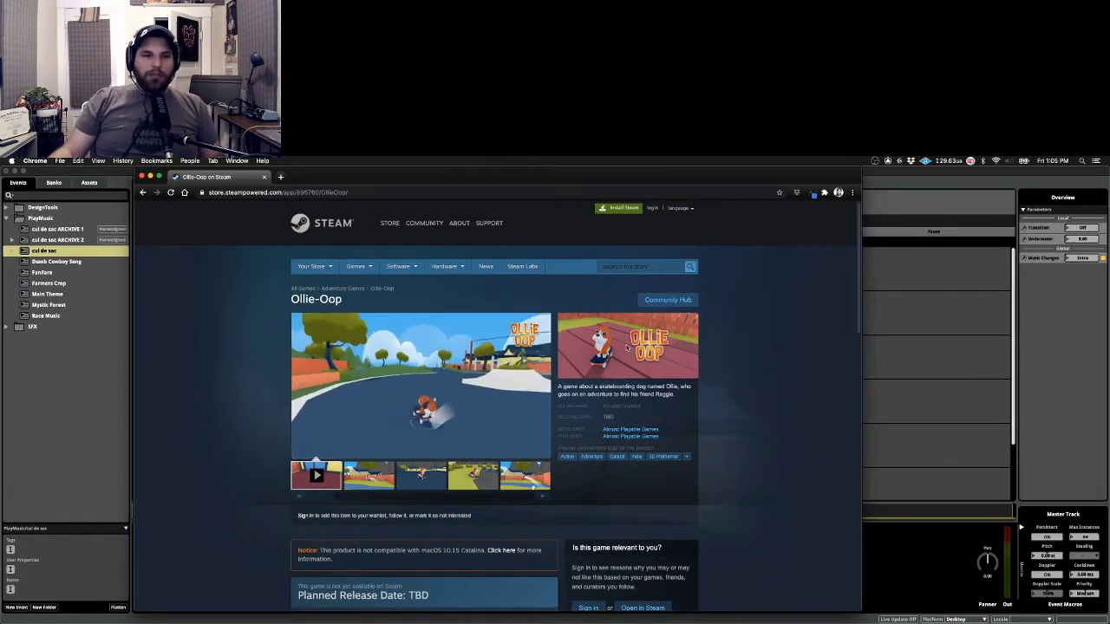
{"action": "scroll", "coordinate": [748, 387], "scroll_direction": "down", "scroll_amount": 5}
{"action": "scroll", "coordinate": [747, 388], "scroll_direction": "down", "scroll_amount": 5}
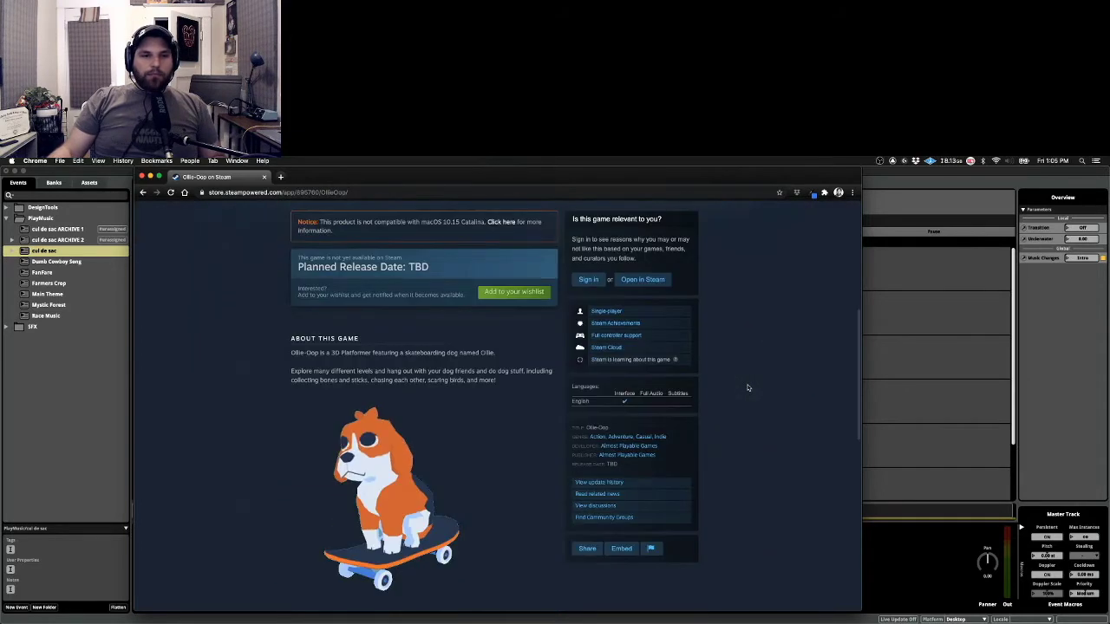
{"action": "scroll", "coordinate": [747, 388], "scroll_direction": "up", "scroll_amount": 10}
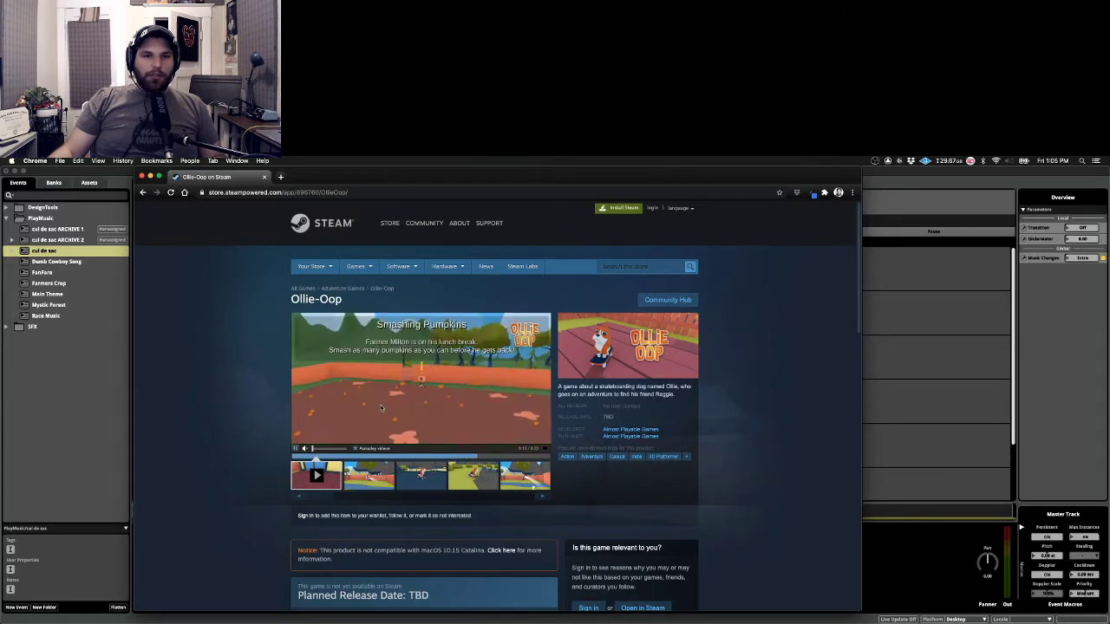
{"action": "left_click", "coordinate": [263, 178]}
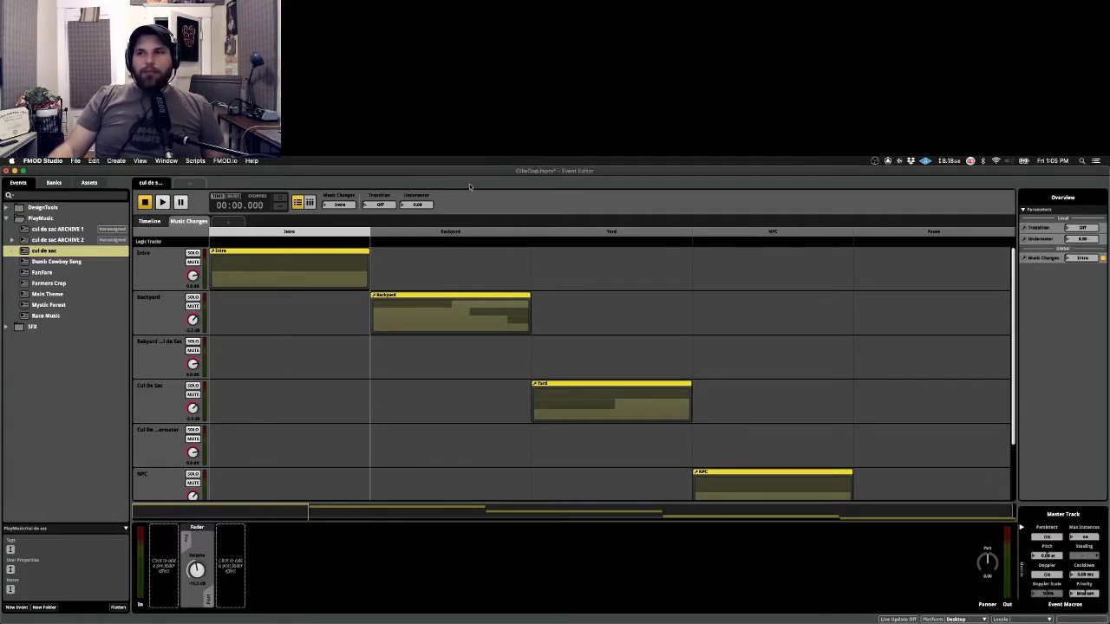
Switch to the cul de sac project in Logic Pro and turn off the cycle range
{"action": "key", "text": "super+Tab"}
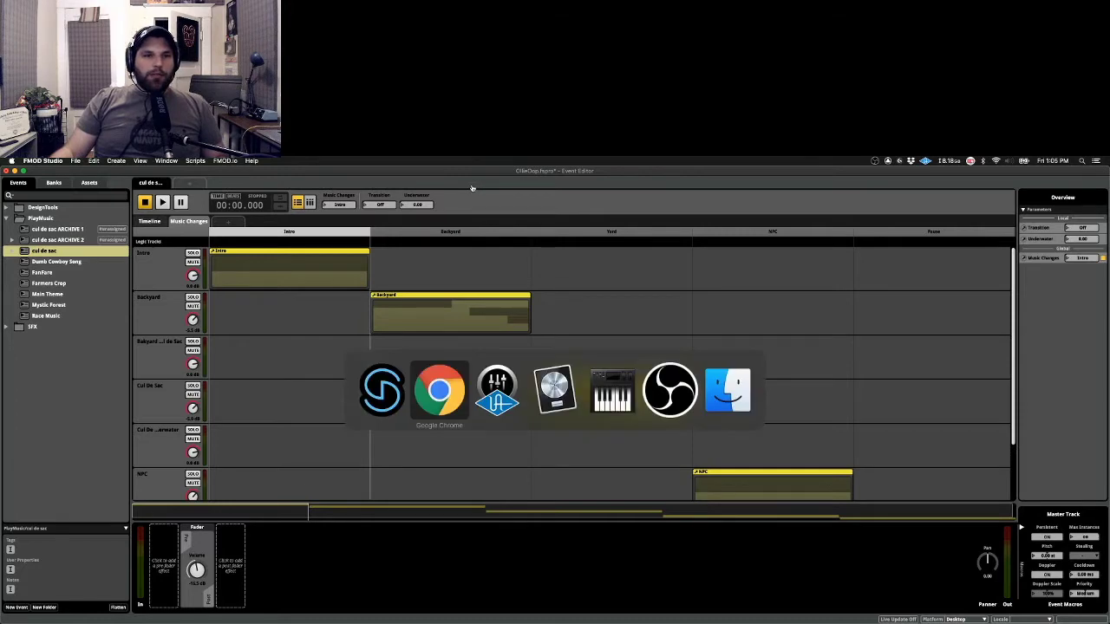
{"action": "key", "text": "super+Tab"}
{"action": "key", "text": "super+Tab"}
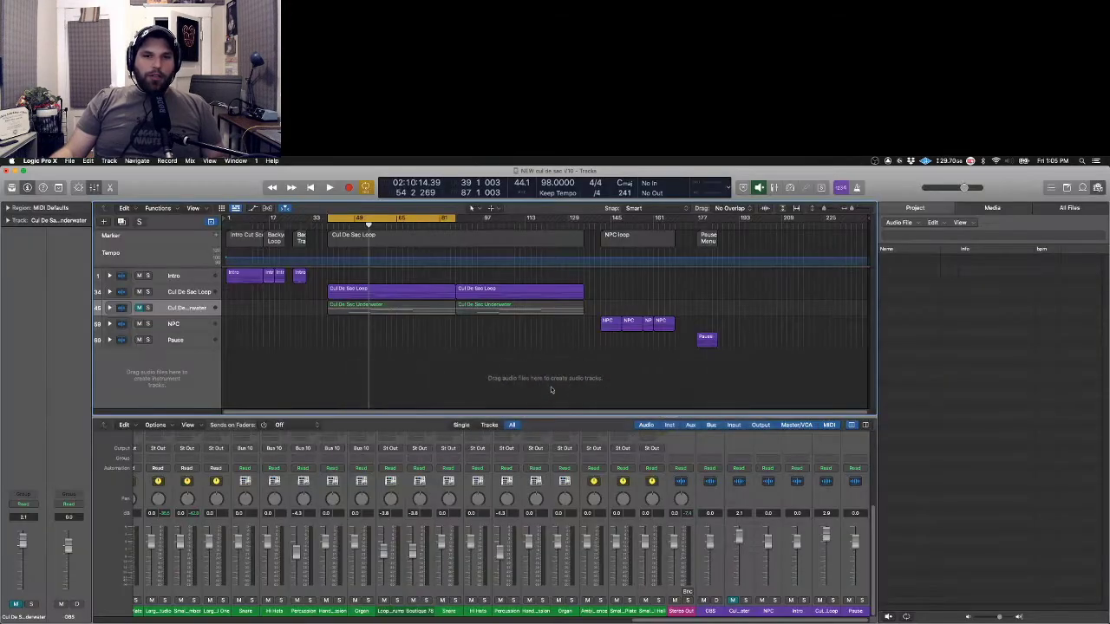
{"action": "left_click", "coordinate": [373, 218]}
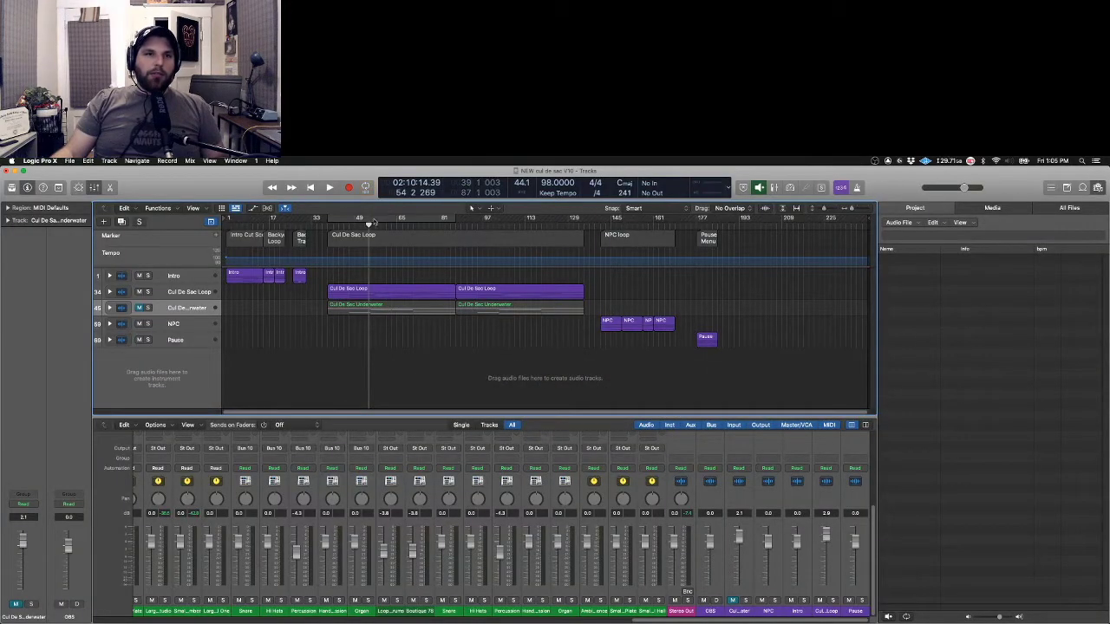
Return the playhead to the project start and hide the browser pane to widen the arrangement
{"action": "key", "text": "Return"}
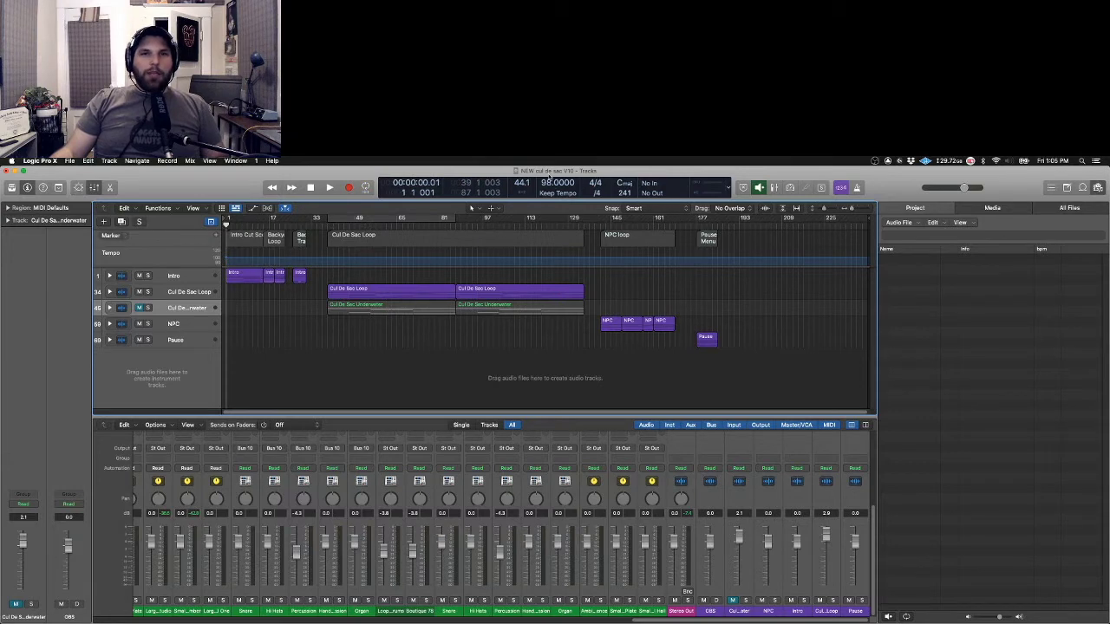
{"action": "left_click", "coordinate": [1097, 187]}
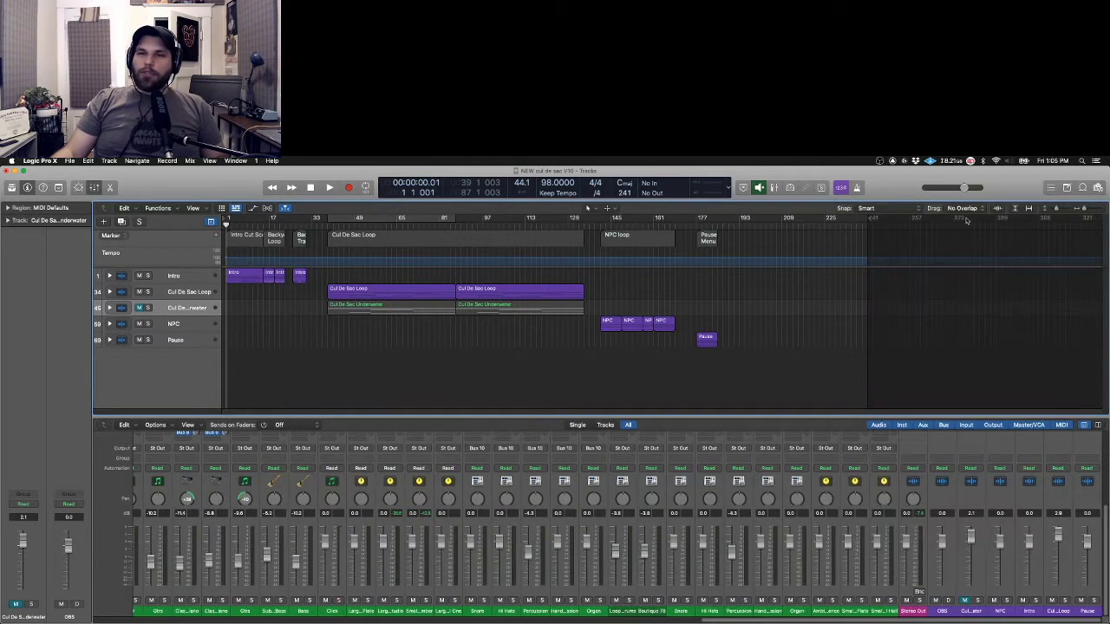
Expand the Intro track stack and hide the mixer so its instrument tracks fill the workspace
{"action": "left_click", "coordinate": [182, 277]}
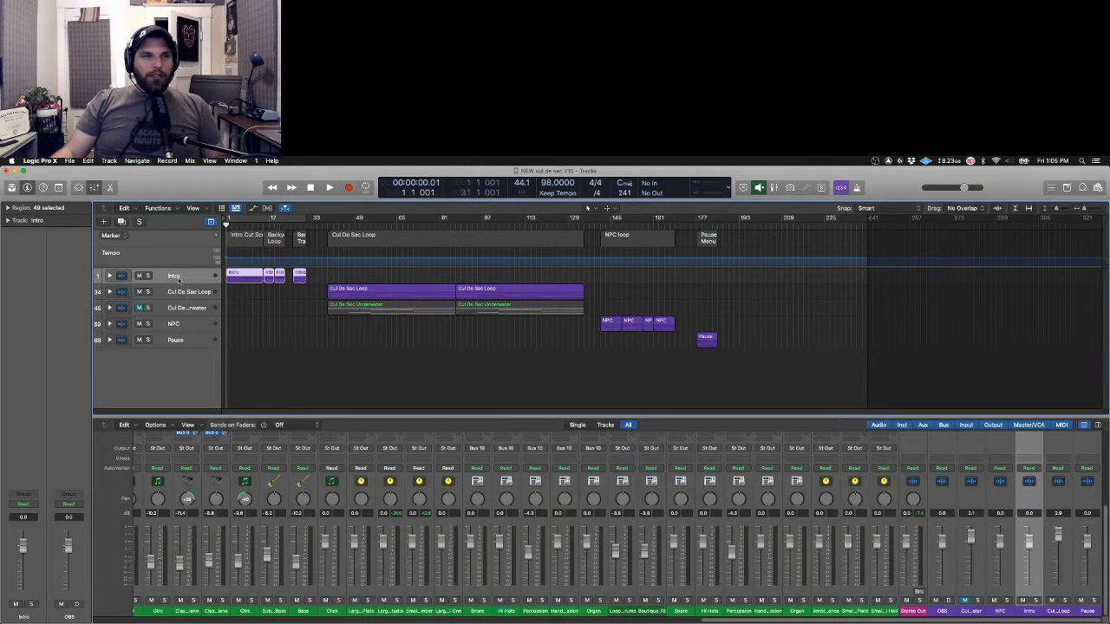
{"action": "left_click", "coordinate": [109, 276]}
{"action": "left_click", "coordinate": [108, 275]}
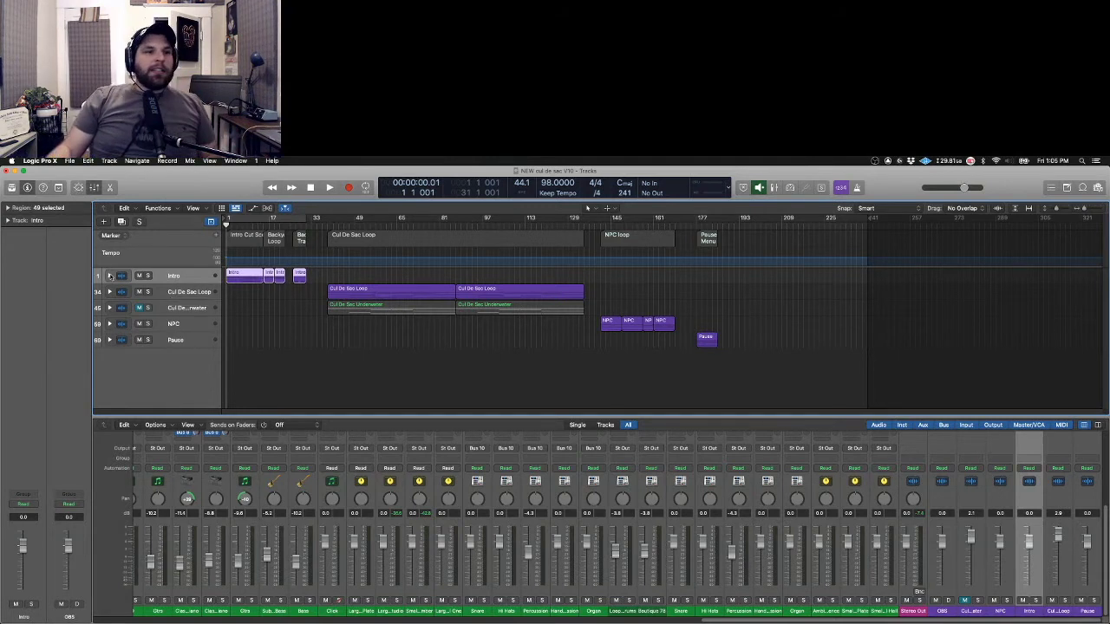
{"action": "left_click", "coordinate": [109, 275]}
{"action": "scroll", "coordinate": [325, 324], "scroll_direction": "down", "scroll_amount": 5}
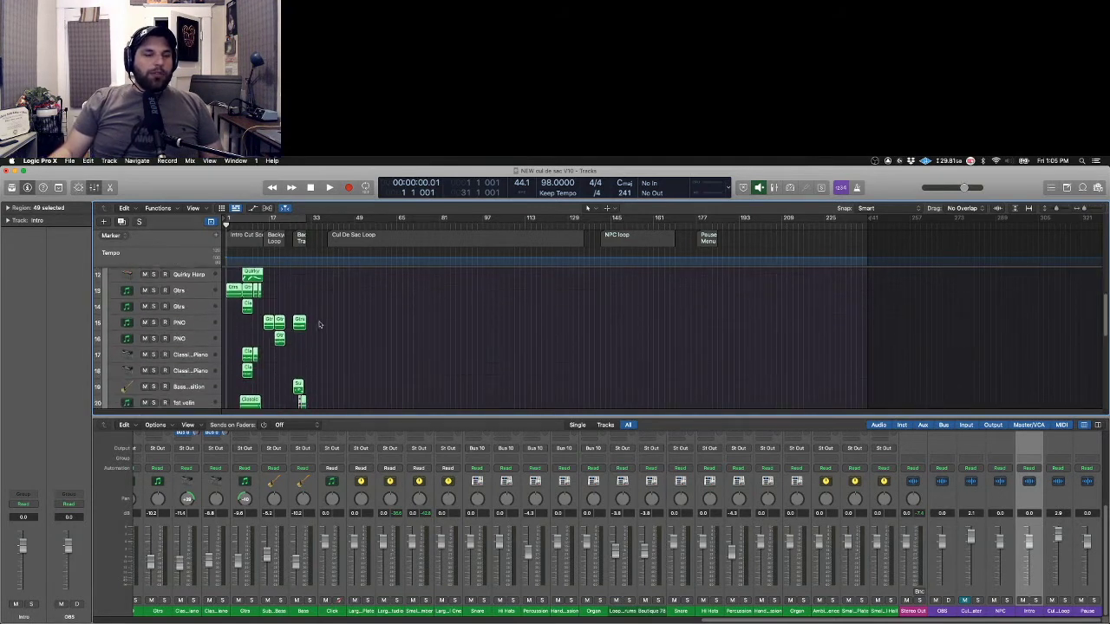
{"action": "left_click", "coordinate": [310, 340], "text": "ctrl+alt"}
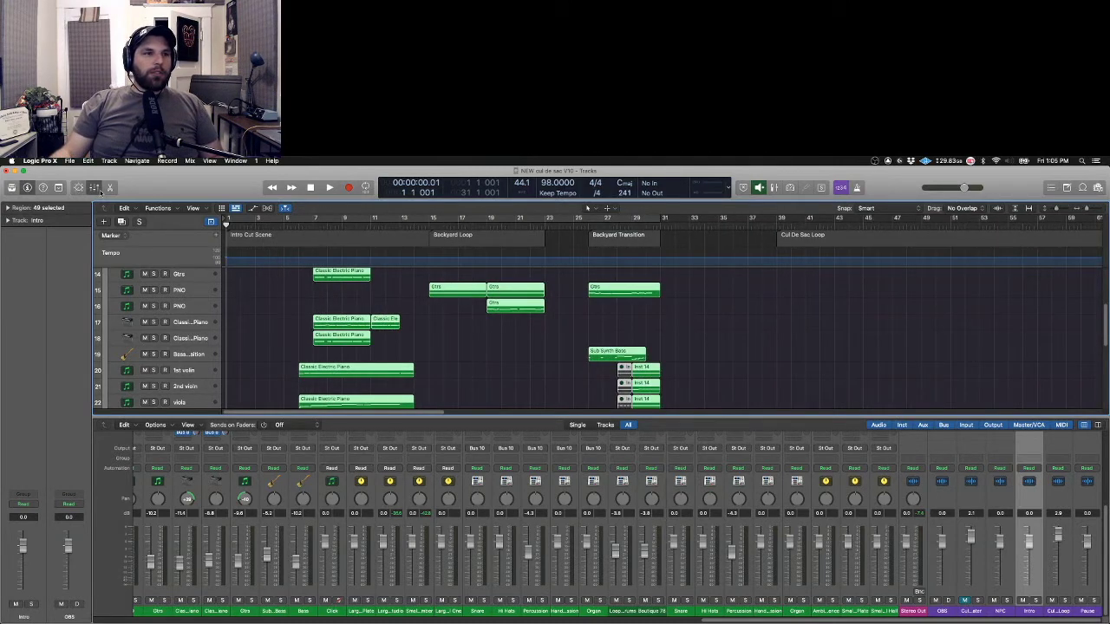
{"action": "key", "text": "x"}
{"action": "scroll", "coordinate": [520, 475], "scroll_direction": "up", "scroll_amount": 5}
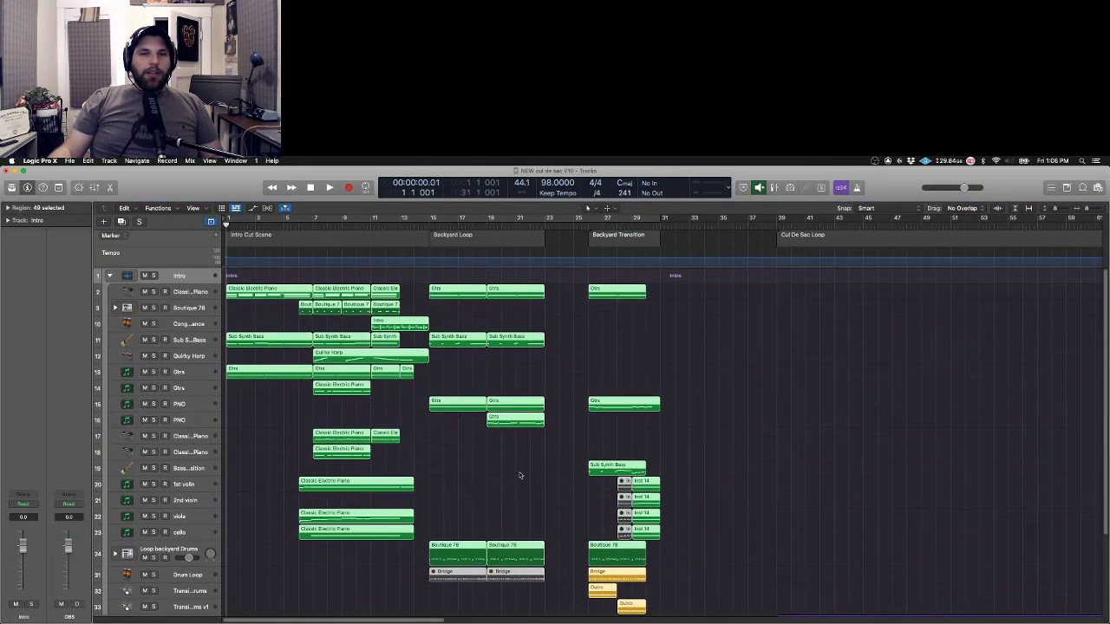
Review the Intro stack's cut scene, backyard loop and transition sections in both collapsed and expanded form, leaving it collapsed
{"action": "scroll", "coordinate": [448, 240], "scroll_direction": "down", "scroll_amount": 1}
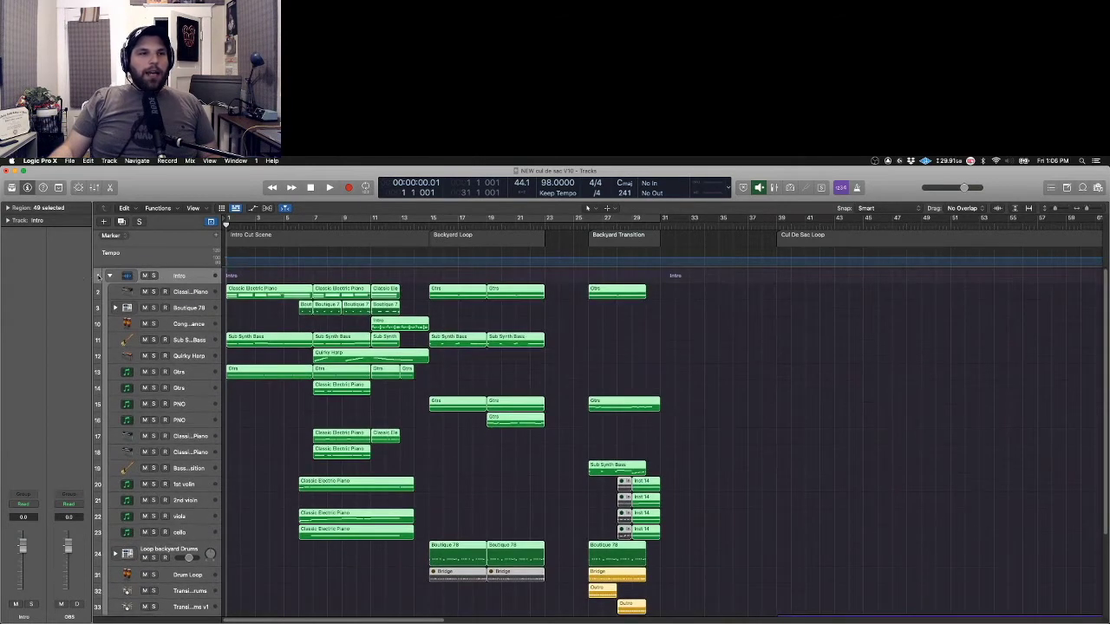
{"action": "left_click", "coordinate": [109, 272]}
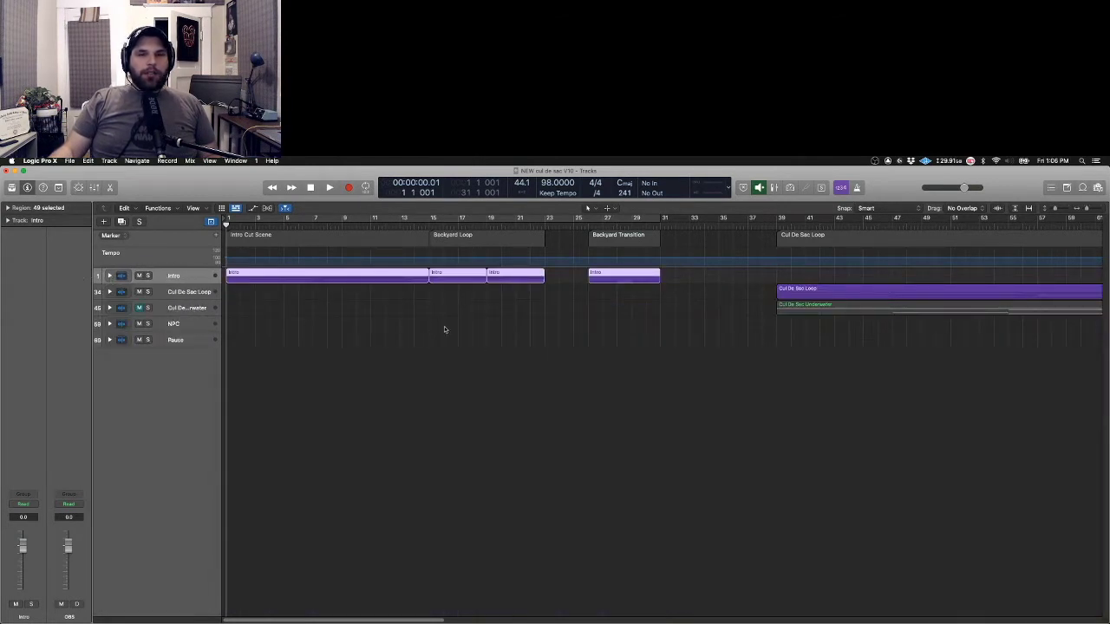
{"action": "scroll", "coordinate": [457, 336], "scroll_direction": "right", "scroll_amount": 10}
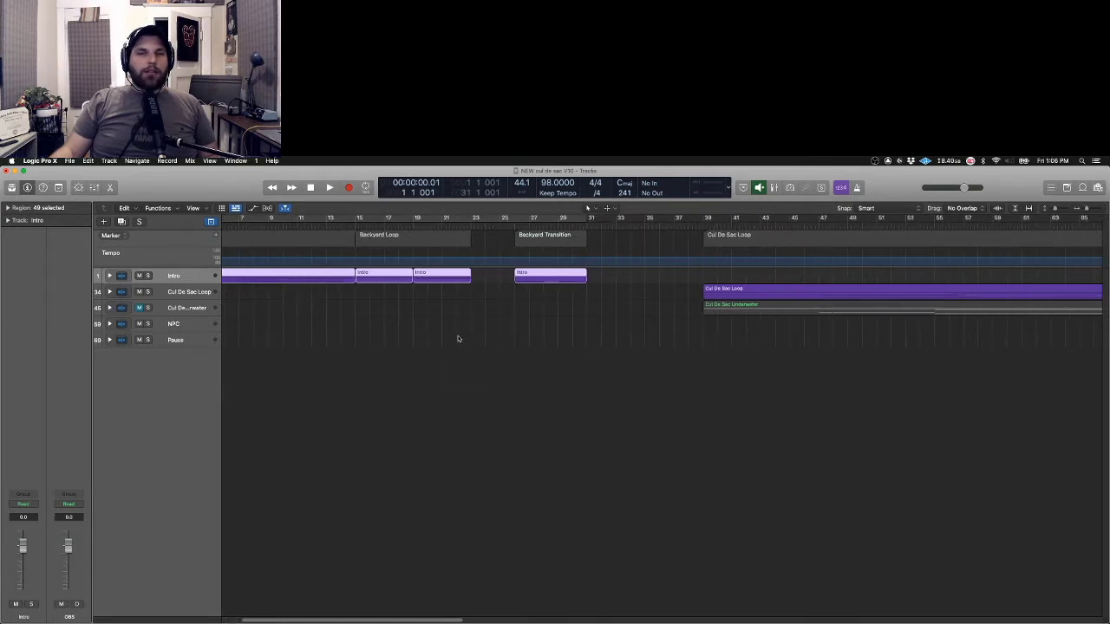
{"action": "scroll", "coordinate": [457, 338], "scroll_direction": "left", "scroll_amount": 10}
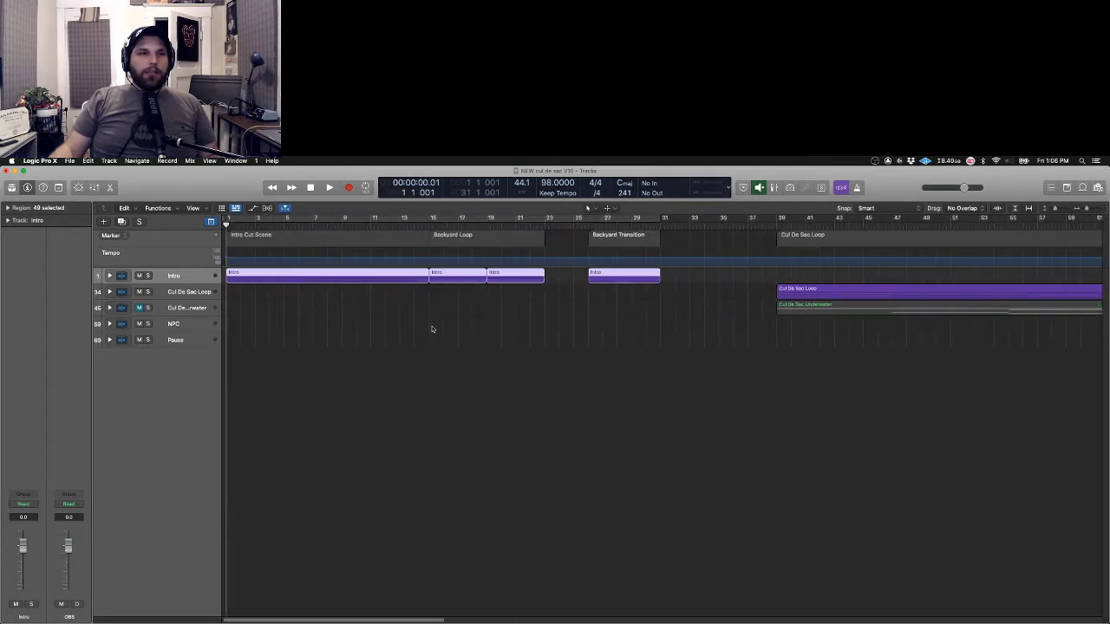
{"action": "left_click", "coordinate": [108, 276]}
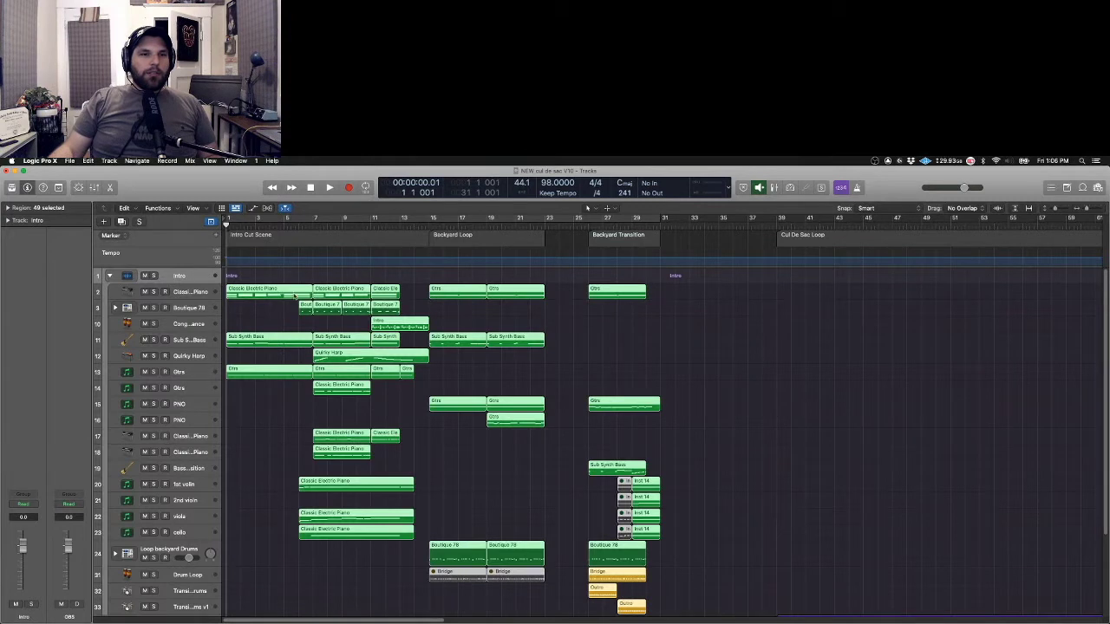
{"action": "scroll", "coordinate": [420, 477], "scroll_direction": "down", "scroll_amount": 1}
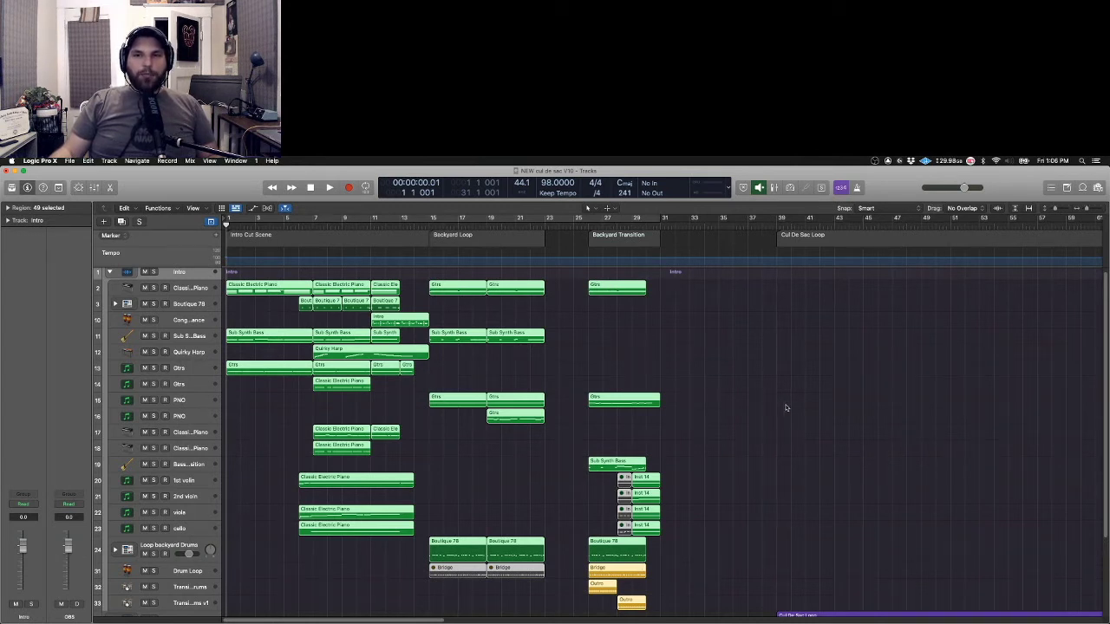
{"action": "left_click", "coordinate": [110, 273]}
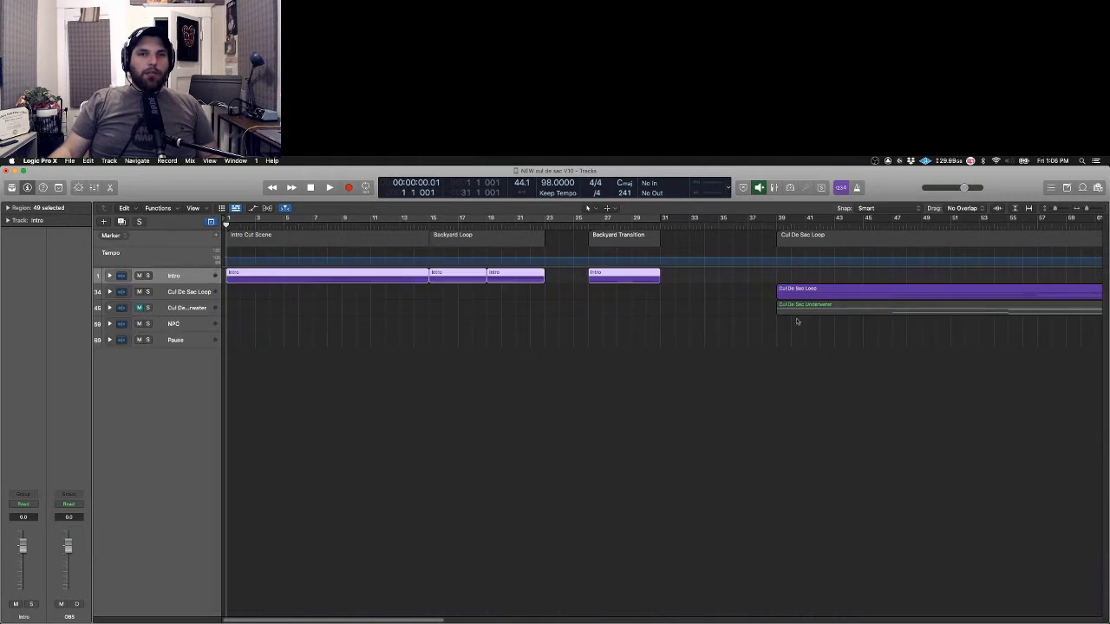
Expand the Cul De Sac Loop stack and examine its instrument tracks over the full length of the loop
{"action": "scroll", "coordinate": [797, 322], "scroll_direction": "right", "scroll_amount": 10}
{"action": "scroll", "coordinate": [706, 308], "scroll_direction": "right", "scroll_amount": 6}
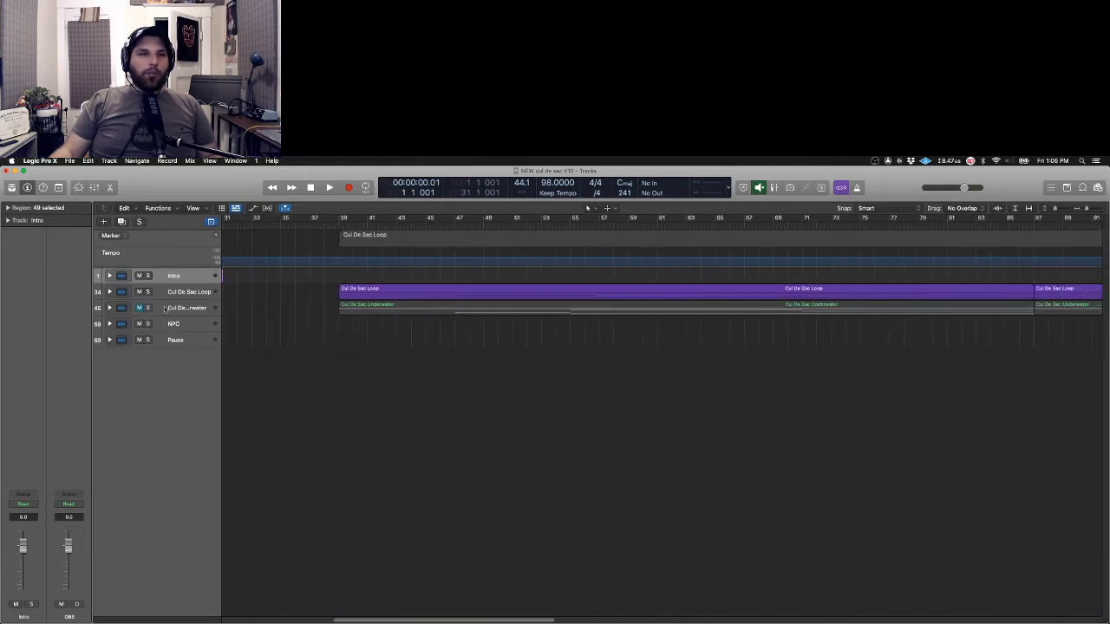
{"action": "left_click", "coordinate": [108, 293]}
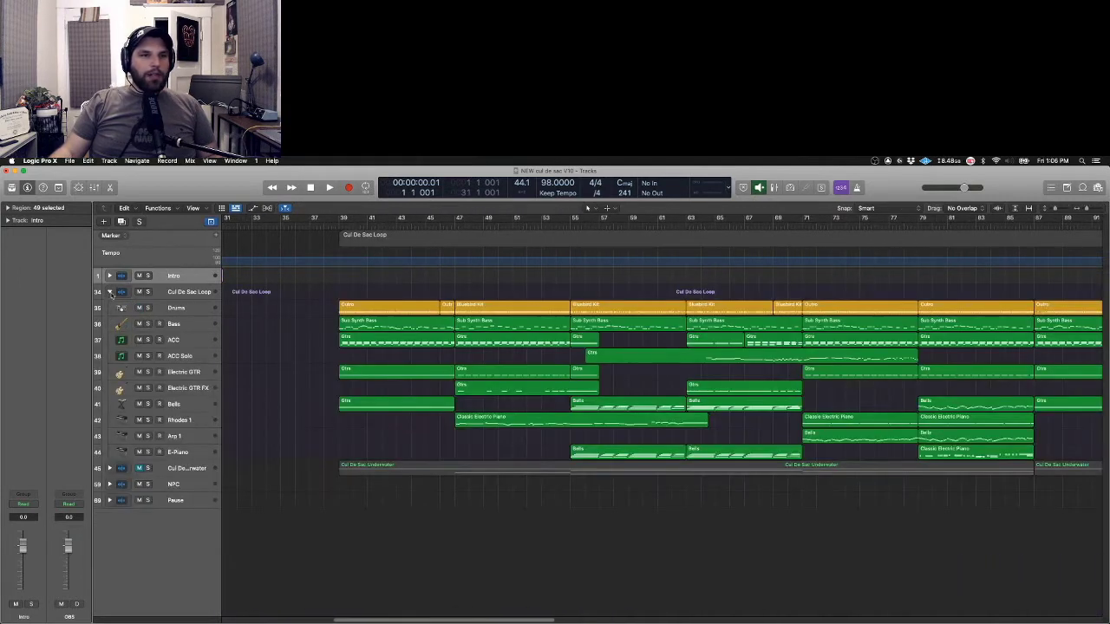
{"action": "scroll", "coordinate": [598, 394], "scroll_direction": "right", "scroll_amount": 8}
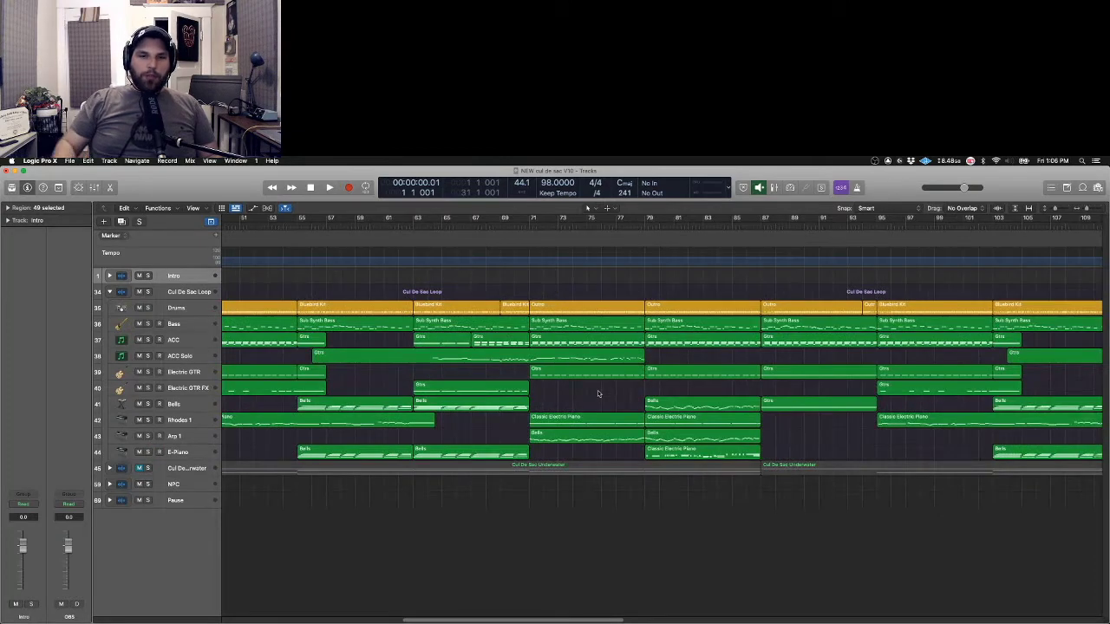
{"action": "key", "text": "super+Left"}
{"action": "scroll", "coordinate": [606, 386], "scroll_direction": "left", "scroll_amount": 6}
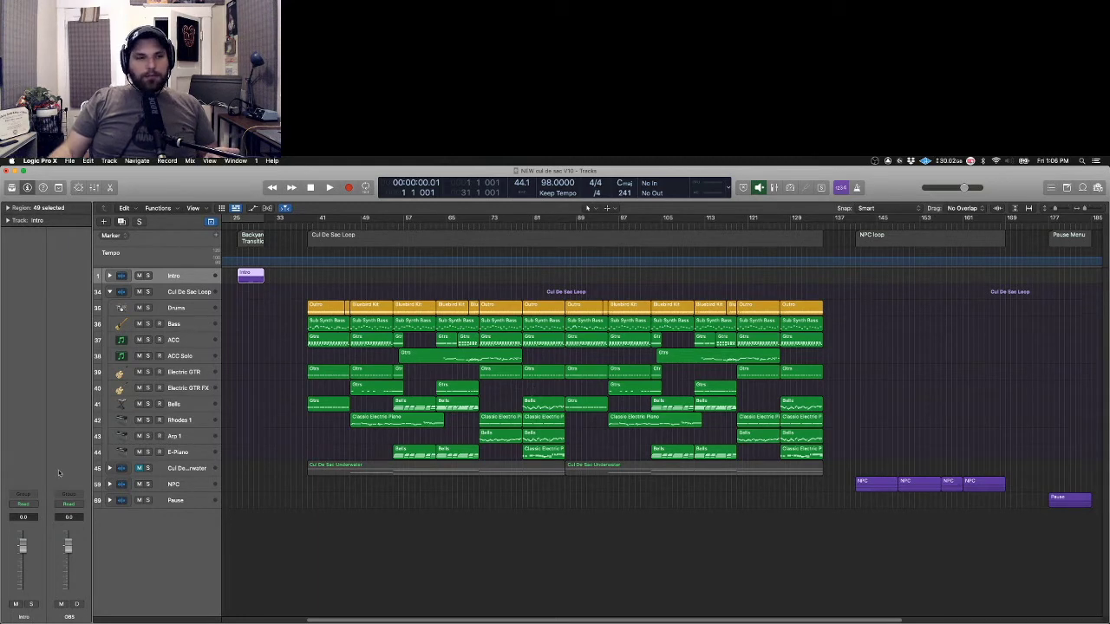
Expand the Cul De Sac Underwater stack, compare its tracks with the main loop's, and collapse both stacks
{"action": "left_click", "coordinate": [109, 468]}
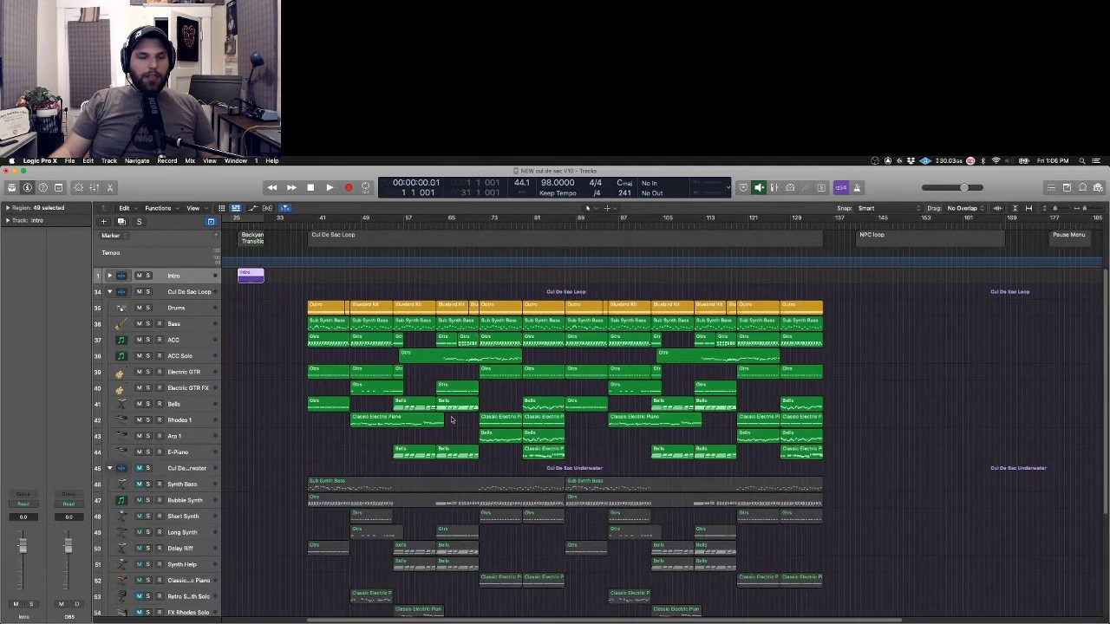
{"action": "scroll", "coordinate": [451, 369], "scroll_direction": "down", "scroll_amount": 4}
{"action": "scroll", "coordinate": [414, 351], "scroll_direction": "up", "scroll_amount": 5}
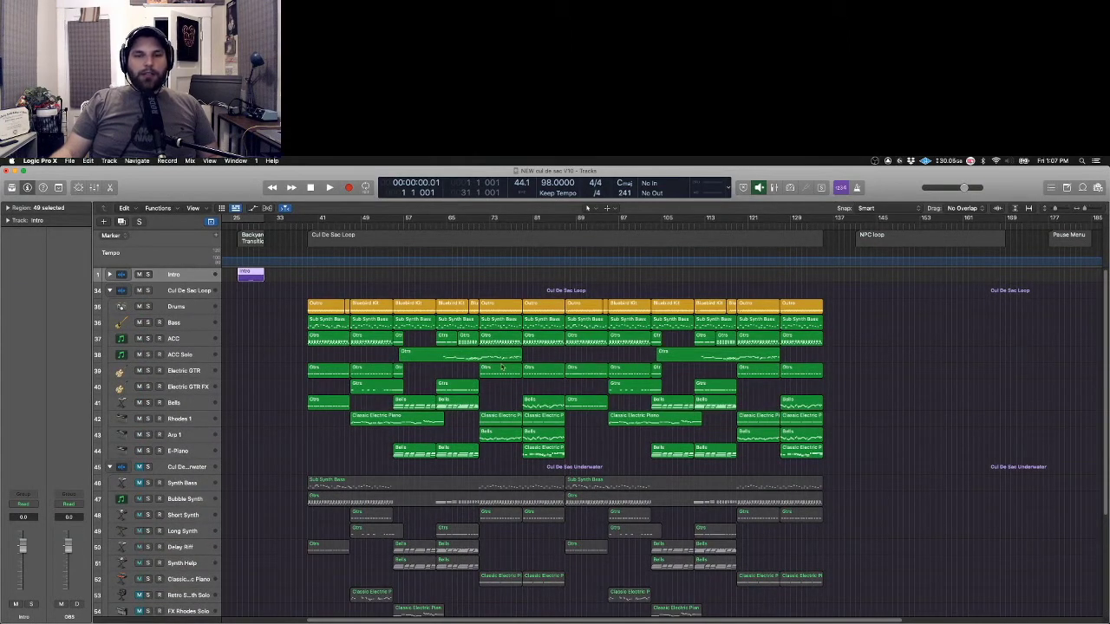
{"action": "scroll", "coordinate": [502, 366], "scroll_direction": "down", "scroll_amount": 5}
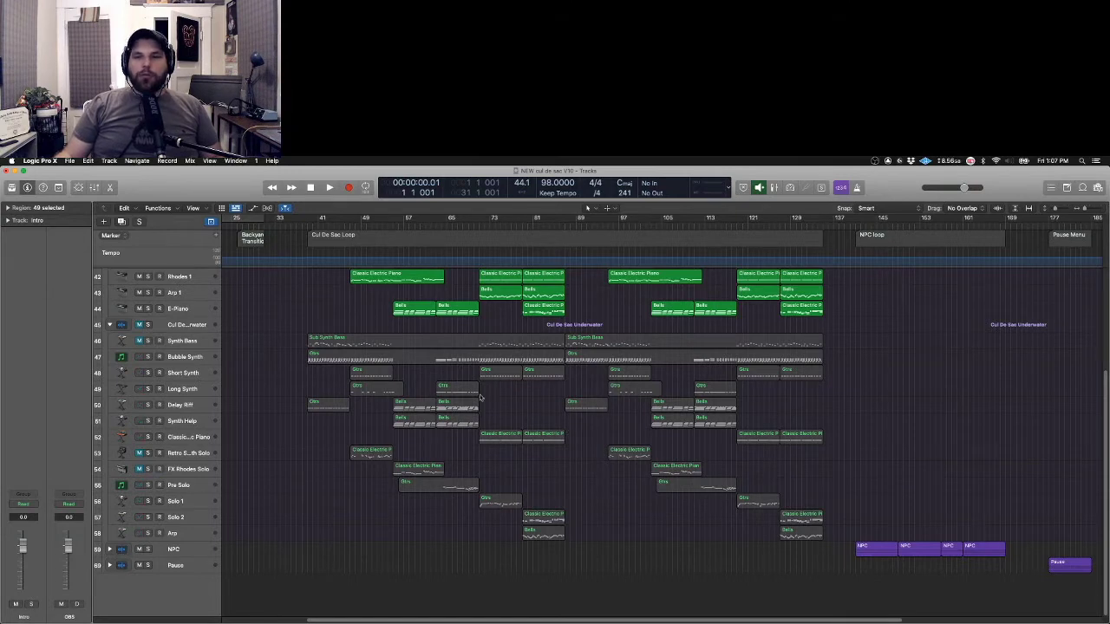
{"action": "left_click", "coordinate": [113, 327]}
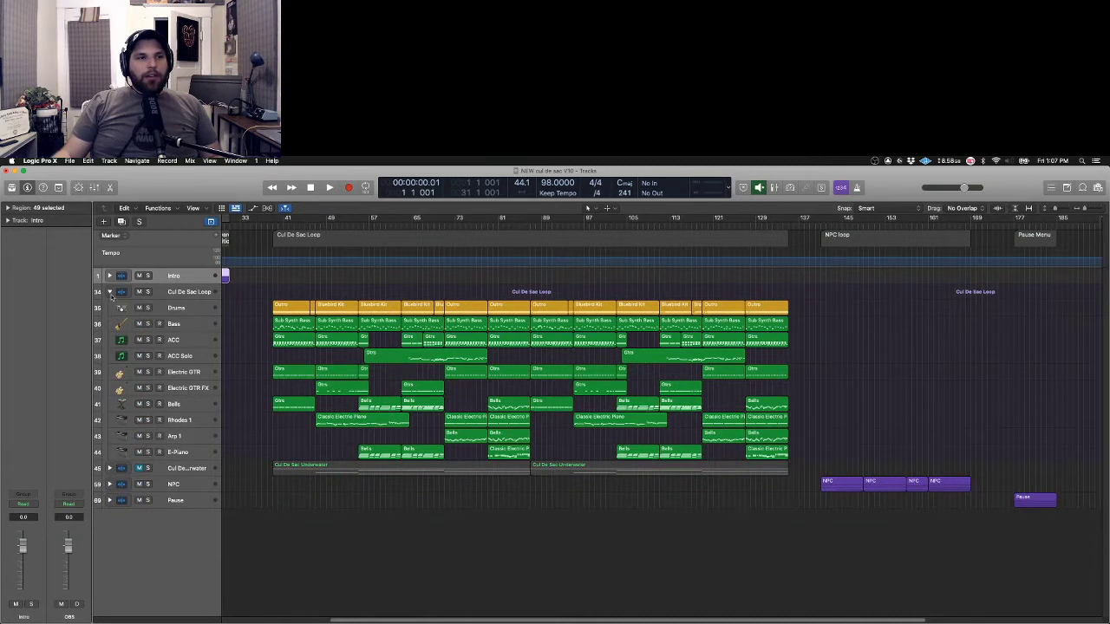
{"action": "left_click", "coordinate": [110, 293]}
Expand the NPC stack to examine its instrument tracks under the NPC loop marker, and collapse it again
{"action": "scroll", "coordinate": [799, 332], "scroll_direction": "right", "scroll_amount": 6}
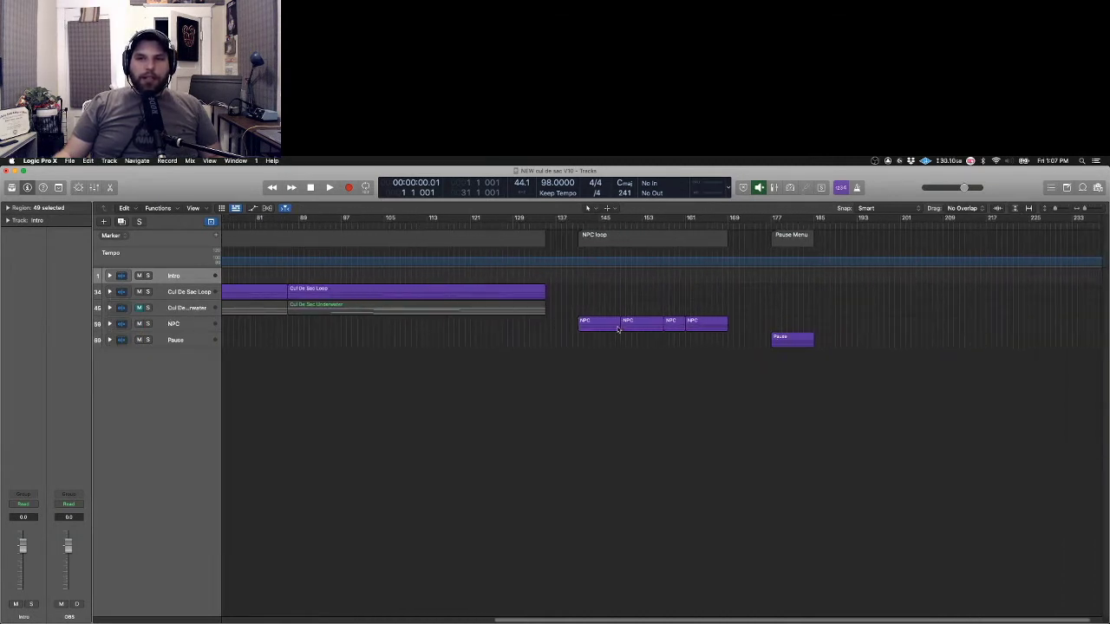
{"action": "left_click", "coordinate": [110, 323]}
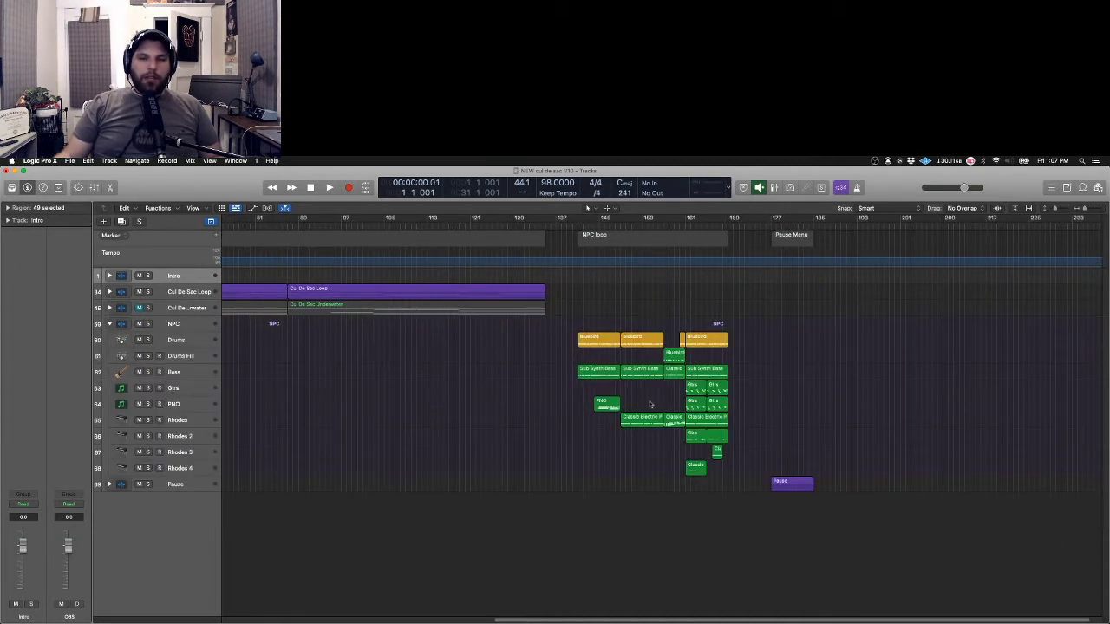
{"action": "left_click", "coordinate": [109, 324]}
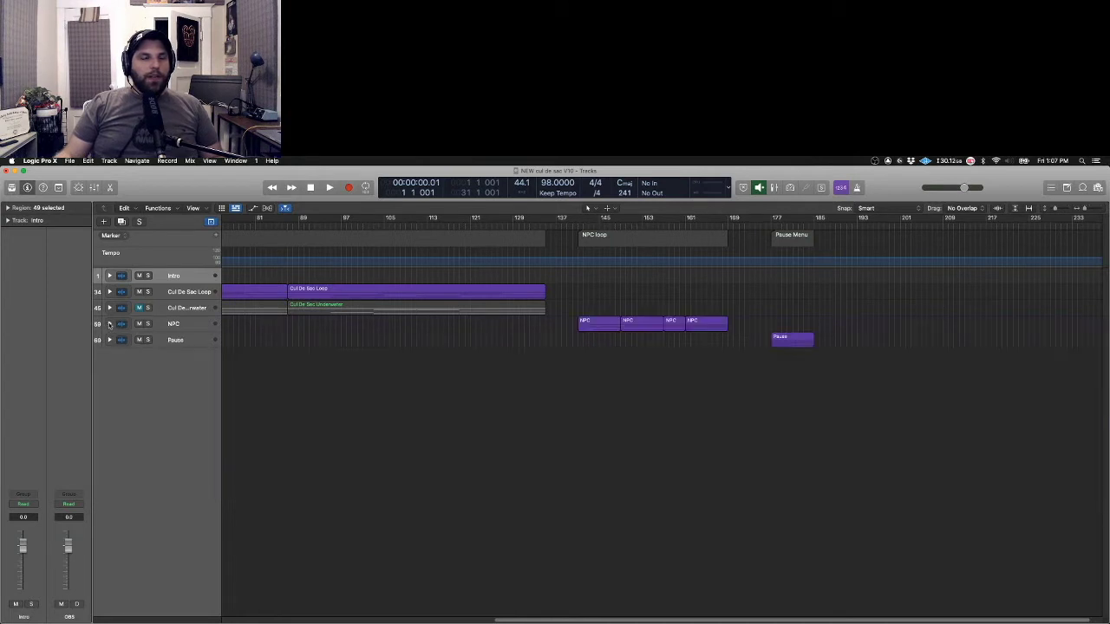
Expand the Pause stack to examine the instrument tracks under the Pause Menu marker
{"action": "scroll", "coordinate": [719, 349], "scroll_direction": "right", "scroll_amount": 1}
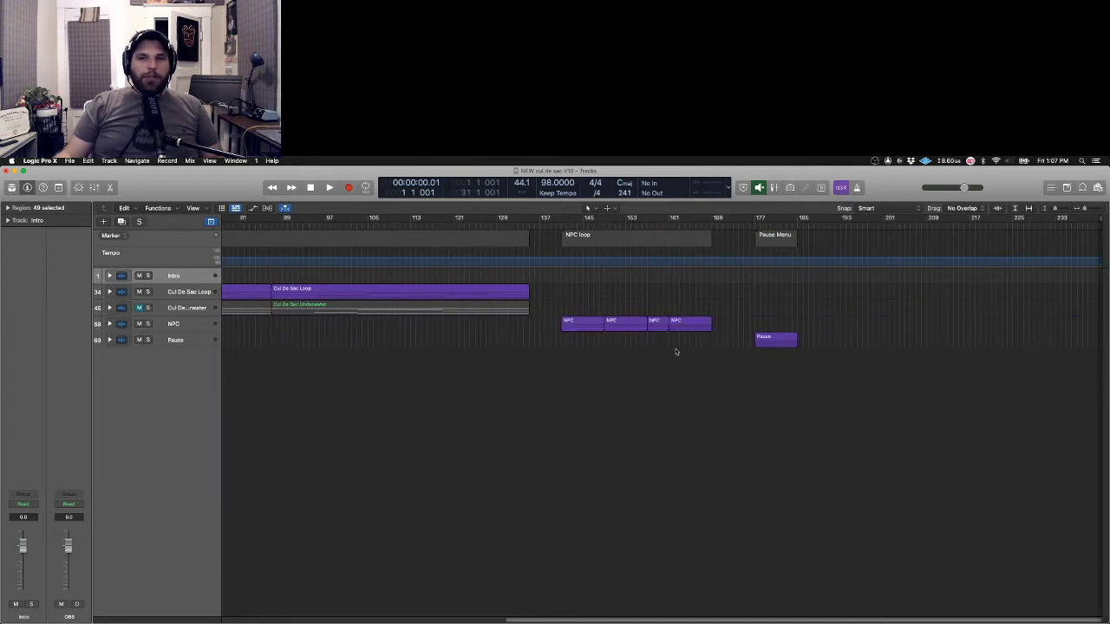
{"action": "left_click", "coordinate": [109, 340]}
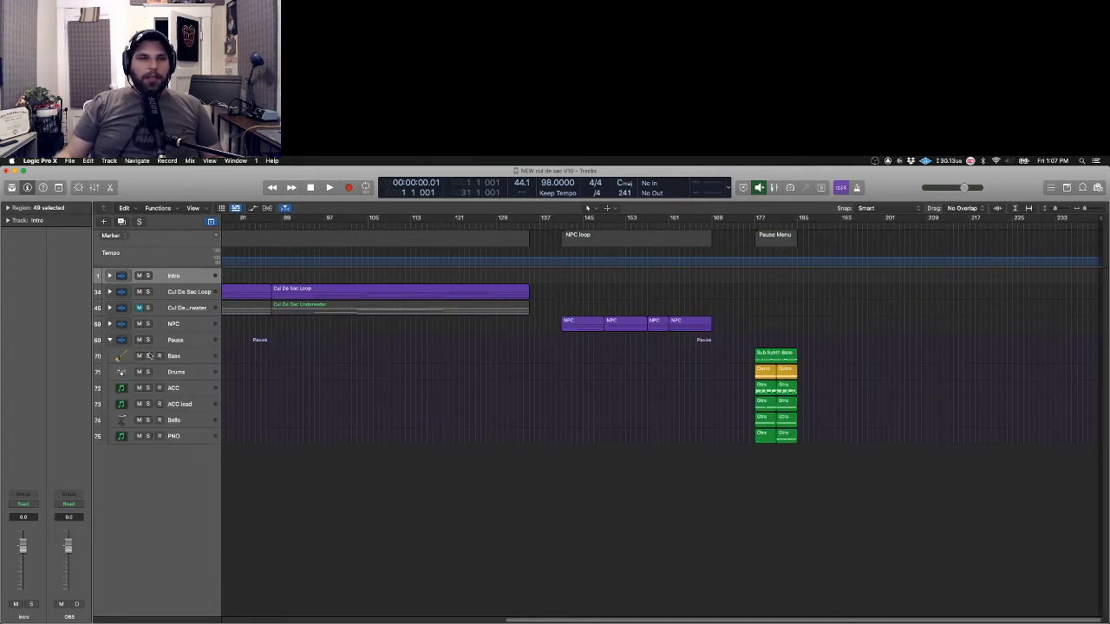
Collapse the Pause stack and review the arrangement of all five stacks along the marker sections
{"action": "left_click", "coordinate": [109, 340]}
{"action": "scroll", "coordinate": [561, 345], "scroll_direction": "left", "scroll_amount": 10}
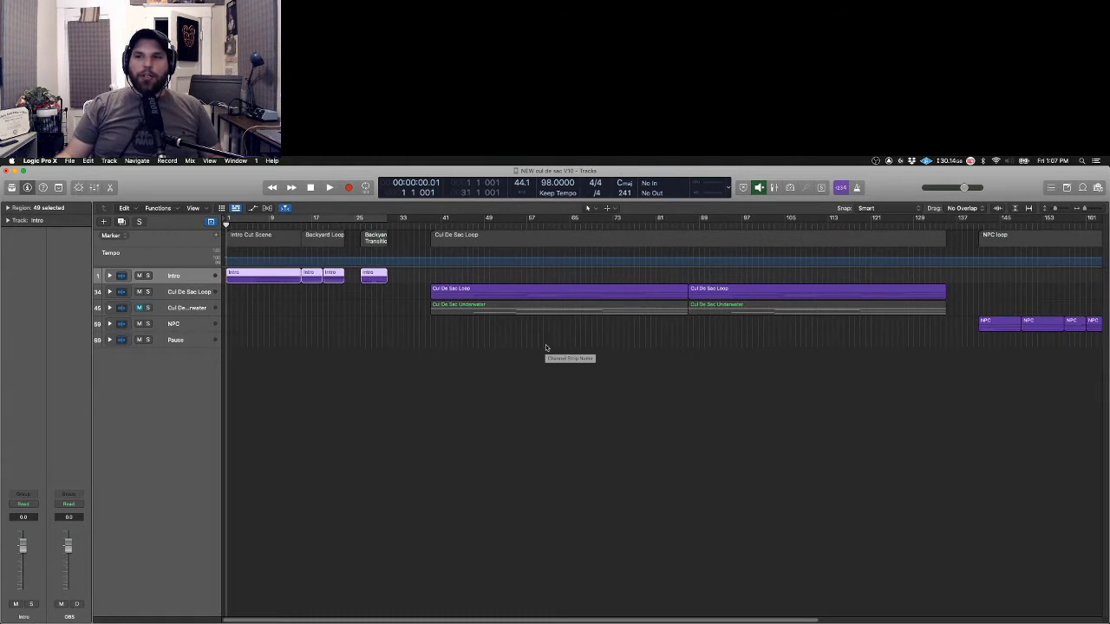
{"action": "scroll", "coordinate": [546, 348], "scroll_direction": "right", "scroll_amount": 8}
{"action": "scroll", "coordinate": [547, 346], "scroll_direction": "left", "scroll_amount": 4}
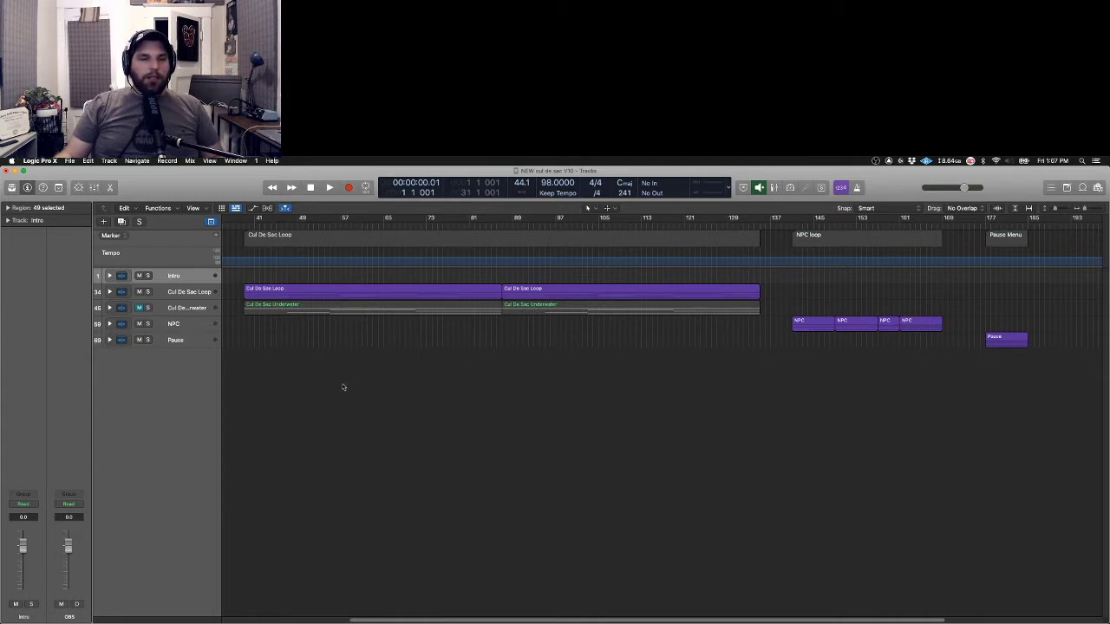
{"action": "scroll", "coordinate": [347, 372], "scroll_direction": "left", "scroll_amount": 5}
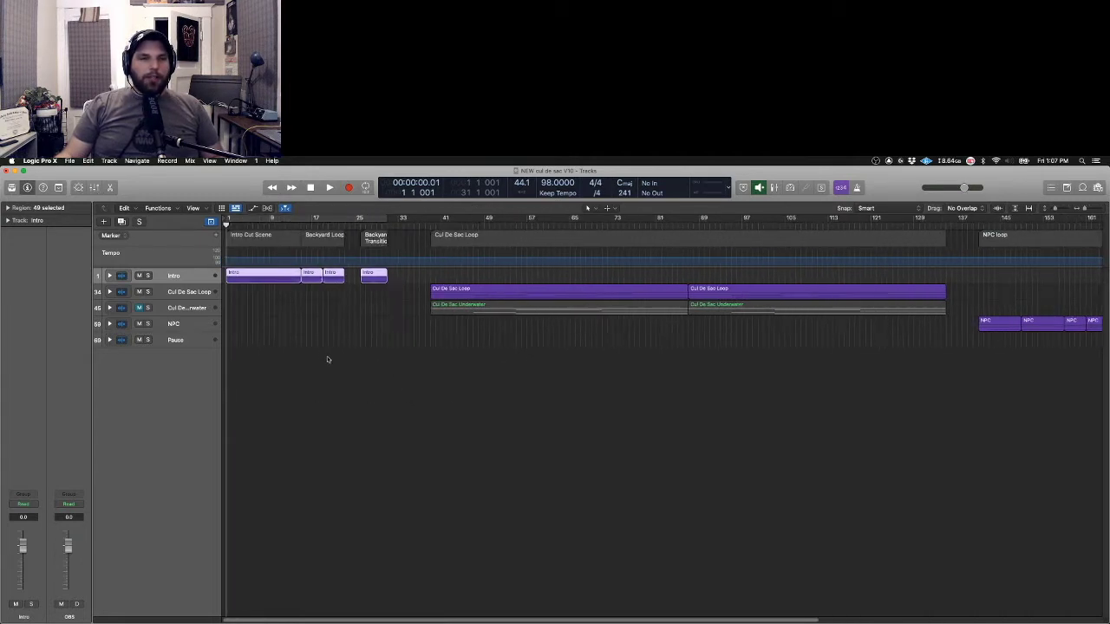
Expand the Intro stack, select the regions under the Intro Cut Scene marker, and solo their tracks
{"action": "left_click", "coordinate": [110, 276]}
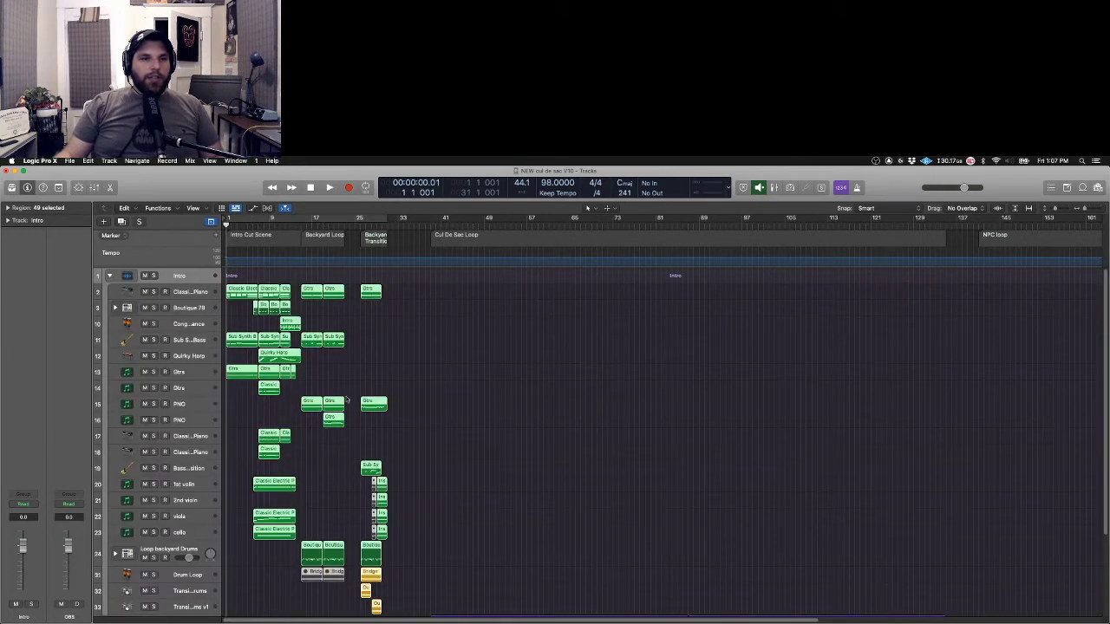
{"action": "left_click", "coordinate": [192, 294]}
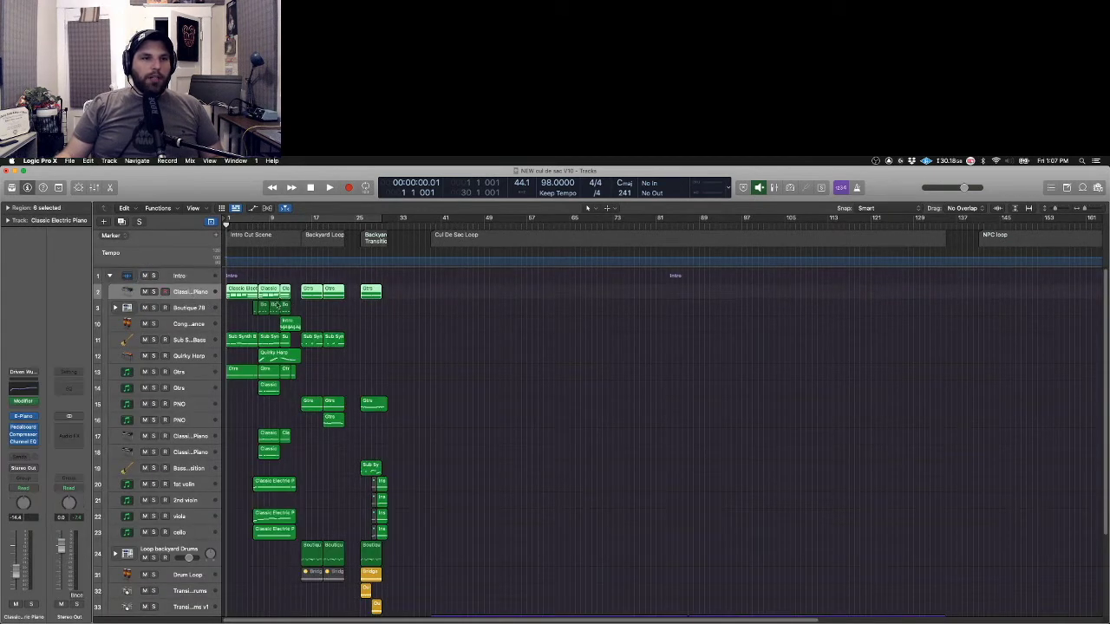
{"action": "left_click_drag", "start_coordinate": [291, 277], "coordinate": [218, 554]}
{"action": "left_click", "coordinate": [154, 340]}
{"action": "left_click", "coordinate": [153, 340]}
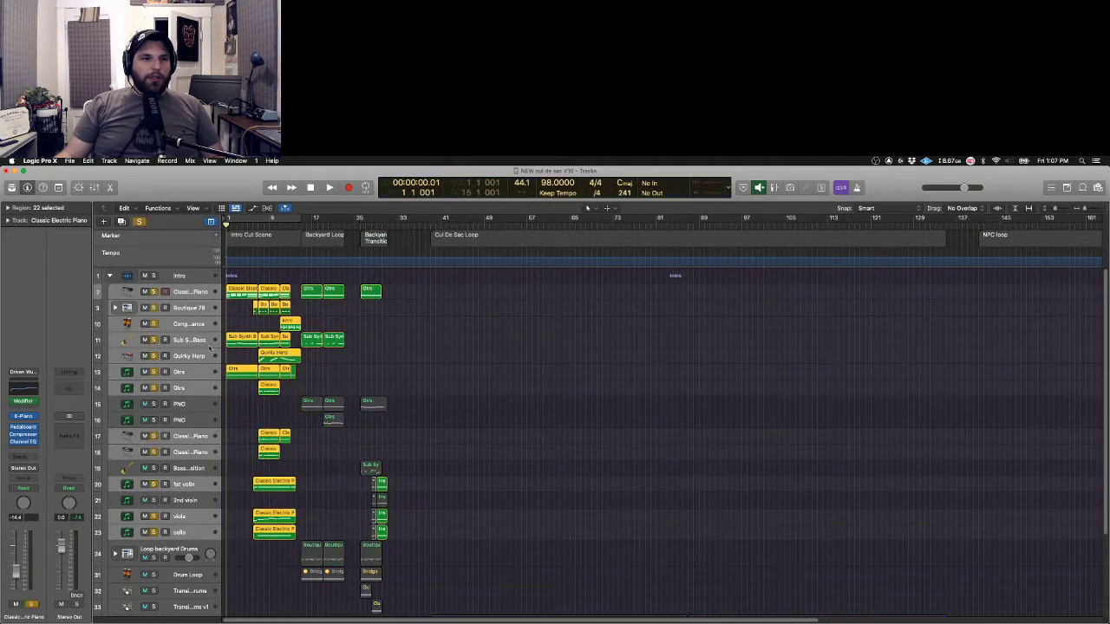
Mute the Backyard Loop and Backyard Transition regions on the Classic Electric Piano and Sub Synth Bass tracks
{"action": "left_click_drag", "start_coordinate": [397, 282], "coordinate": [312, 342]}
{"action": "right_click", "coordinate": [312, 341]}
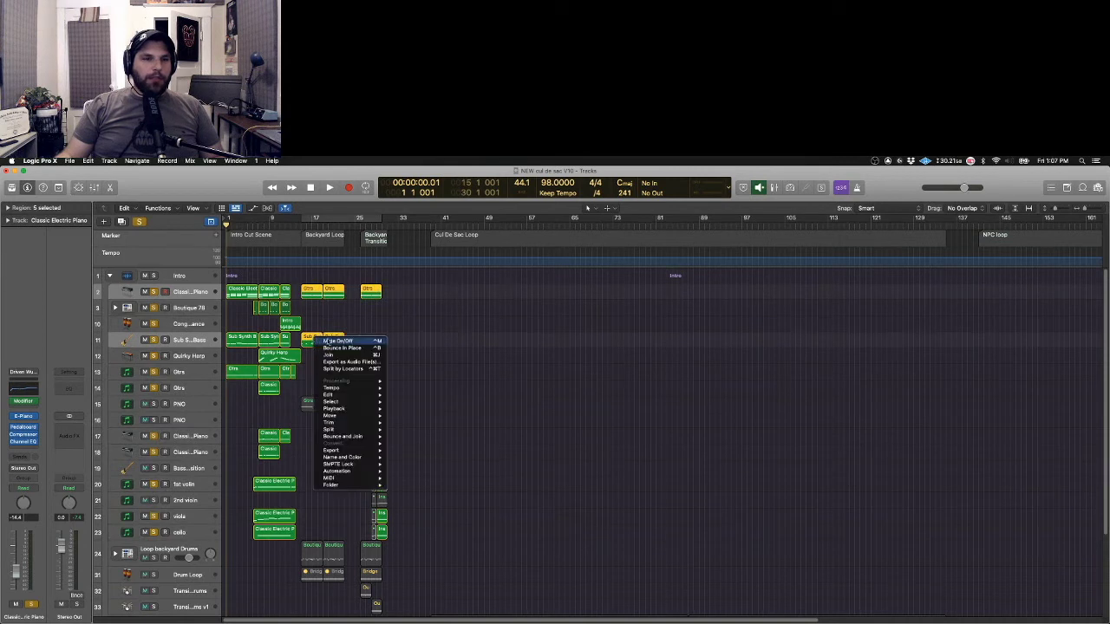
{"action": "left_click", "coordinate": [334, 408]}
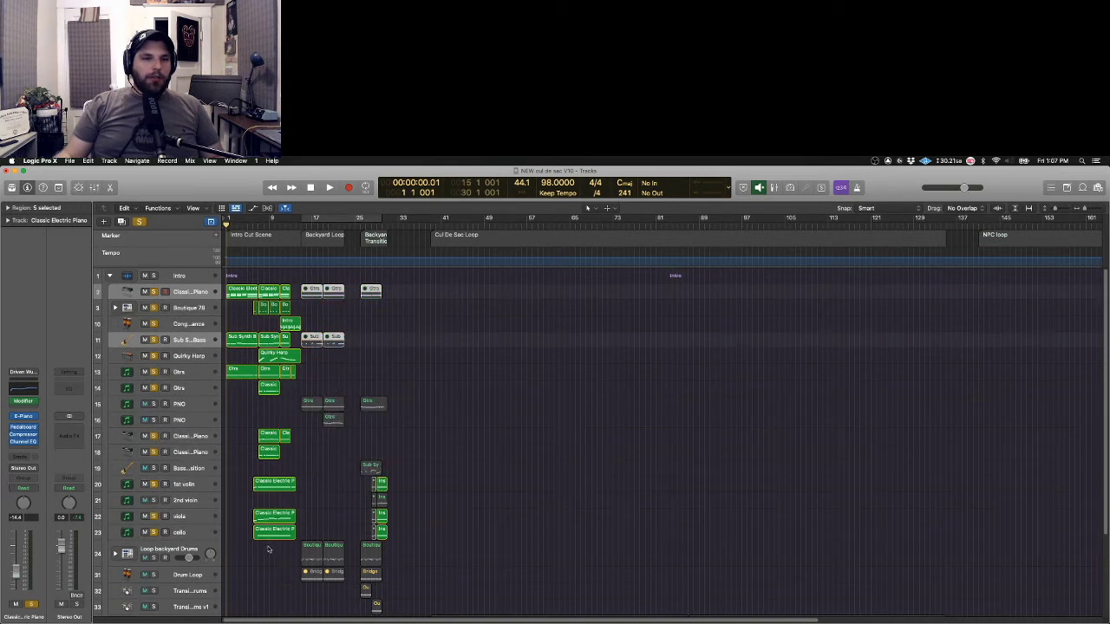
Select the Intro Cut Scene regions, examine the bounce settings for bars 1 to 15, and close them without bouncing
{"action": "mouse_move", "coordinate": [268, 549]}
{"action": "left_mouse_down"}
{"action": "mouse_move", "coordinate": [217, 270]}
{"action": "mouse_move", "coordinate": [282, 432]}
{"action": "mouse_move", "coordinate": [299, 533]}
{"action": "mouse_move", "coordinate": [272, 546]}
{"action": "left_mouse_up"}
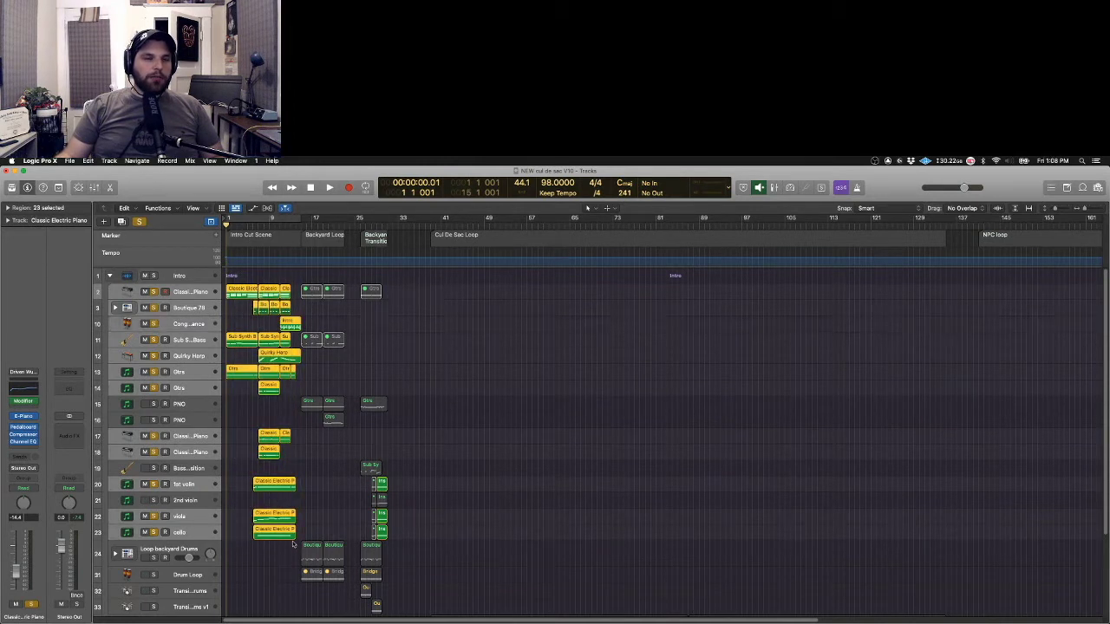
{"action": "left_click", "coordinate": [77, 596]}
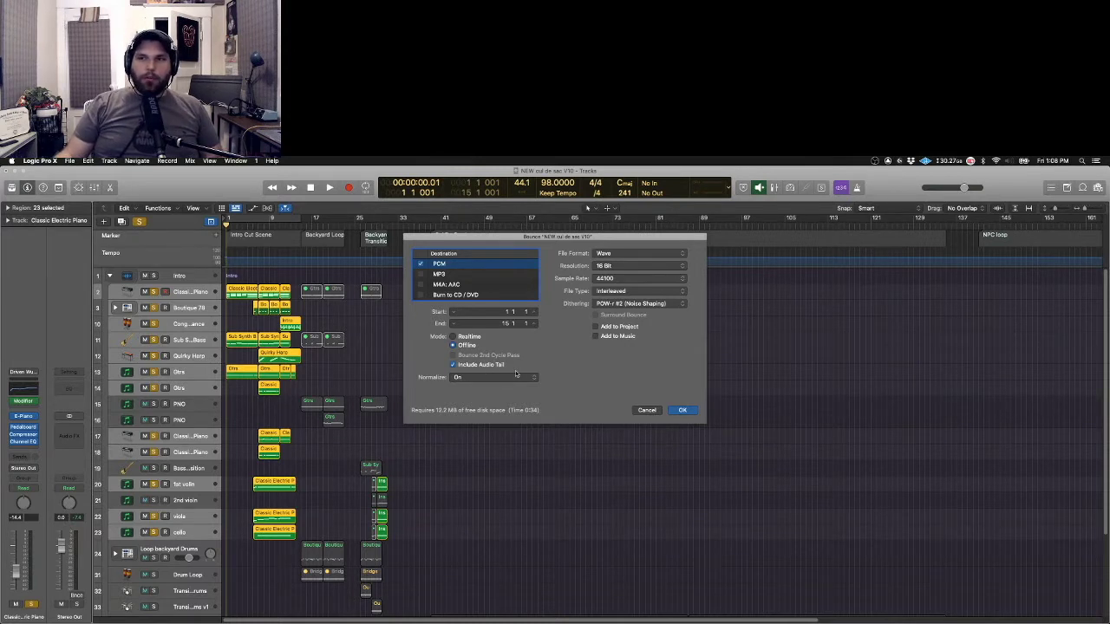
{"action": "left_click", "coordinate": [646, 411]}
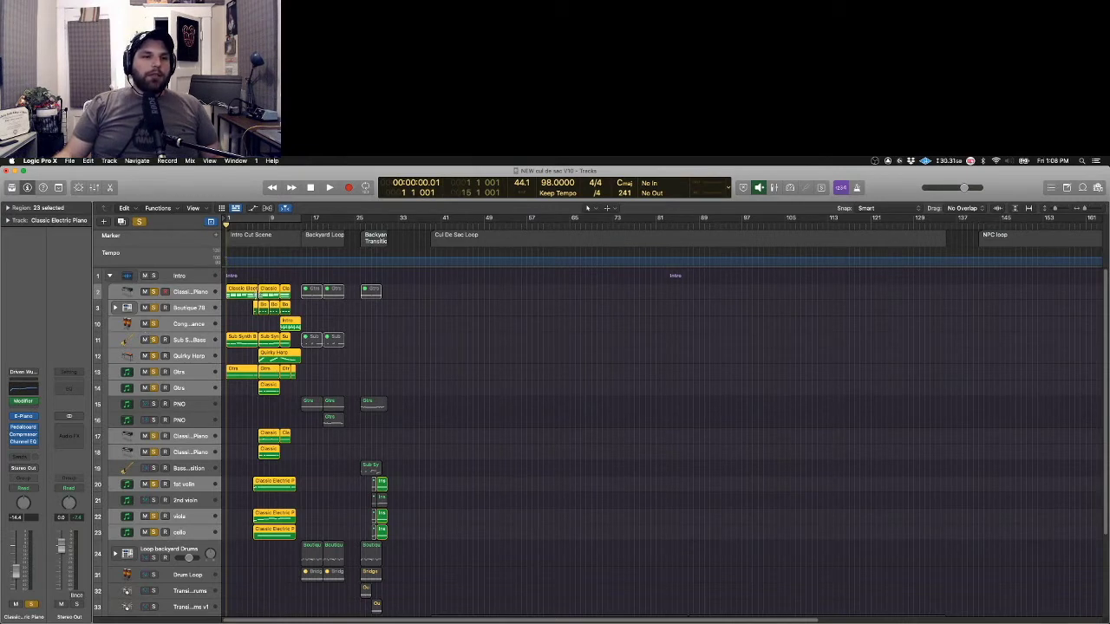
Turn solo off and unmute the backyard regions on the Classic Electric Piano and Sub Synth Bass tracks
{"action": "key", "text": "ctrl+s"}
{"action": "left_click", "coordinate": [387, 324]}
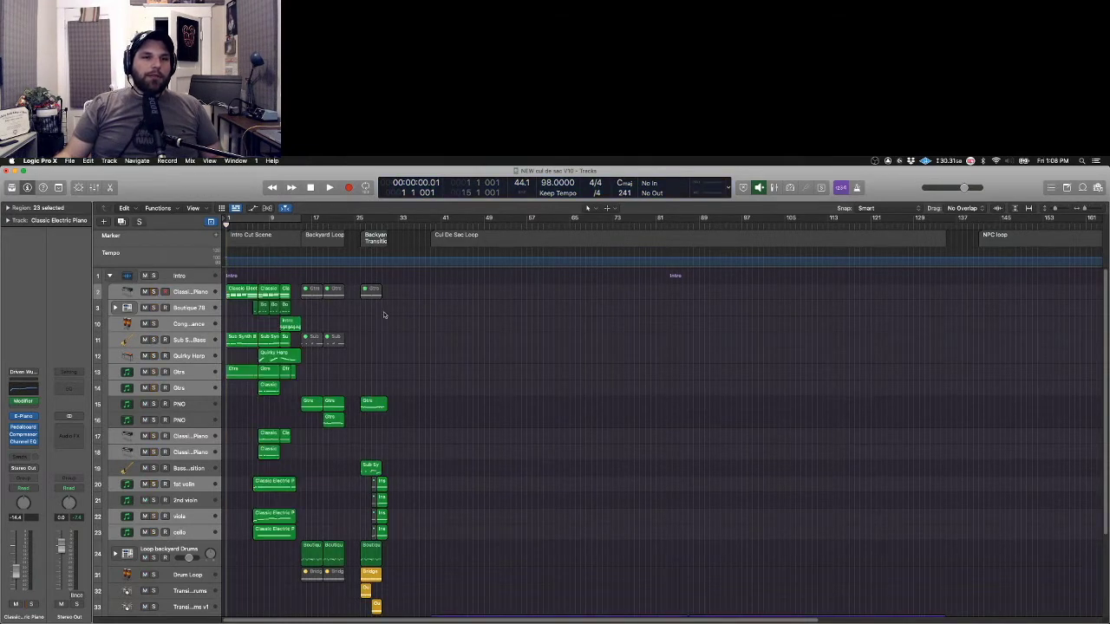
{"action": "left_click_drag", "start_coordinate": [312, 280], "coordinate": [392, 366]}
{"action": "right_click", "coordinate": [332, 344]}
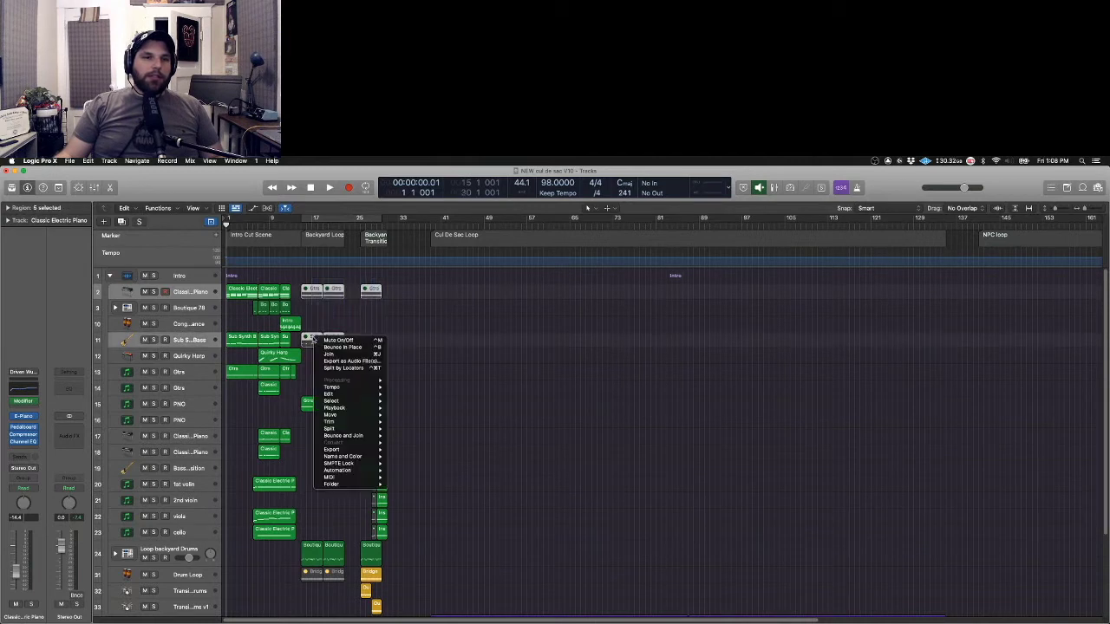
{"action": "left_click", "coordinate": [347, 343]}
Solo the tracks of the regions under the Backyard Loop marker, and turn their solo off again
{"action": "left_click_drag", "start_coordinate": [312, 281], "coordinate": [341, 578]}
{"action": "key", "text": "ctrl+s"}
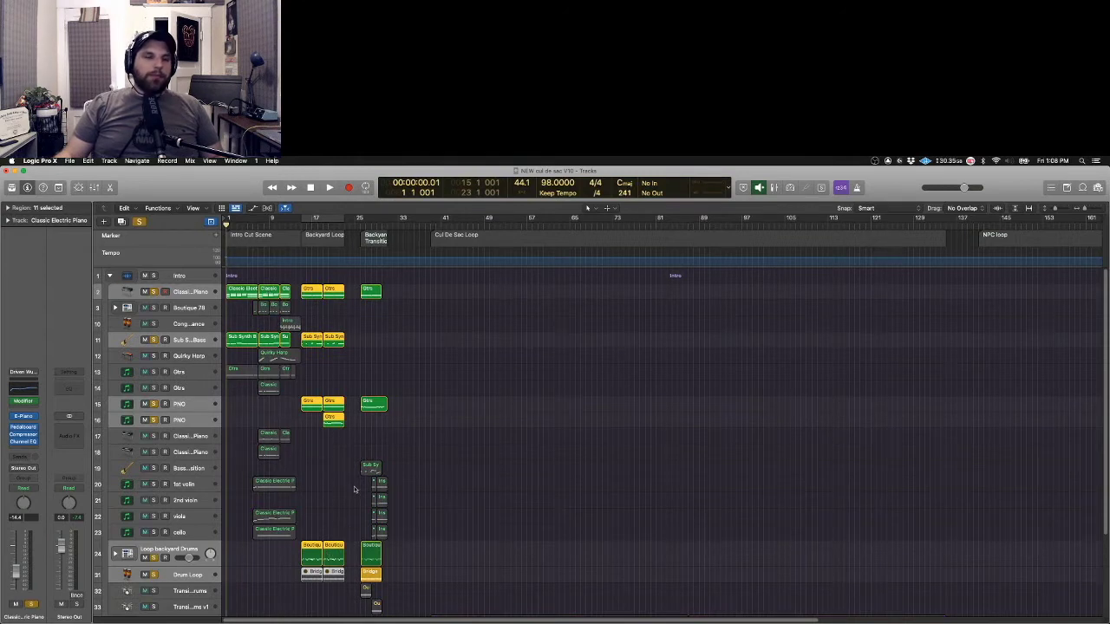
{"action": "left_click", "coordinate": [407, 352]}
{"action": "left_click", "coordinate": [155, 340]}
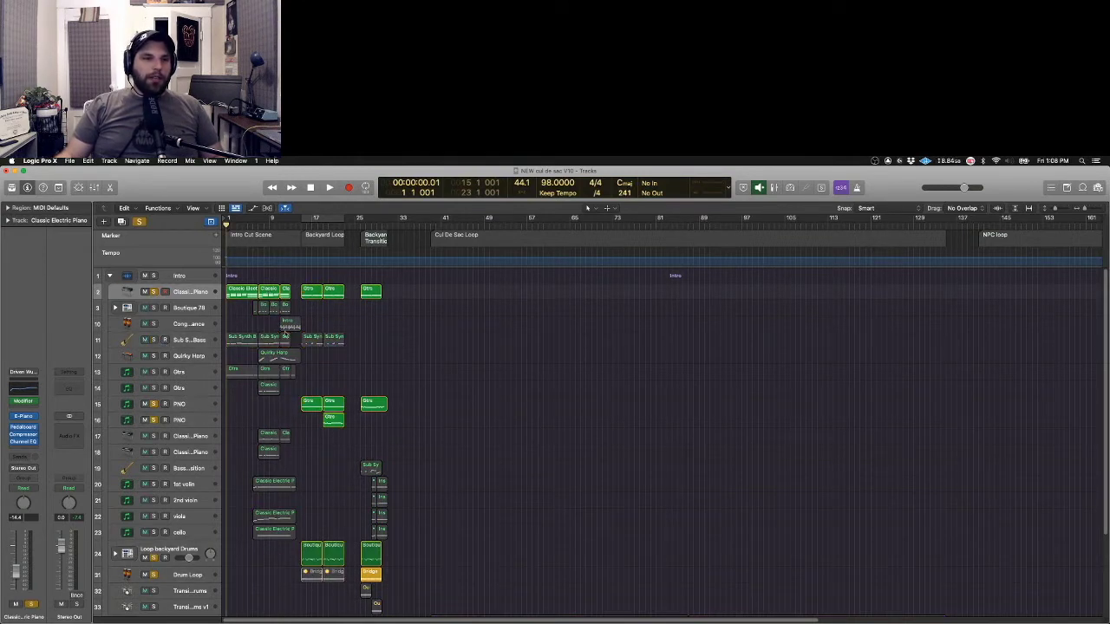
{"action": "left_click", "coordinate": [153, 292]}
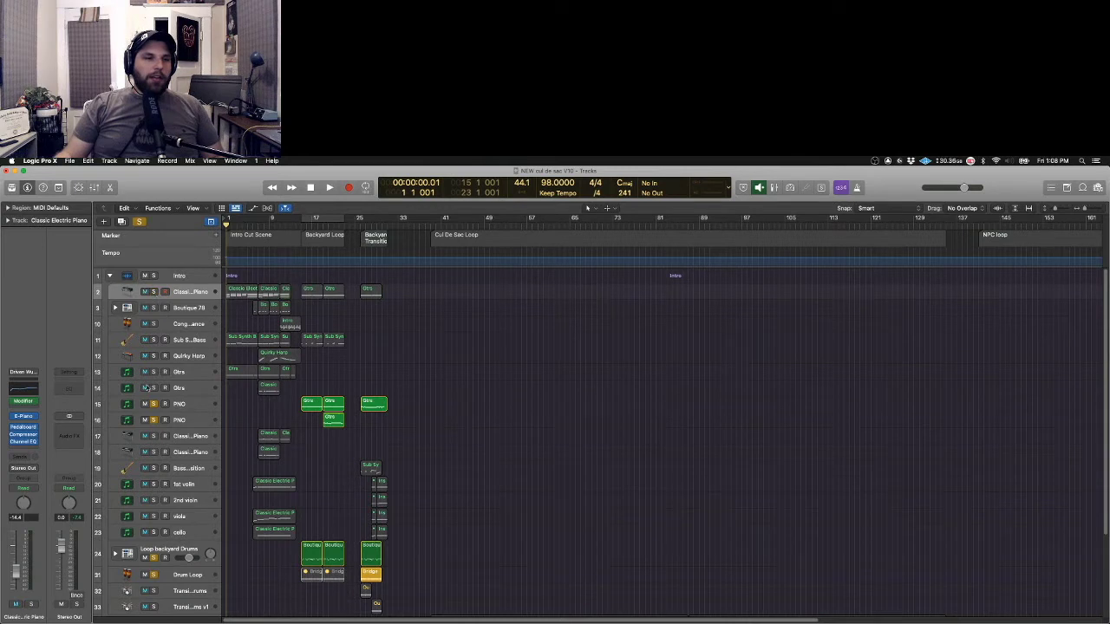
{"action": "key", "text": "ctrl+s"}
Set the cycle range to the Backyard Loop regions, bars 15 to 23, and examine the bounce settings without bouncing
{"action": "left_click_drag", "start_coordinate": [303, 279], "coordinate": [341, 567]}
{"action": "left_click", "coordinate": [321, 218]}
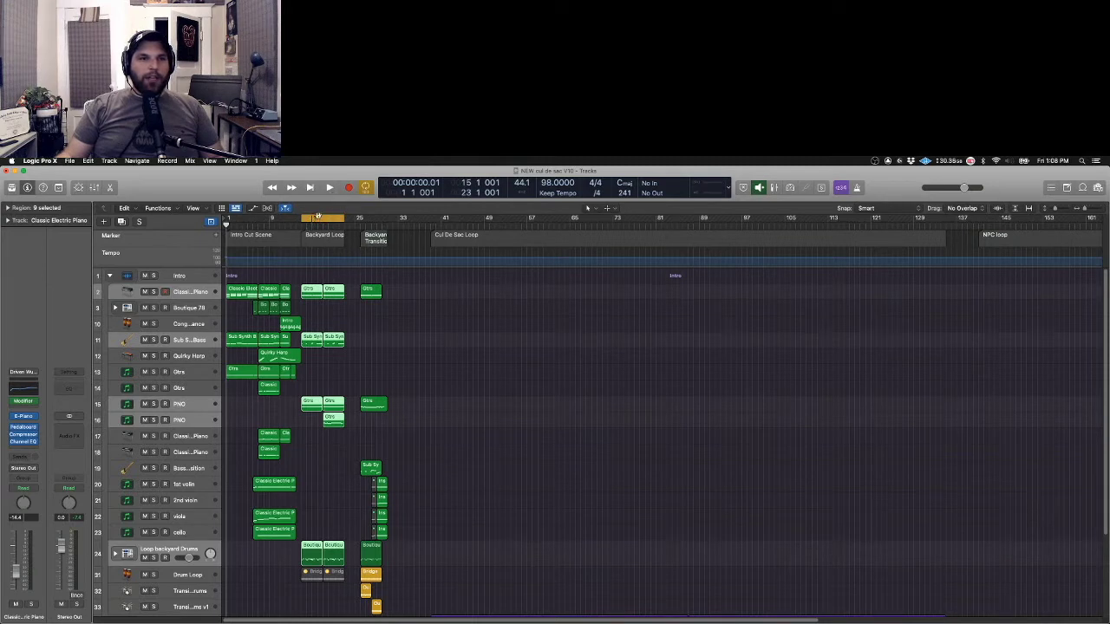
{"action": "left_click", "coordinate": [76, 596]}
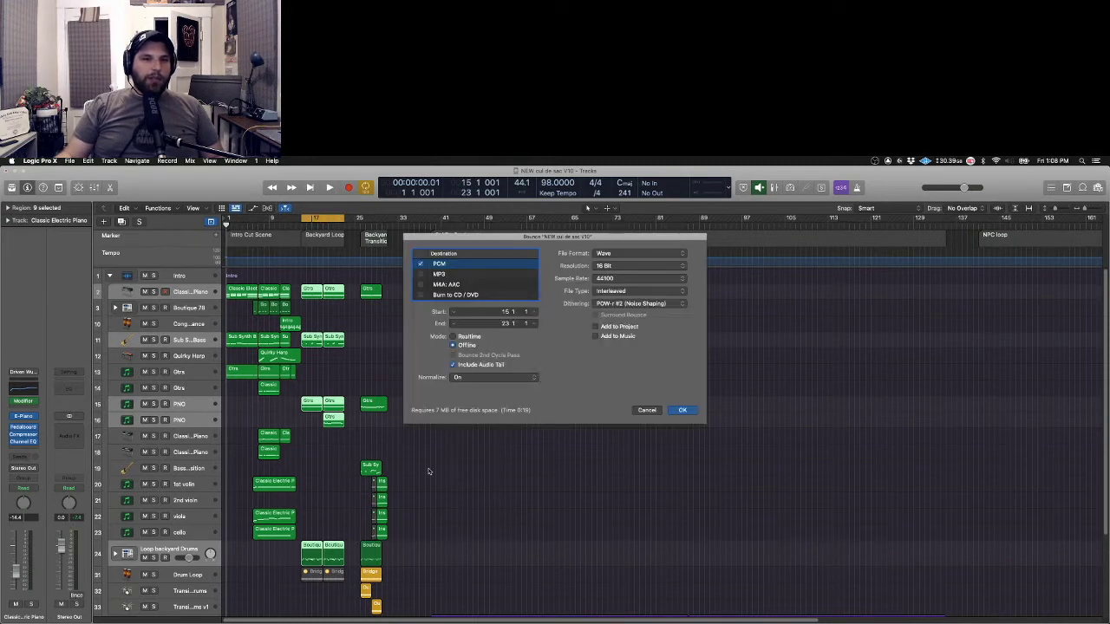
{"action": "left_click", "coordinate": [647, 410]}
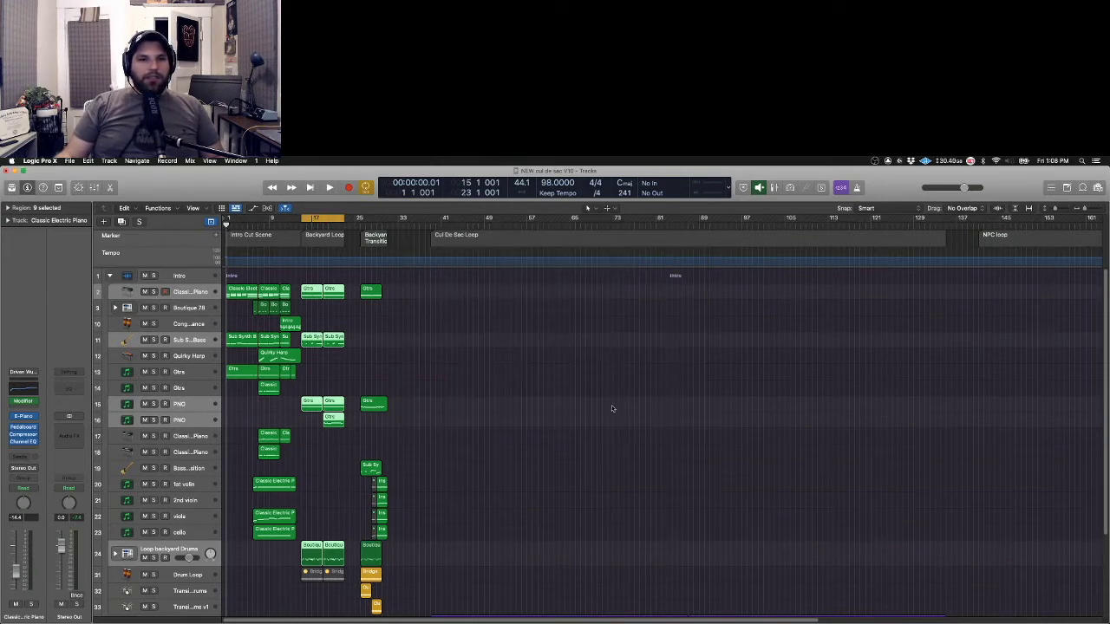
Set the cycle range in turn to the Intro Cut Scene, Backyard Transition and Backyard Loop regions
{"action": "left_click_drag", "start_coordinate": [292, 279], "coordinate": [258, 535]}
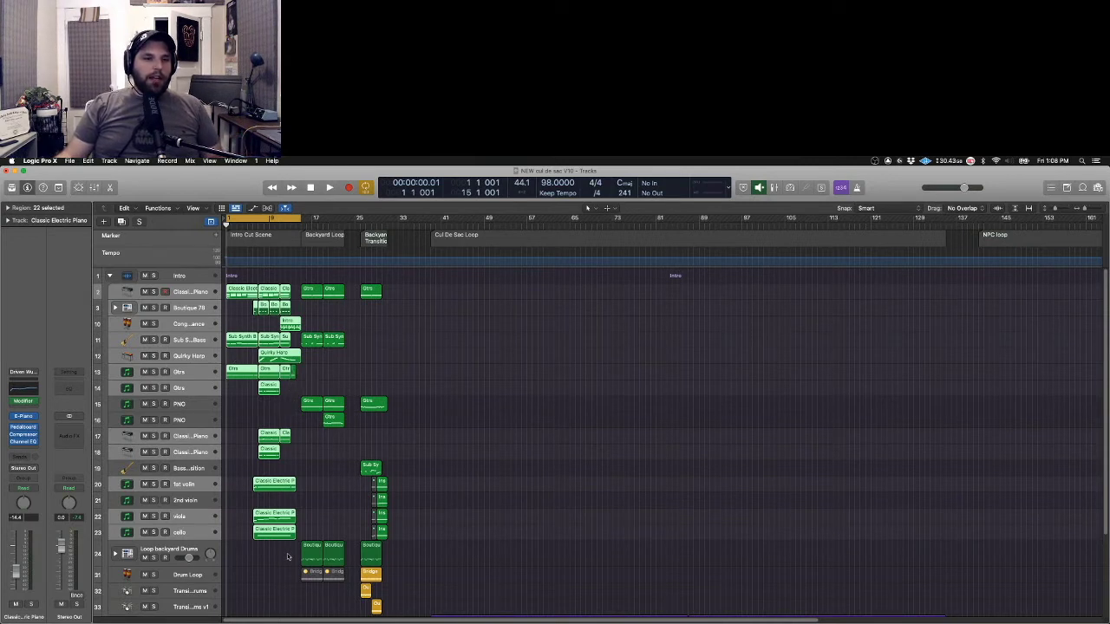
{"action": "left_click", "coordinate": [292, 375], "text": "shift"}
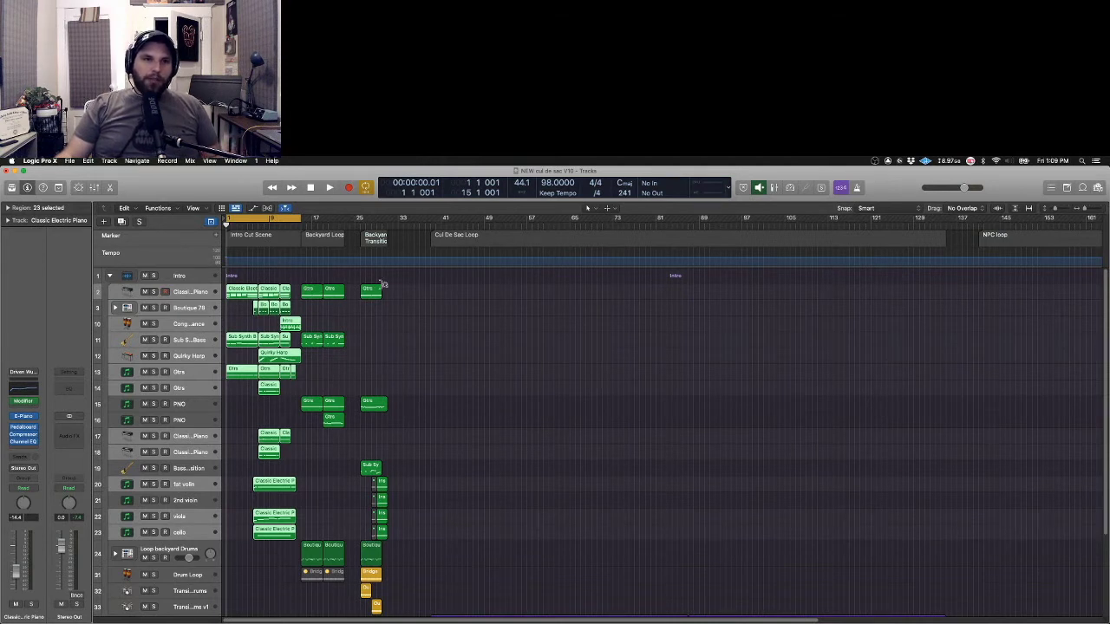
{"action": "left_click", "coordinate": [375, 238]}
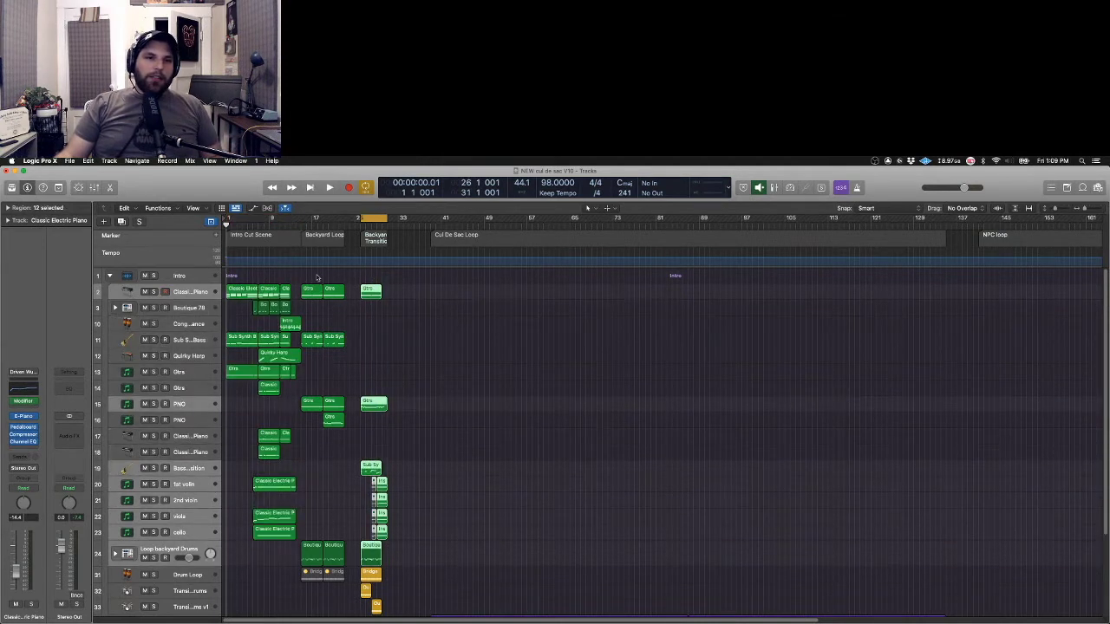
{"action": "left_click_drag", "start_coordinate": [317, 277], "coordinate": [334, 293]}
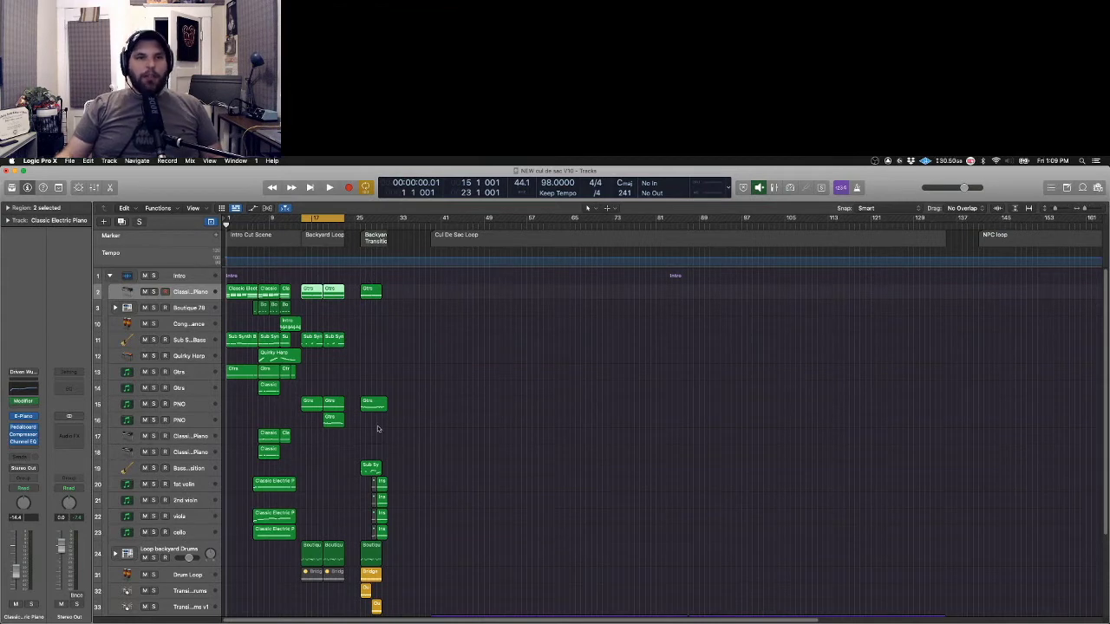
Collapse the Intro stack and set the cycle range to the first Cul De Sac Loop region
{"action": "left_click", "coordinate": [110, 277]}
{"action": "left_click", "coordinate": [520, 292]}
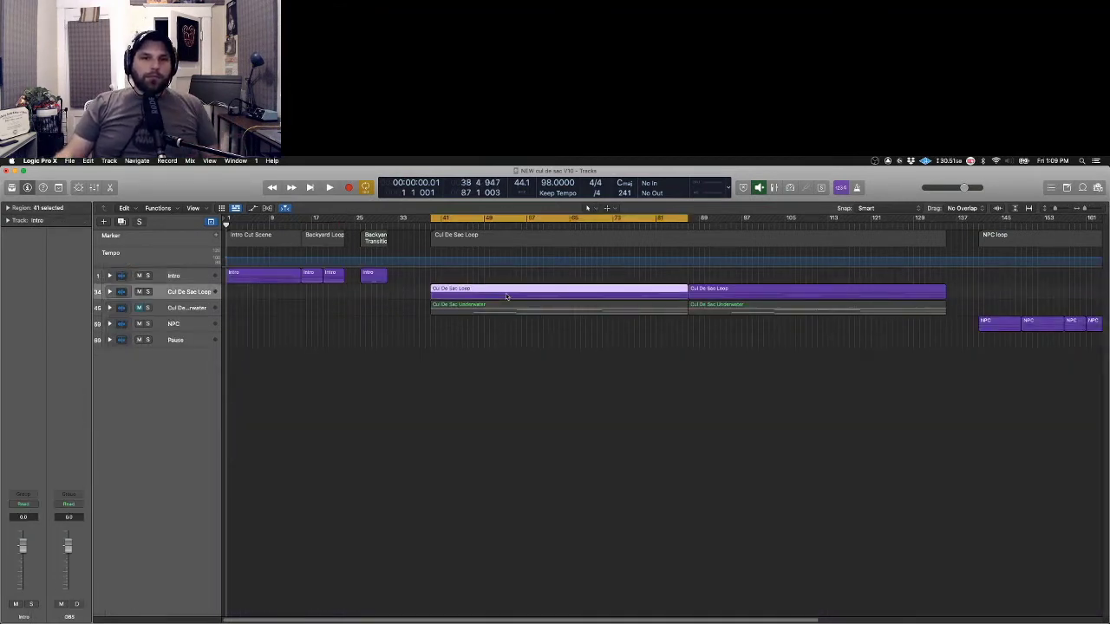
Look over the remaining NPC and Pause sections, clear the region selection, and turn off cycle mode
{"action": "scroll", "coordinate": [521, 321], "scroll_direction": "right", "scroll_amount": 3}
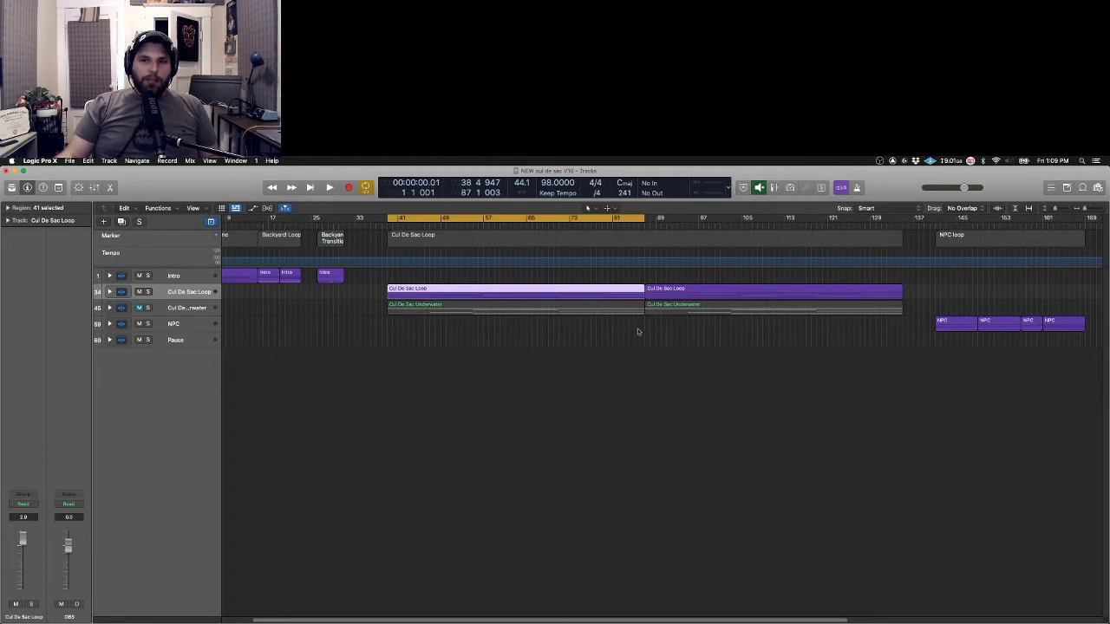
{"action": "scroll", "coordinate": [637, 331], "scroll_direction": "right", "scroll_amount": 15}
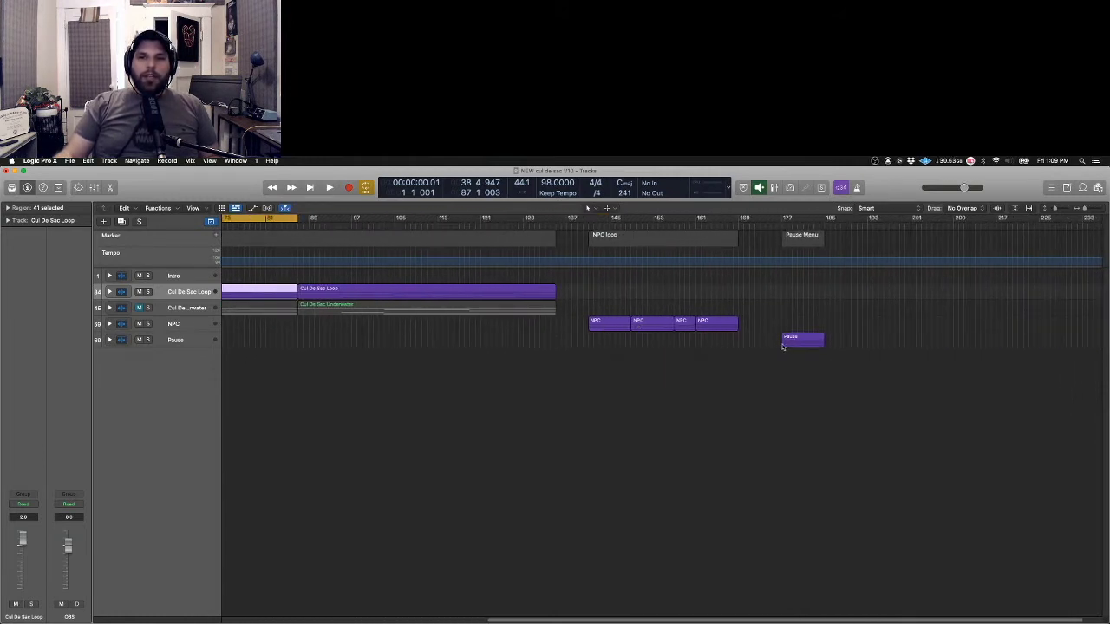
{"action": "scroll", "coordinate": [495, 391], "scroll_direction": "left", "scroll_amount": 17}
{"action": "left_click", "coordinate": [493, 391]}
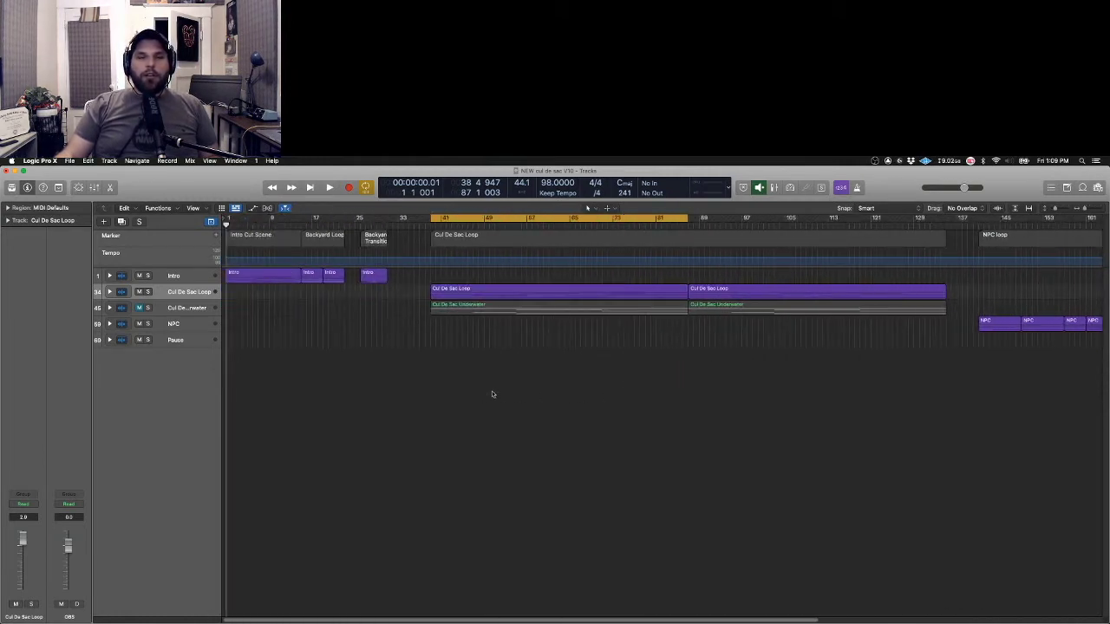
{"action": "left_click", "coordinate": [501, 218]}
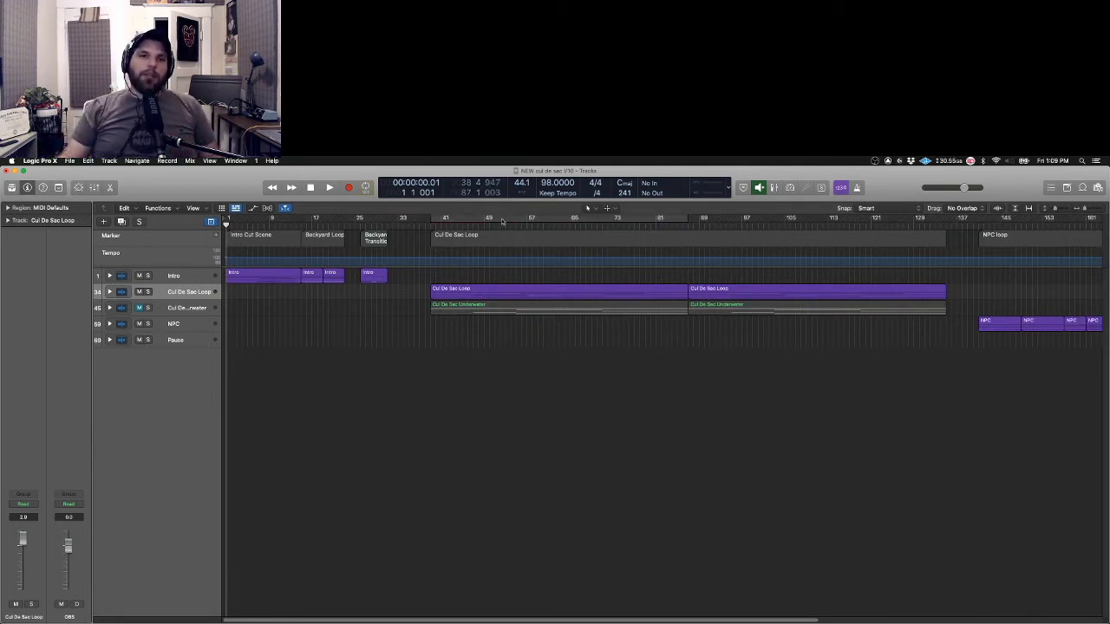
Expand the Cul De Sac Loop stack, select all regions of its Drums track, clear the selection, and collapse the stack
{"action": "left_click", "coordinate": [490, 292]}
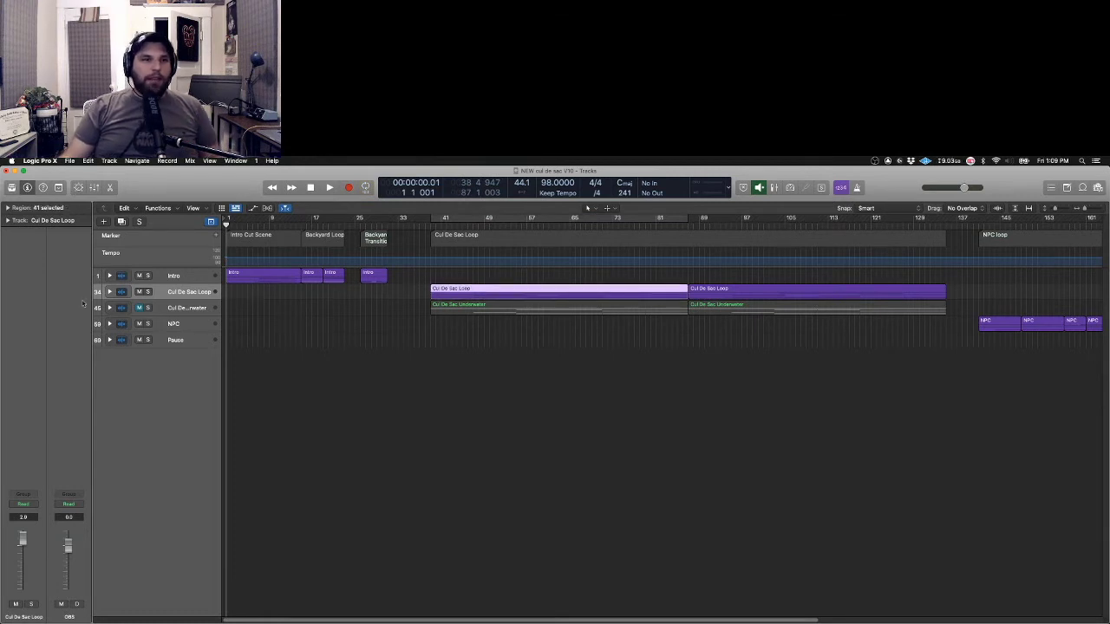
{"action": "left_click", "coordinate": [109, 292]}
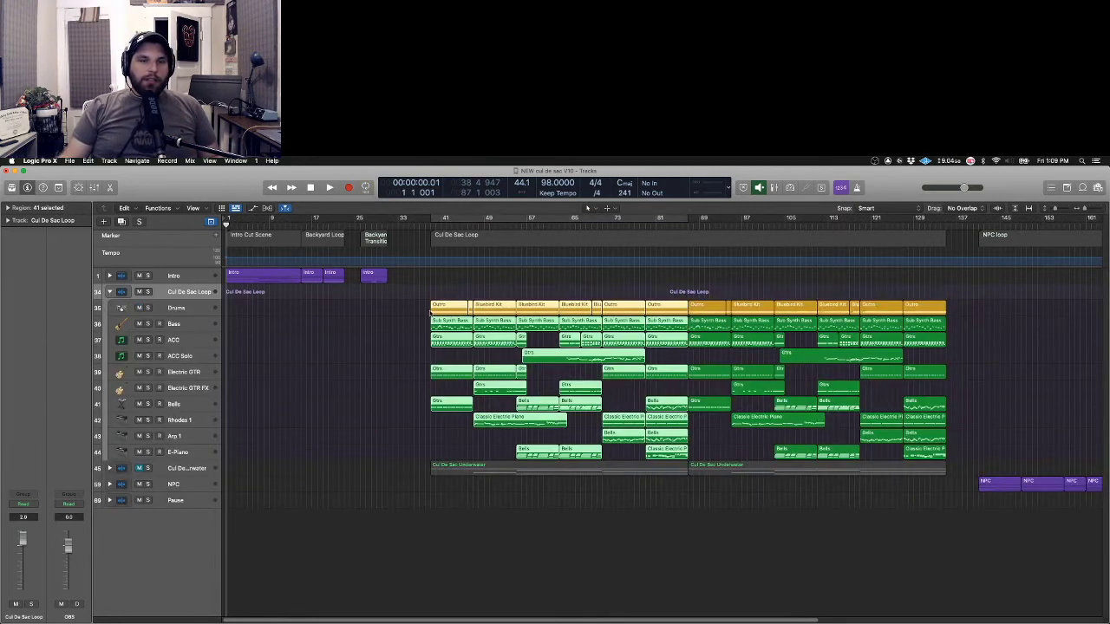
{"action": "left_click", "coordinate": [431, 312]}
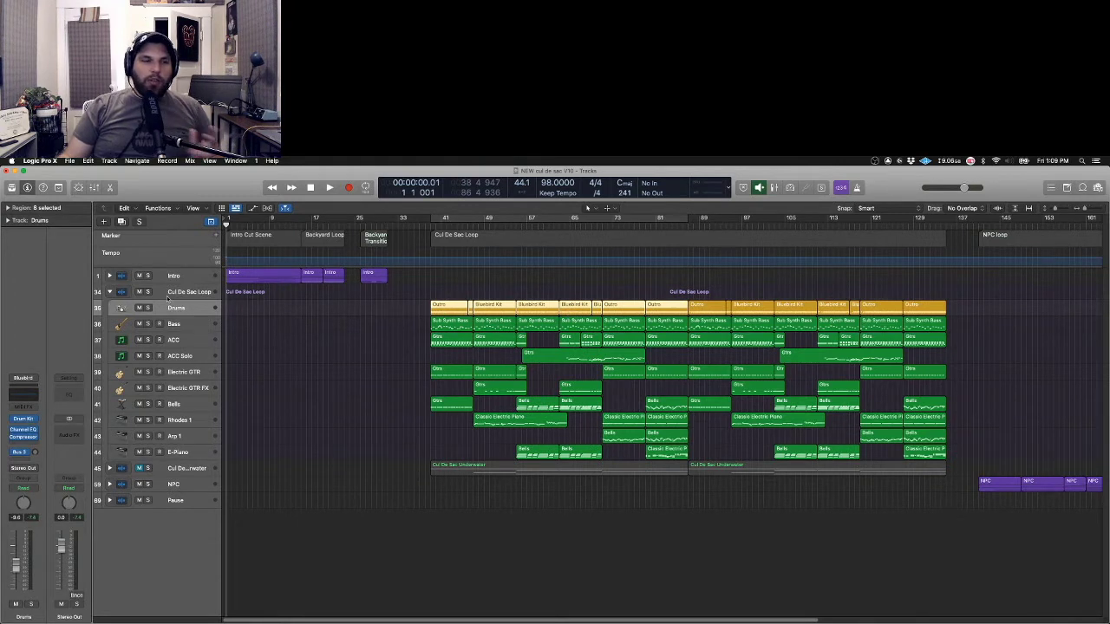
{"action": "left_click", "coordinate": [122, 308]}
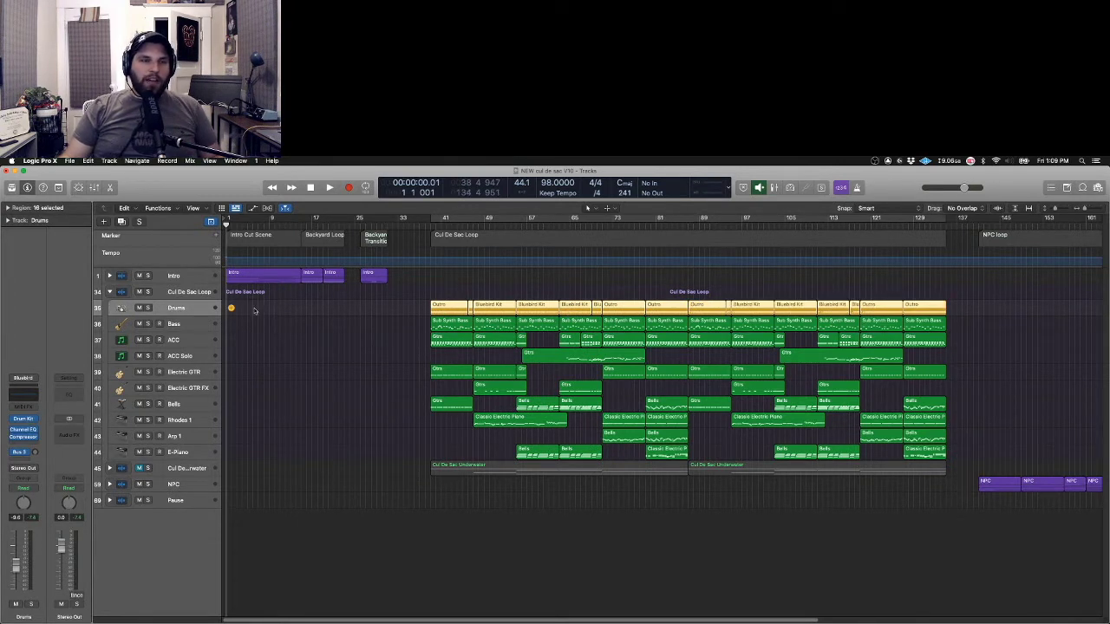
{"action": "left_click", "coordinate": [425, 310]}
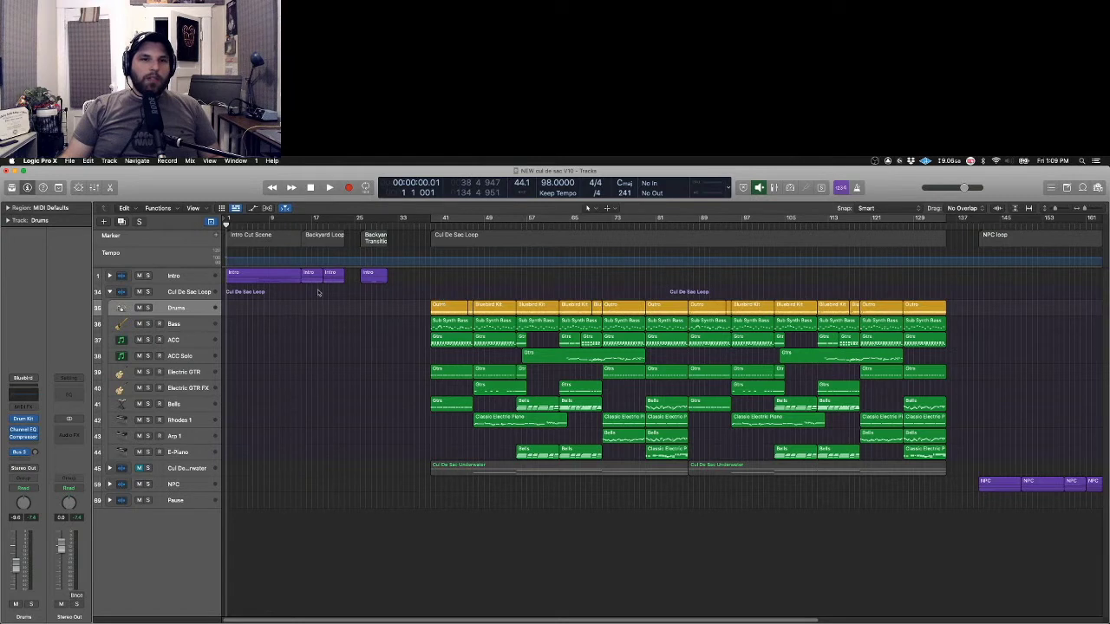
{"action": "left_click", "coordinate": [110, 292]}
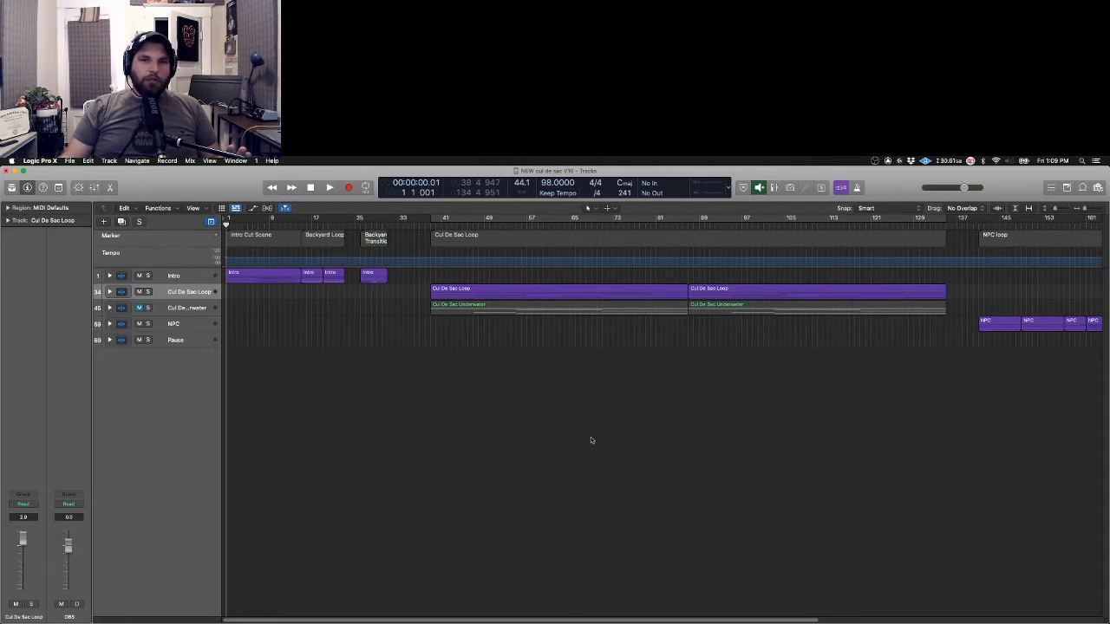
{"action": "scroll", "coordinate": [595, 412], "scroll_direction": "right", "scroll_amount": 10}
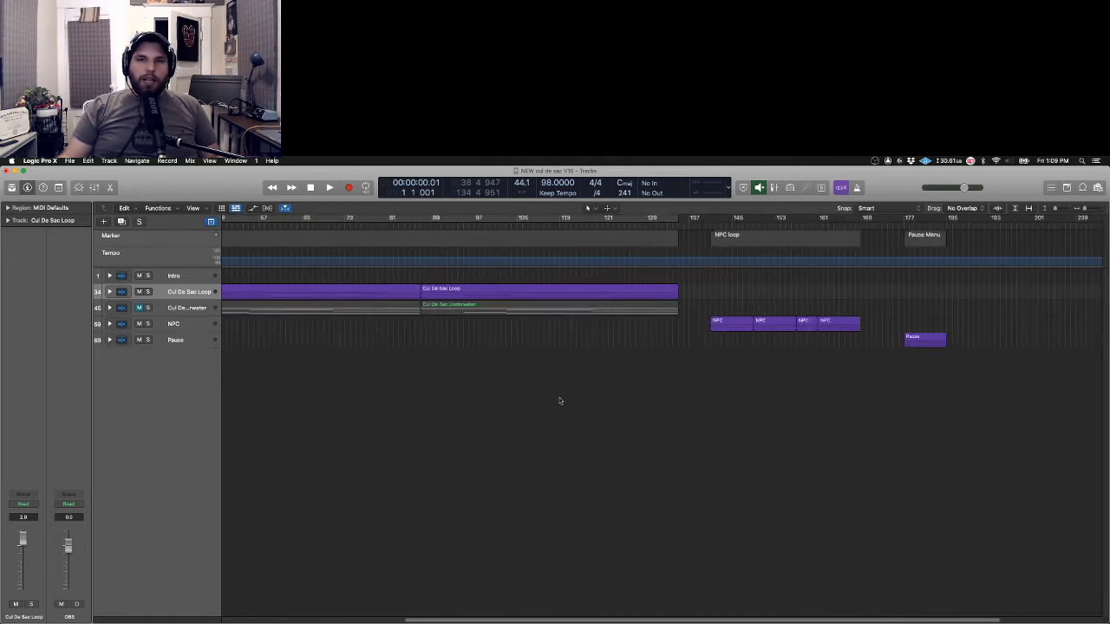
{"action": "scroll", "coordinate": [555, 407], "scroll_direction": "left", "scroll_amount": 10}
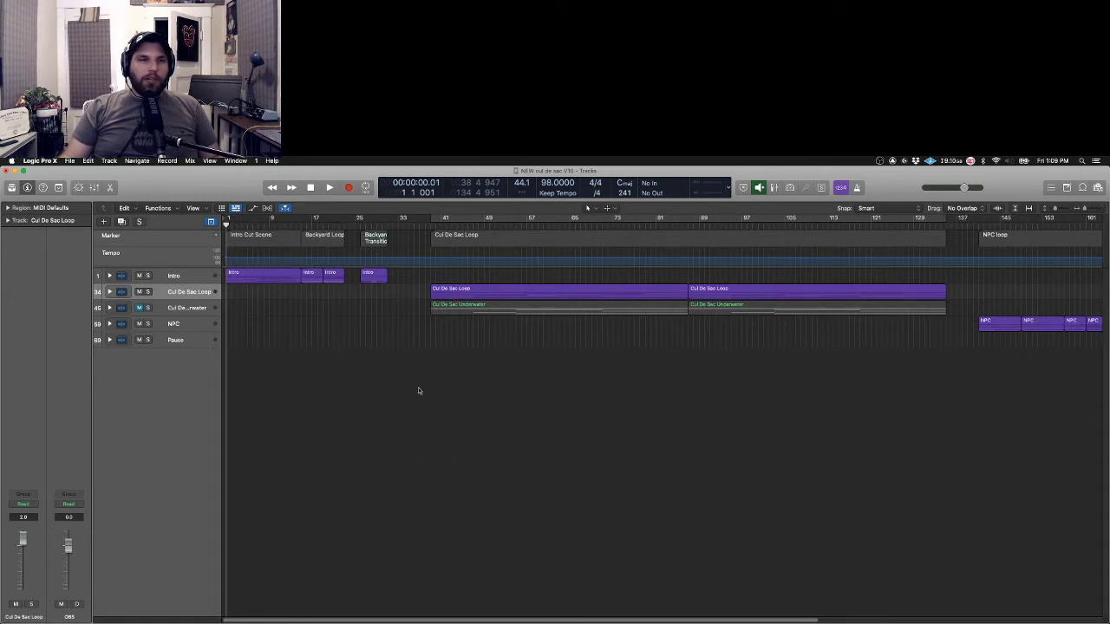
{"action": "scroll", "coordinate": [456, 409], "scroll_direction": "right", "scroll_amount": 3}
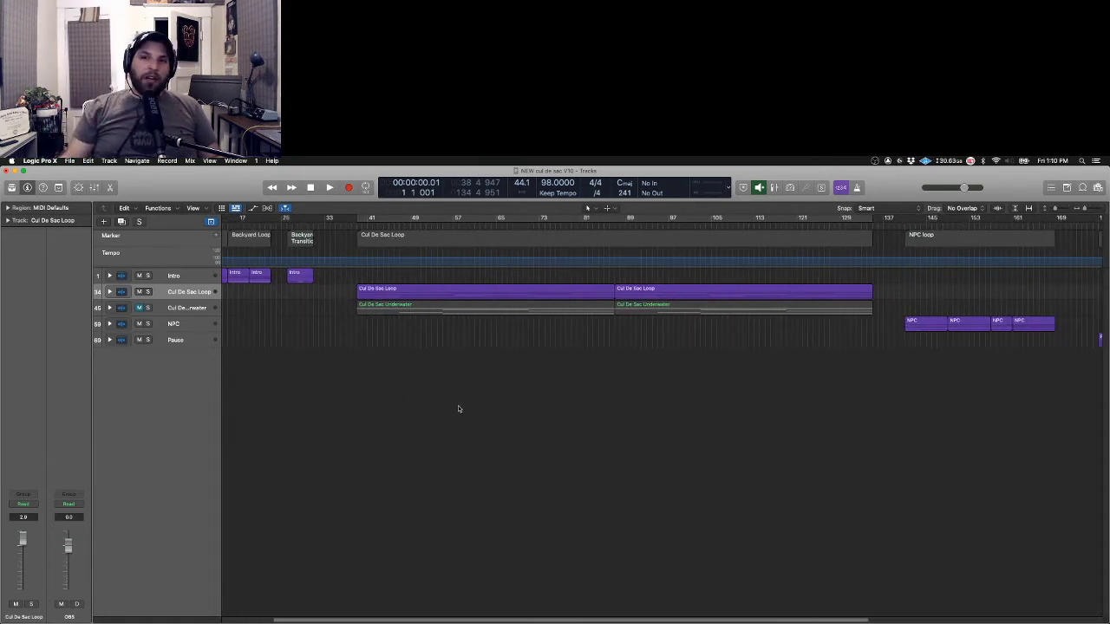
{"action": "scroll", "coordinate": [738, 389], "scroll_direction": "left", "scroll_amount": 3}
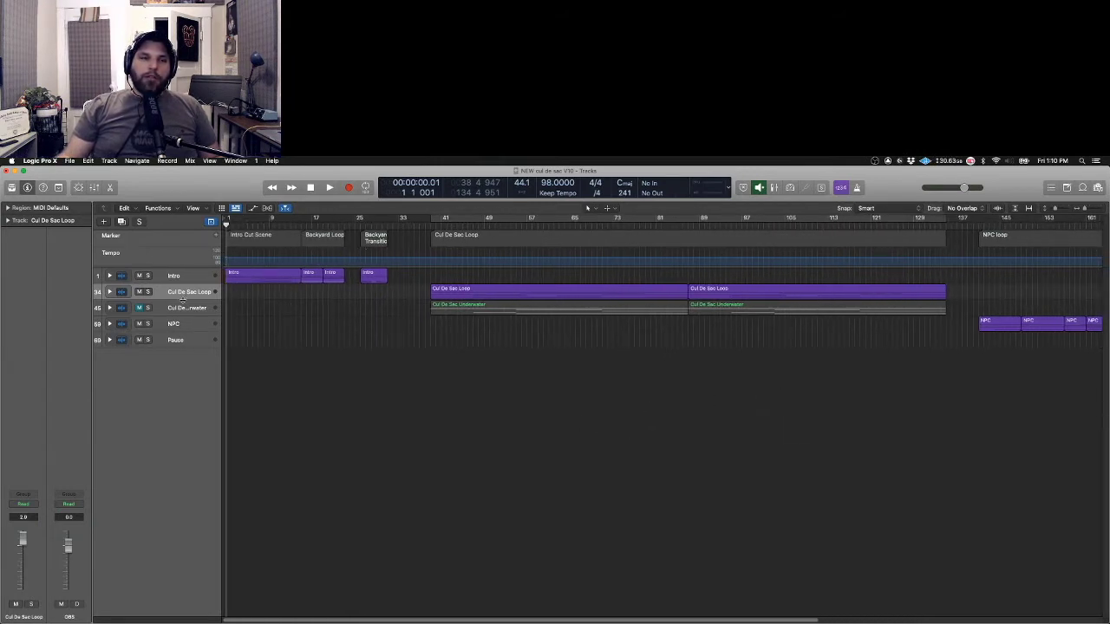
{"action": "scroll", "coordinate": [731, 339], "scroll_direction": "right", "scroll_amount": 10}
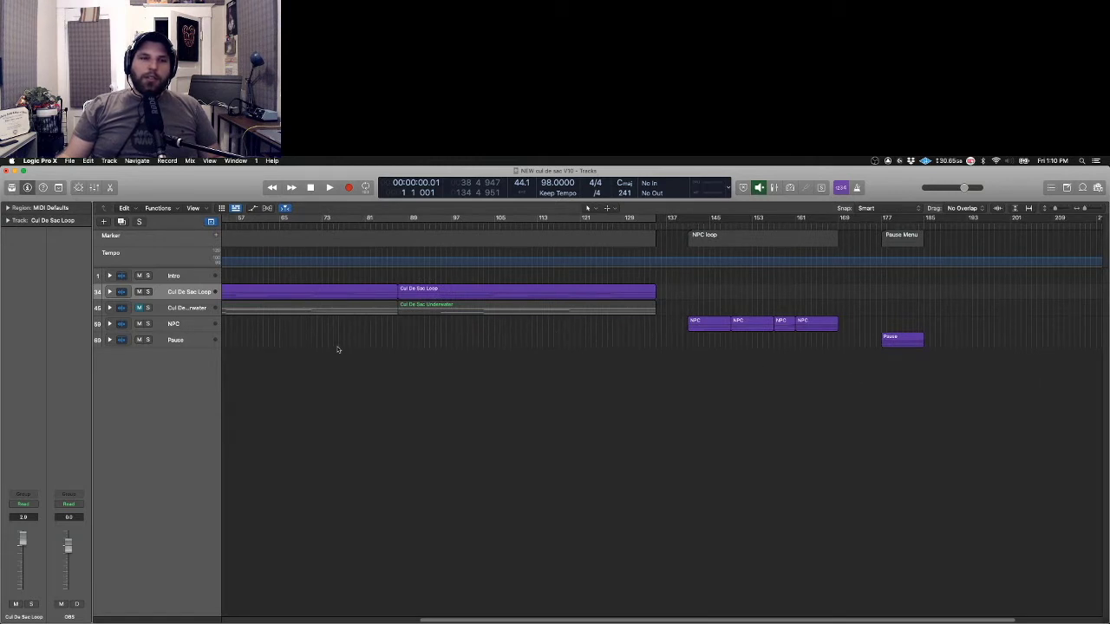
{"action": "scroll", "coordinate": [332, 347], "scroll_direction": "left", "scroll_amount": 7}
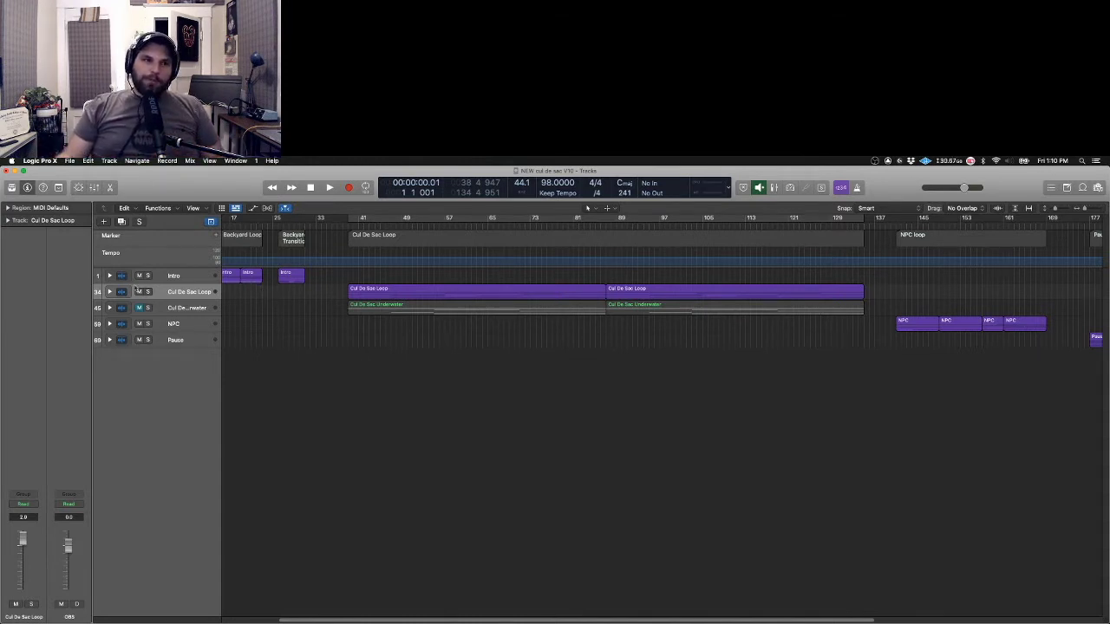
Select the Intro stack, expand it to look over its instrument tracks, then collapse it and clear the region selection
{"action": "left_click", "coordinate": [172, 277]}
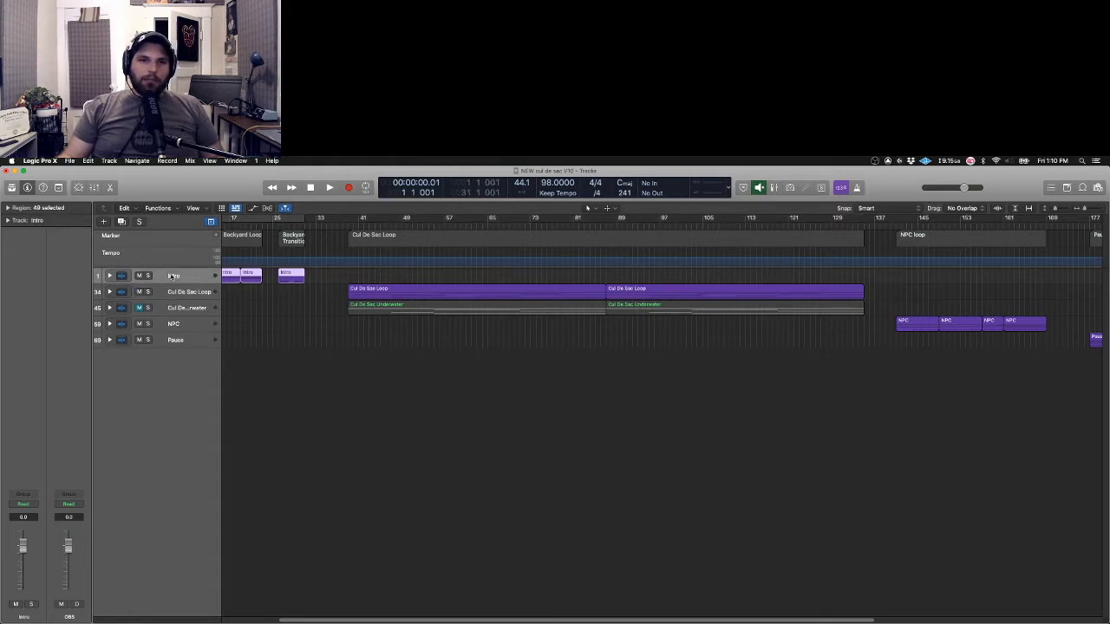
{"action": "left_click", "coordinate": [109, 275]}
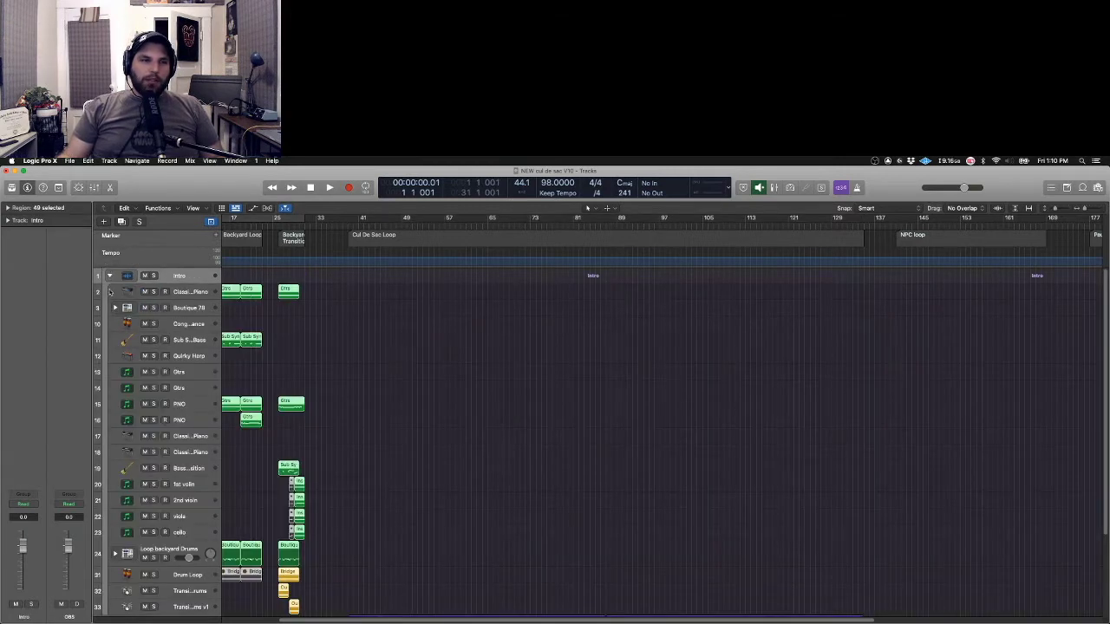
{"action": "scroll", "coordinate": [260, 390], "scroll_direction": "down", "scroll_amount": 5}
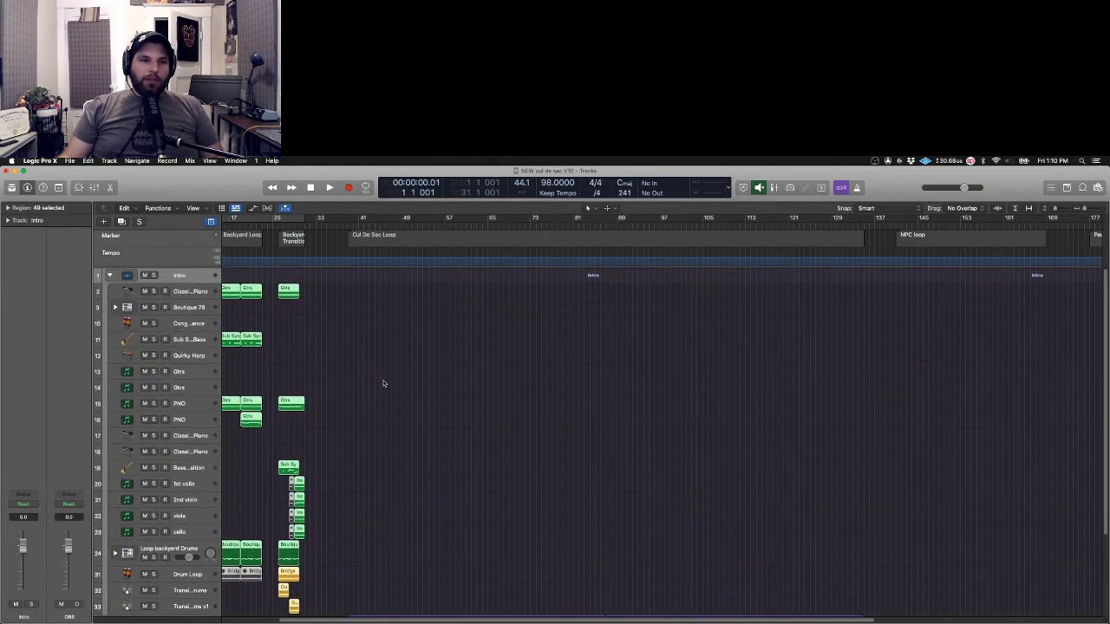
{"action": "scroll", "coordinate": [382, 334], "scroll_direction": "up", "scroll_amount": 5}
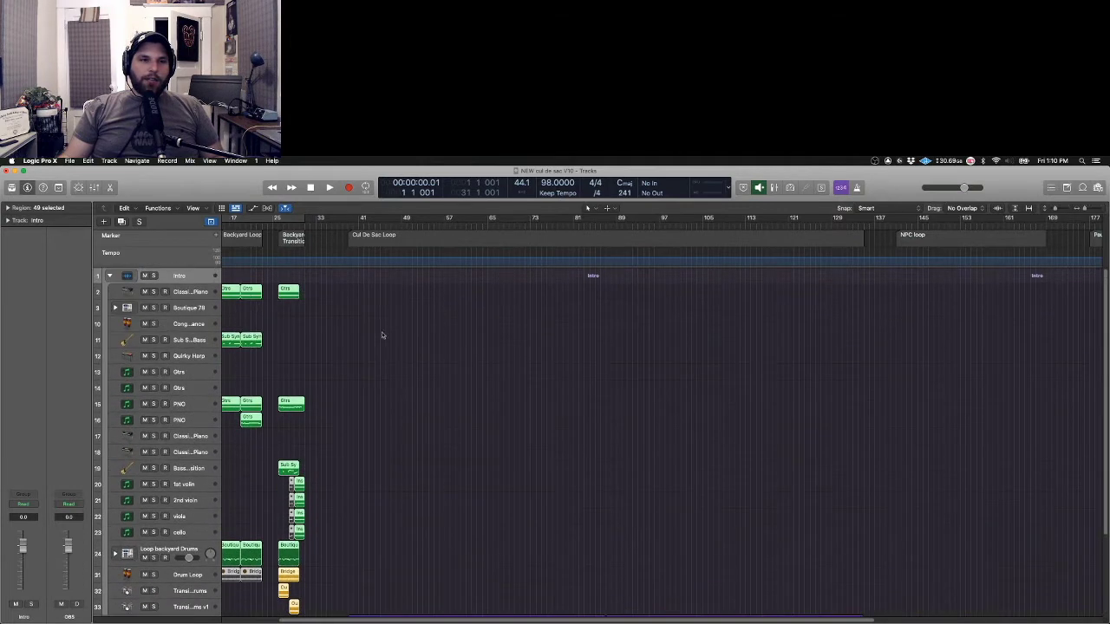
{"action": "scroll", "coordinate": [487, 447], "scroll_direction": "down", "scroll_amount": 5}
{"action": "scroll", "coordinate": [490, 508], "scroll_direction": "up", "scroll_amount": 5}
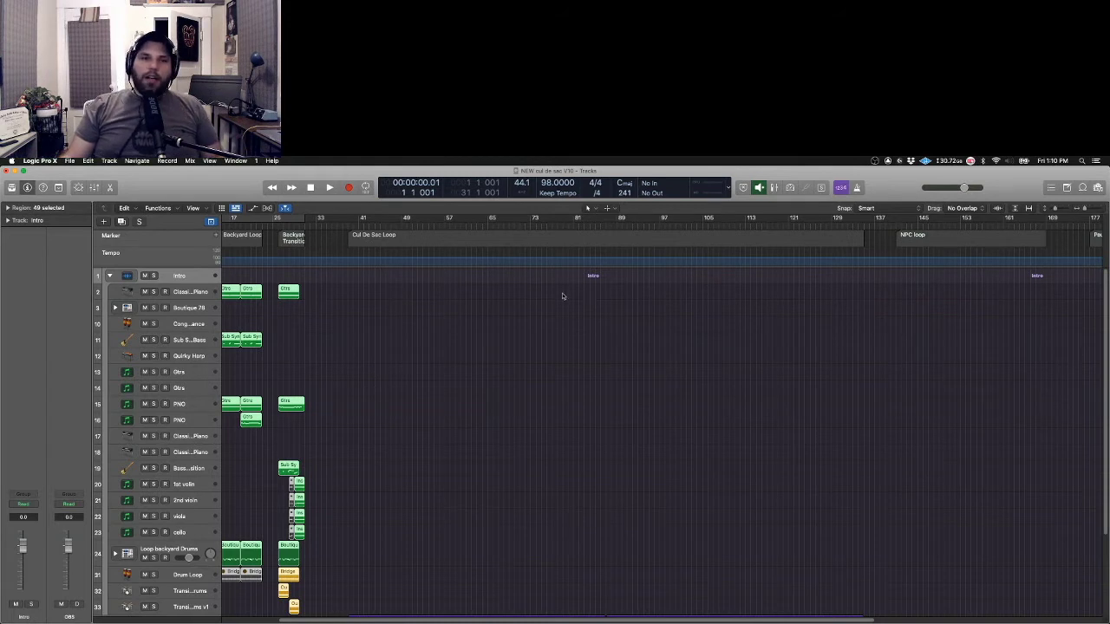
{"action": "left_click", "coordinate": [110, 275]}
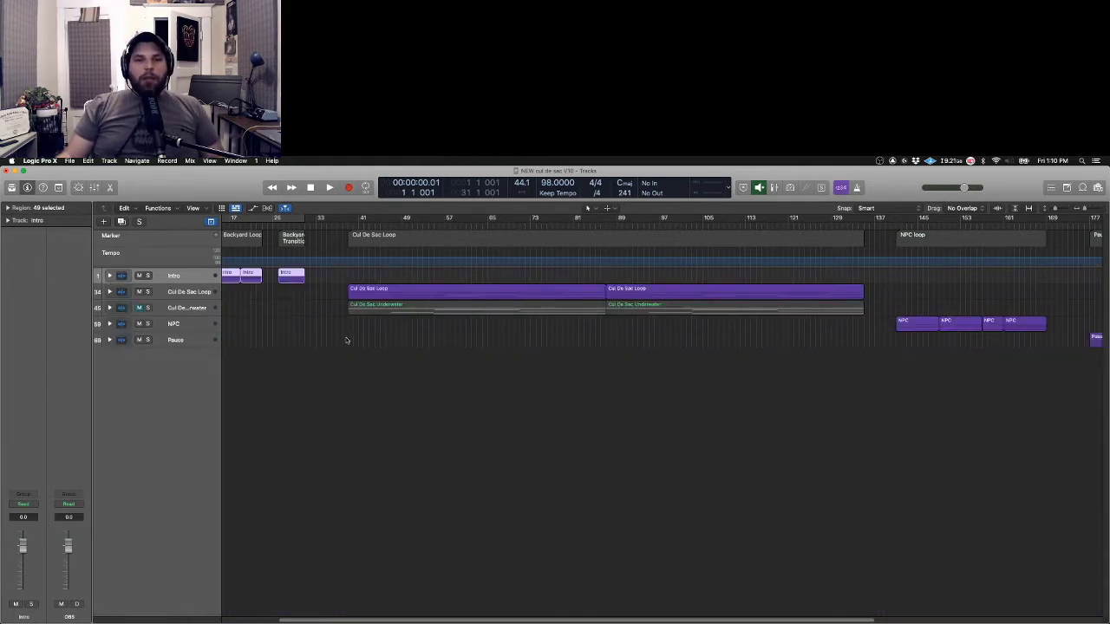
{"action": "left_click", "coordinate": [393, 423]}
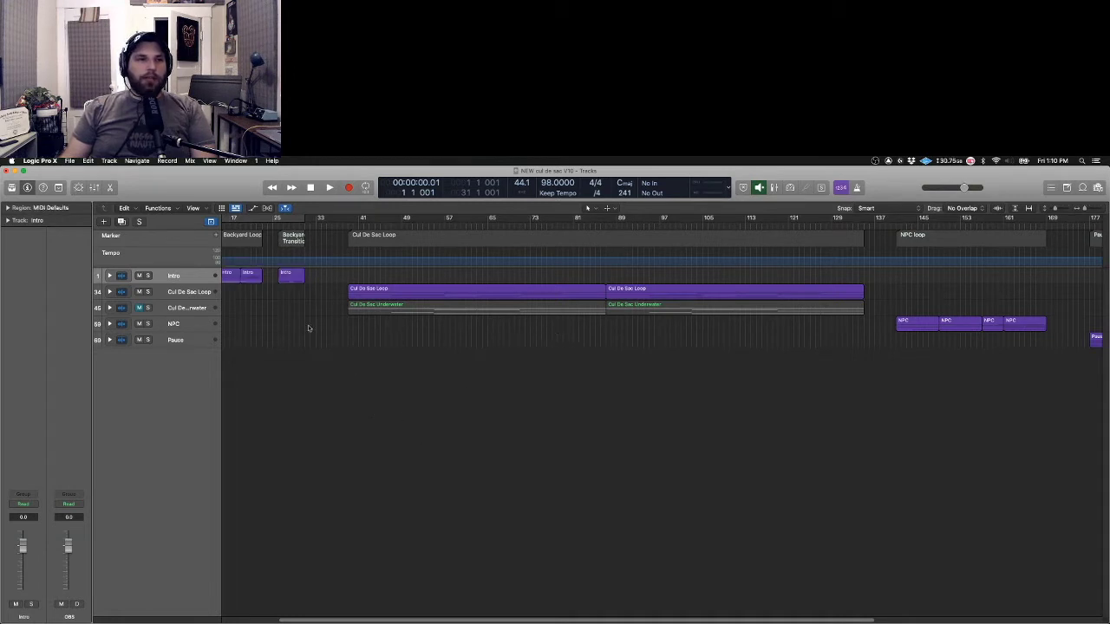
Expand the Intro stack, view the track stack type options for its piano, bass and string tracks, then cancel and collapse the stack
{"action": "left_click", "coordinate": [108, 276]}
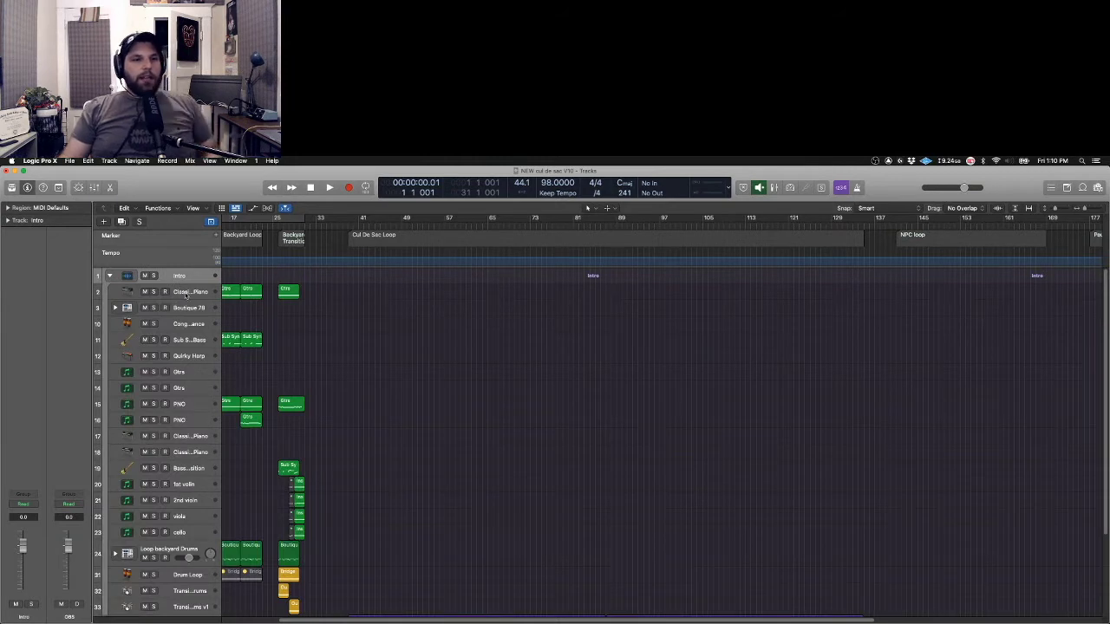
{"action": "left_click_drag", "start_coordinate": [342, 289], "coordinate": [243, 530]}
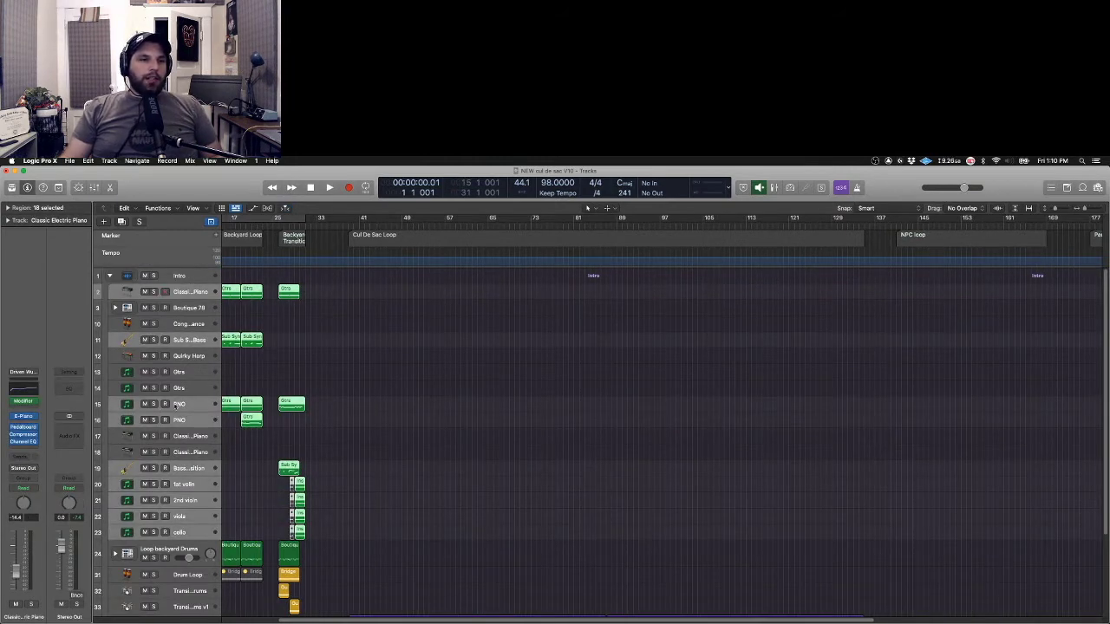
{"action": "right_click", "coordinate": [201, 409]}
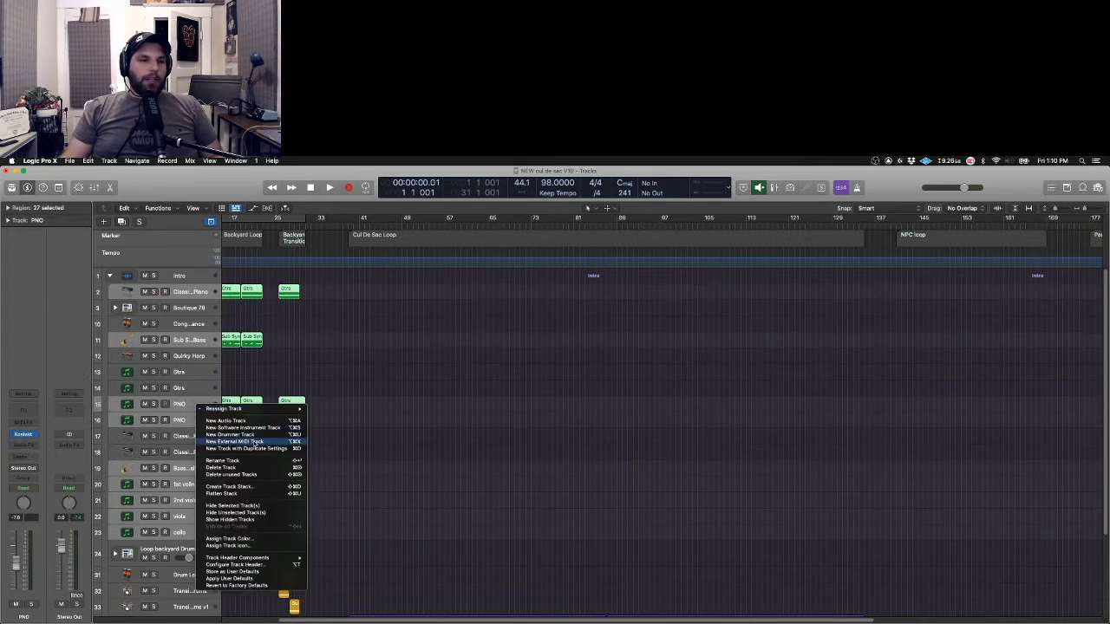
{"action": "left_click", "coordinate": [269, 489]}
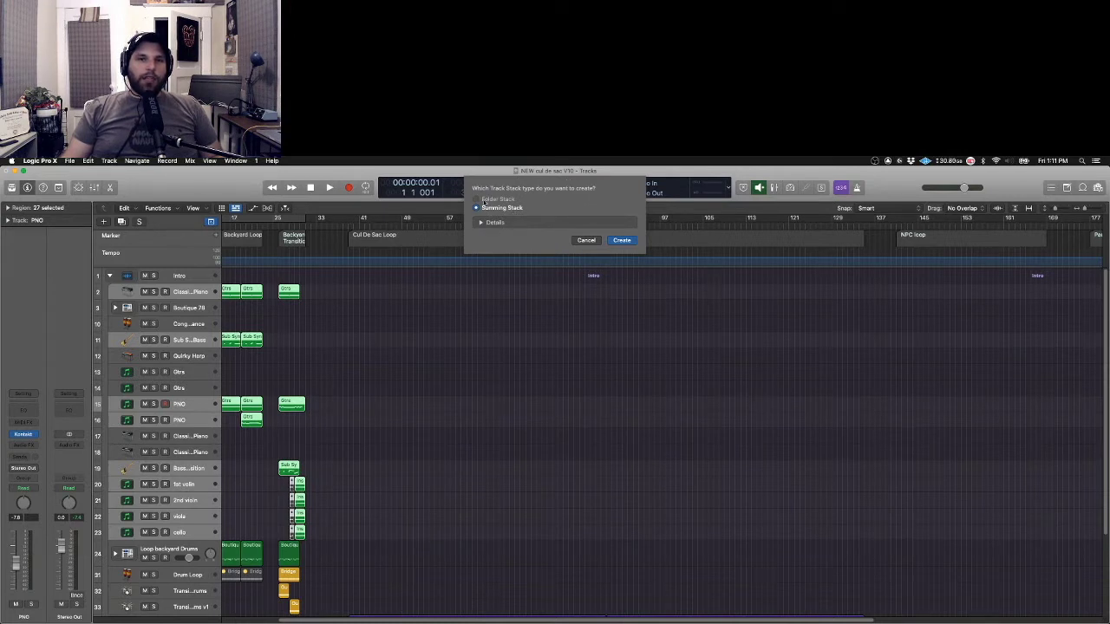
{"action": "left_click", "coordinate": [587, 241]}
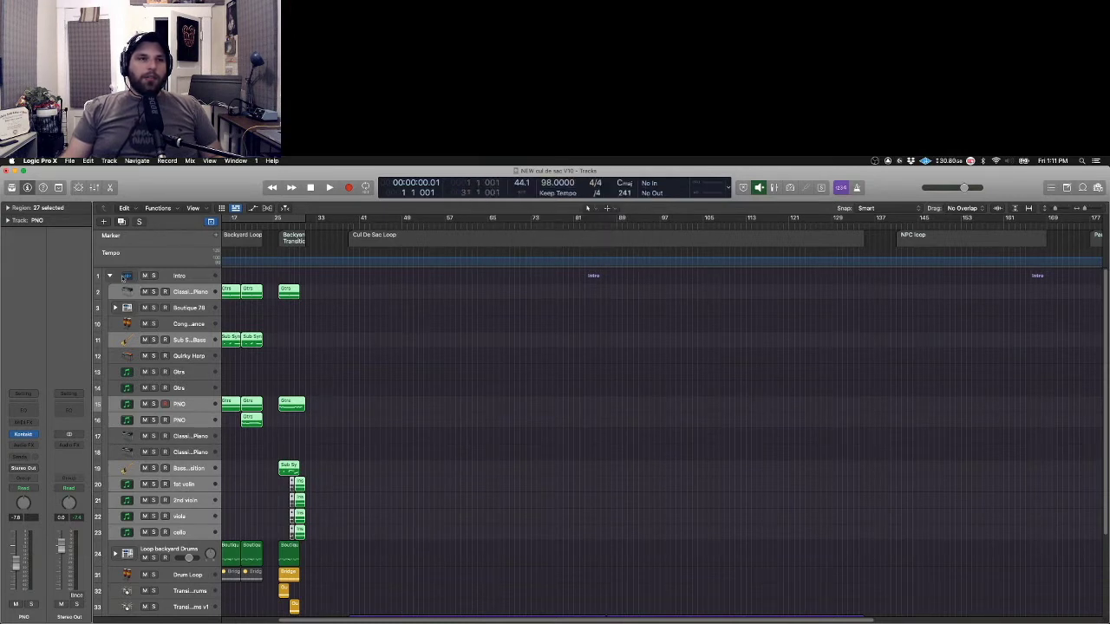
{"action": "left_click", "coordinate": [109, 275], "text": "alt"}
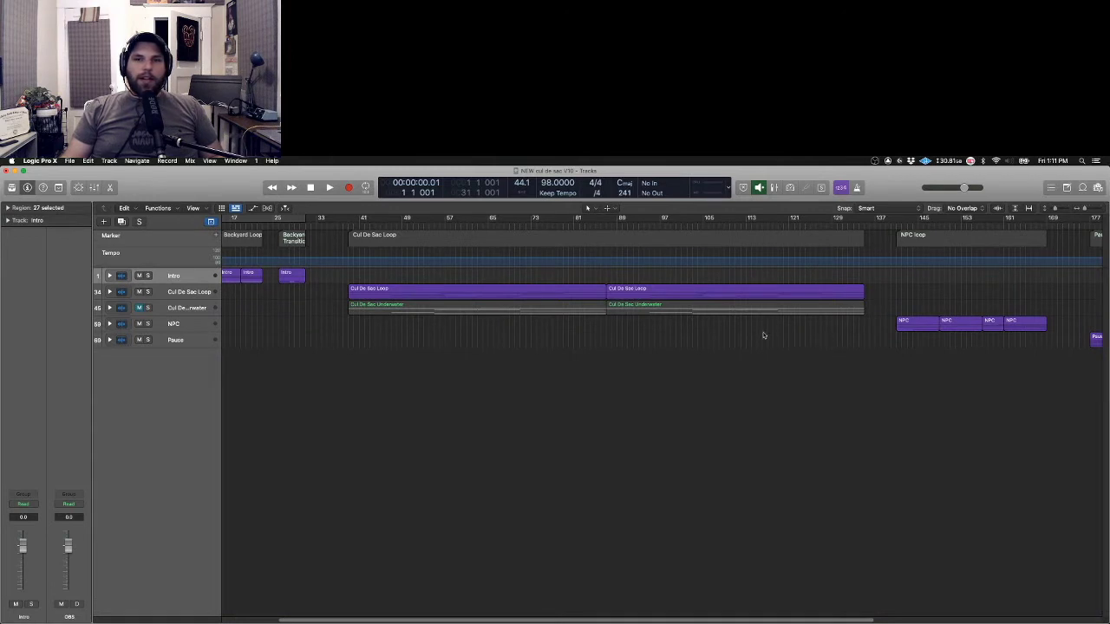
Switch to FMOD Studio and compare the cul de sac ARCHIVE 1 and ARCHIVE 2 events with the current cul de sac event
{"action": "scroll", "coordinate": [536, 323], "scroll_direction": "right", "scroll_amount": 3}
{"action": "scroll", "coordinate": [536, 323], "scroll_direction": "left", "scroll_amount": 5}
{"action": "scroll", "coordinate": [575, 322], "scroll_direction": "left", "scroll_amount": 1}
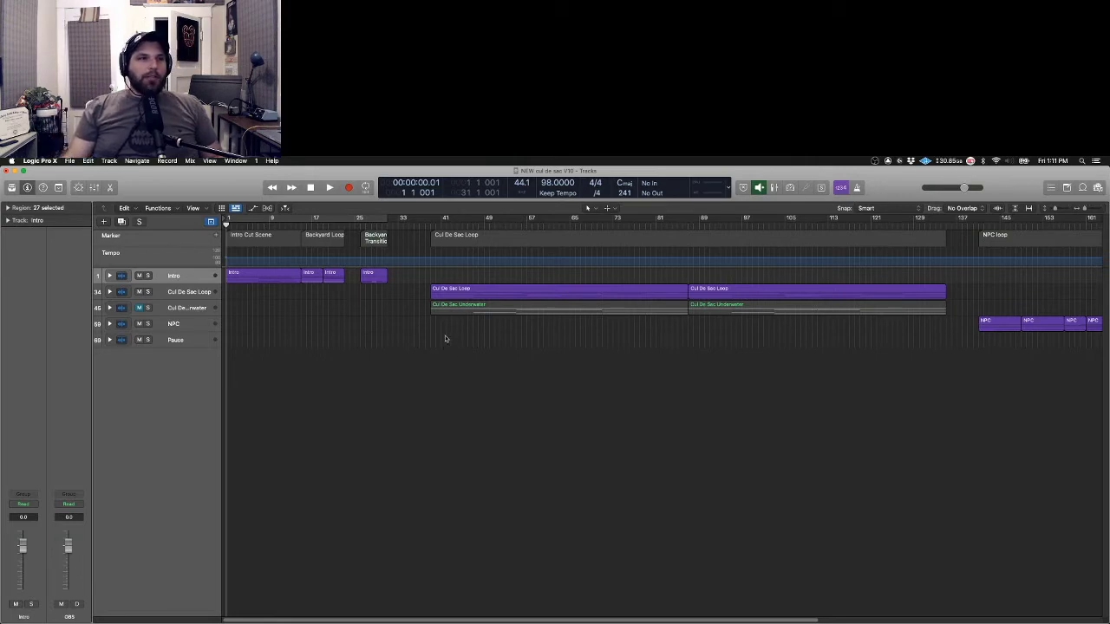
{"action": "left_click", "coordinate": [17, 172]}
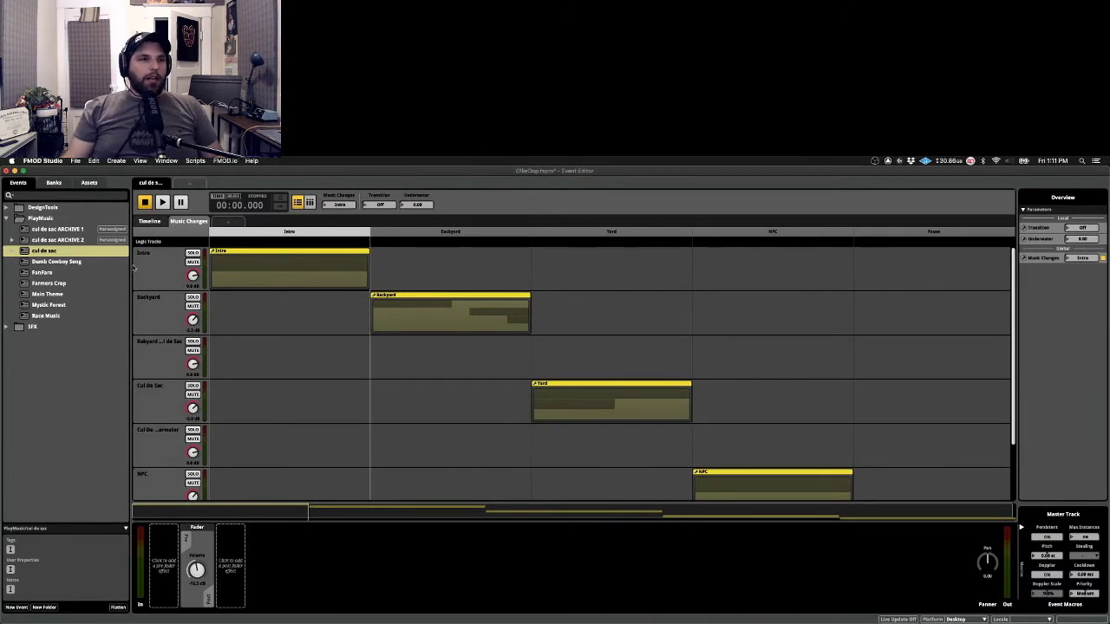
{"action": "left_click", "coordinate": [54, 230]}
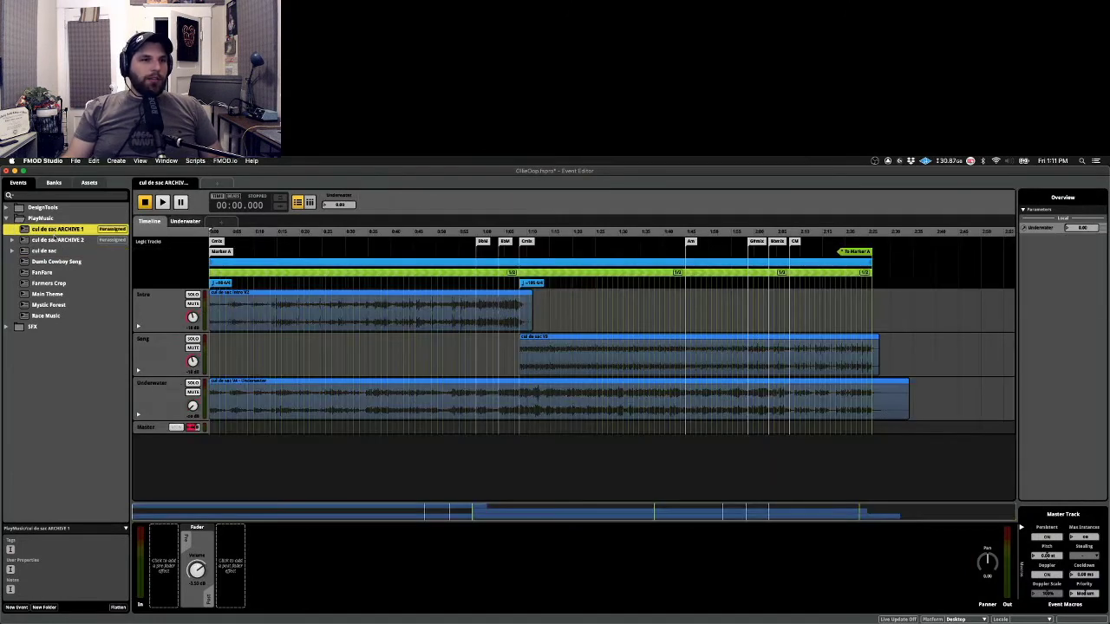
{"action": "left_click", "coordinate": [55, 240]}
{"action": "left_click", "coordinate": [57, 230]}
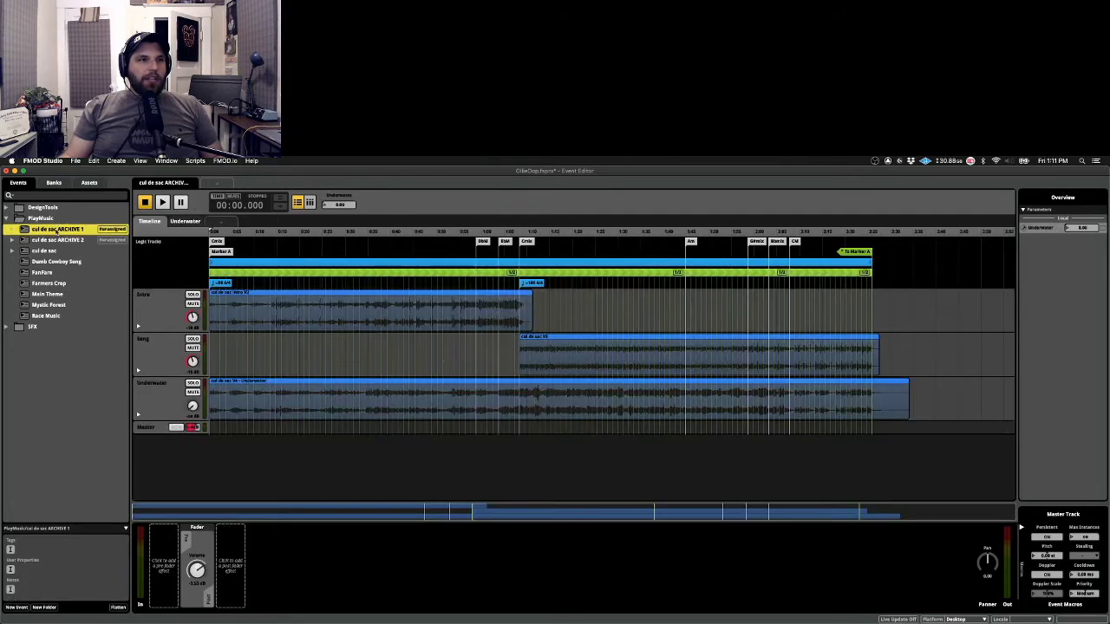
{"action": "left_click", "coordinate": [64, 252]}
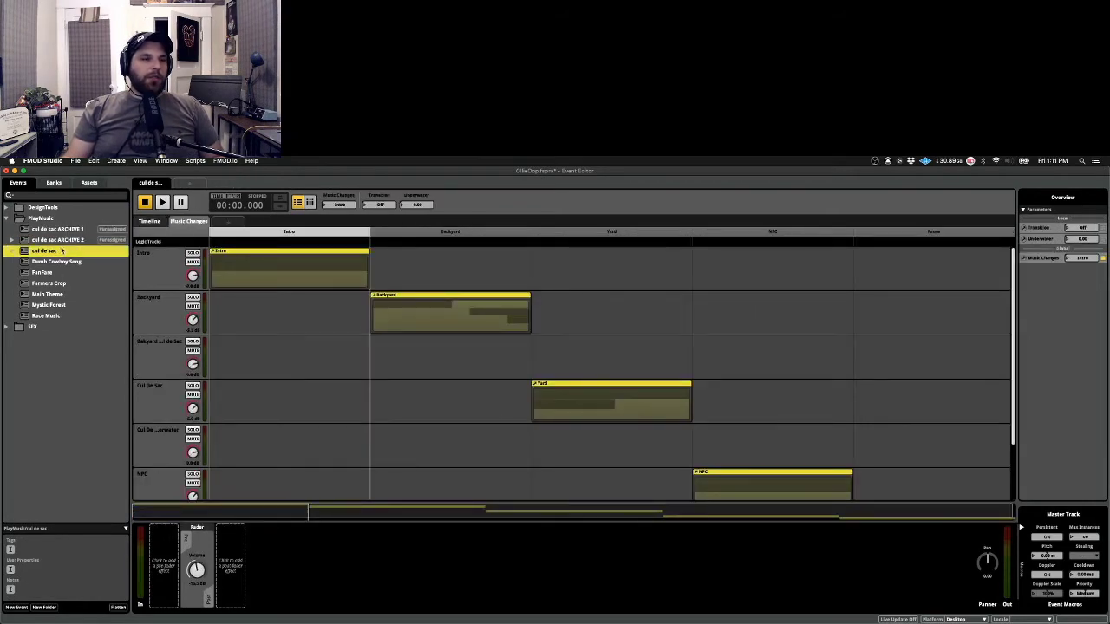
Open the cul de sac ARCHIVE 1 event, place its playhead at about 18 seconds, and return it to the start
{"action": "left_click", "coordinate": [57, 229]}
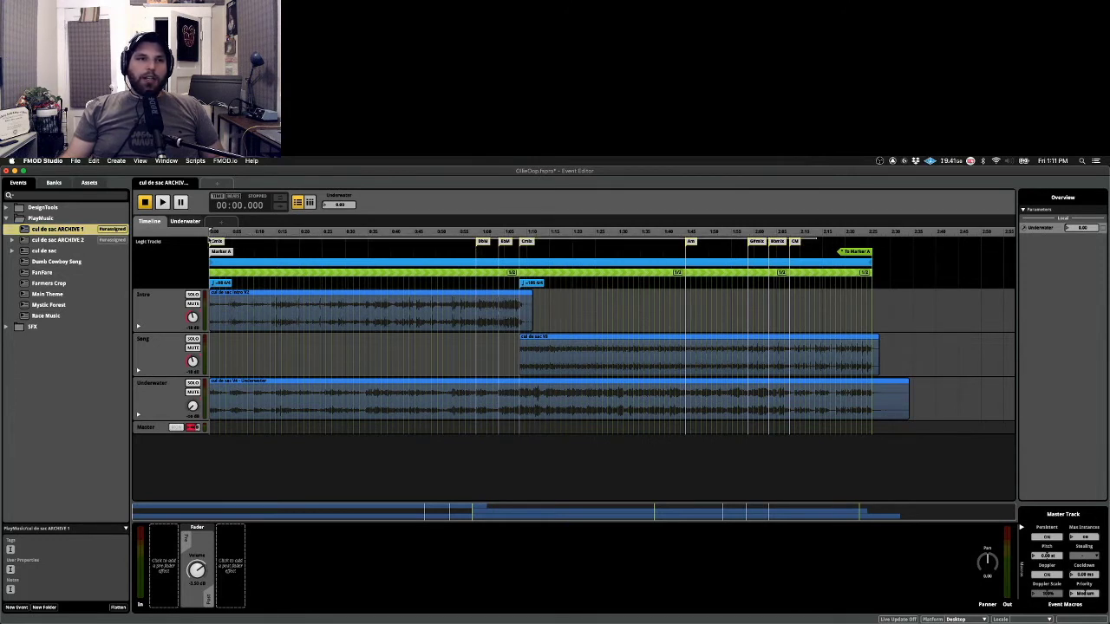
{"action": "left_click", "coordinate": [292, 236]}
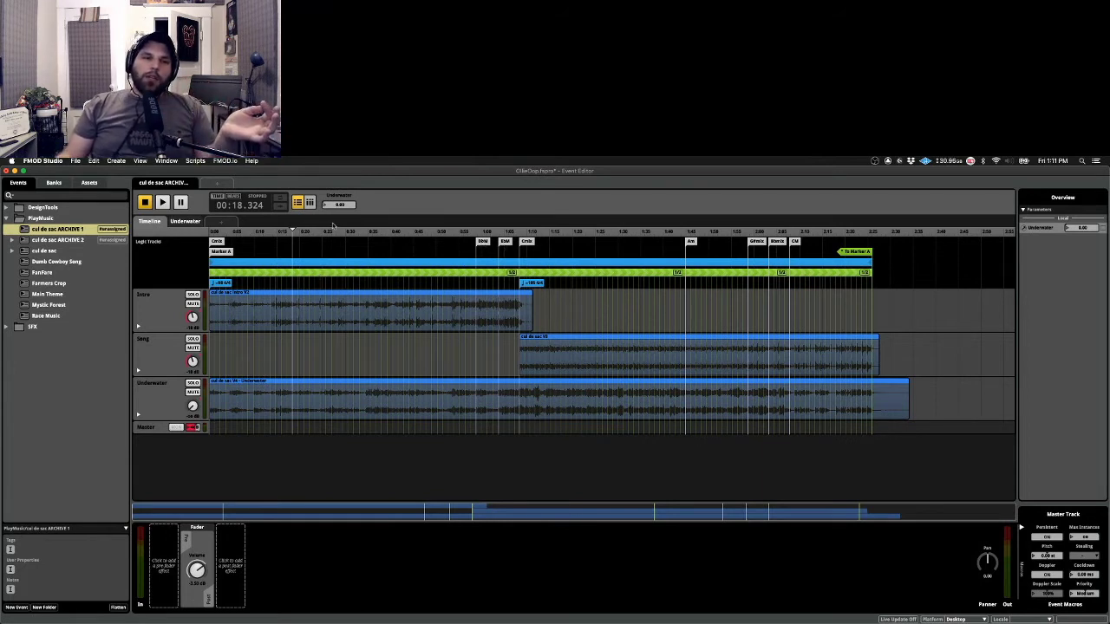
{"action": "key", "text": "Home"}
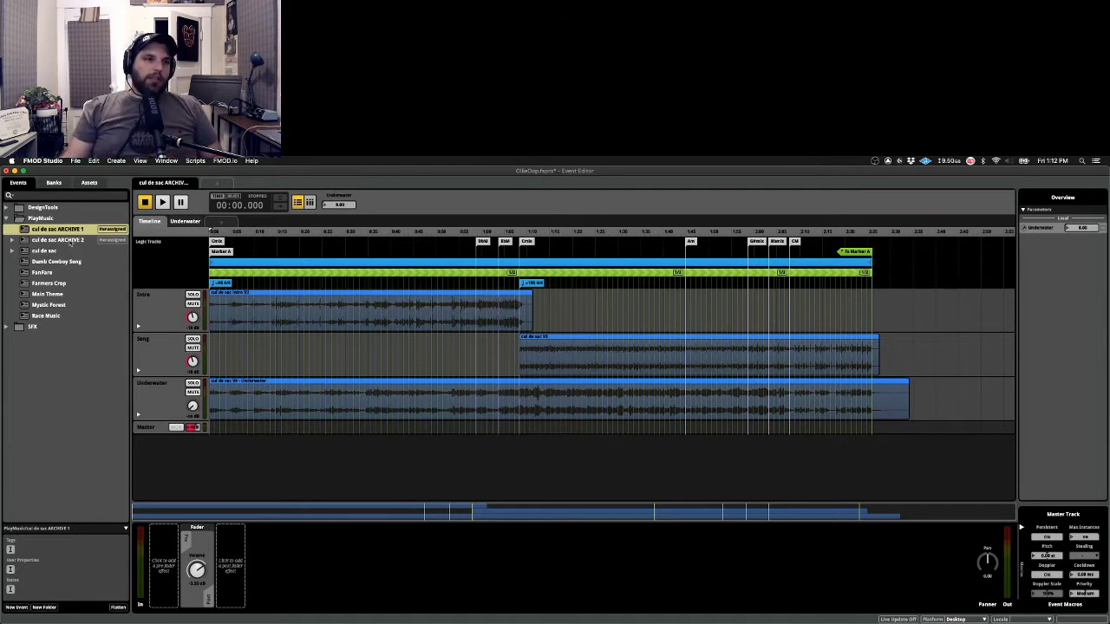
Open the cul de sac ARCHIVE 2 event, look over its tracks from Intro to Pause Transition, and start playback from the beginning
{"action": "left_click", "coordinate": [69, 240]}
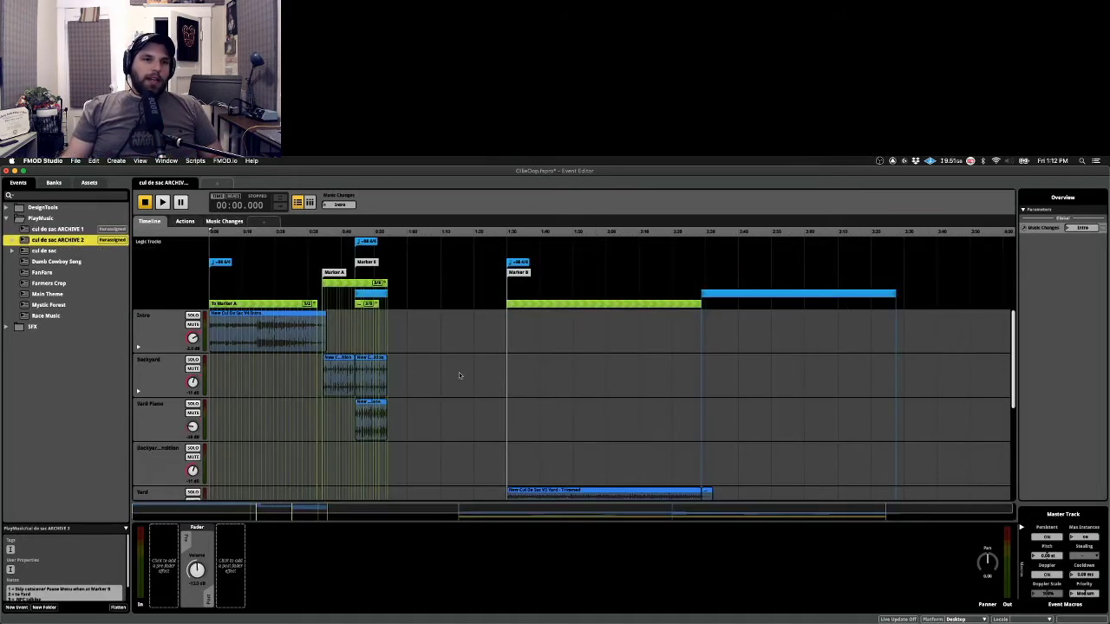
{"action": "scroll", "coordinate": [507, 359], "scroll_direction": "down", "scroll_amount": 3}
{"action": "scroll", "coordinate": [498, 362], "scroll_direction": "down", "scroll_amount": 5}
{"action": "scroll", "coordinate": [469, 362], "scroll_direction": "up", "scroll_amount": 5}
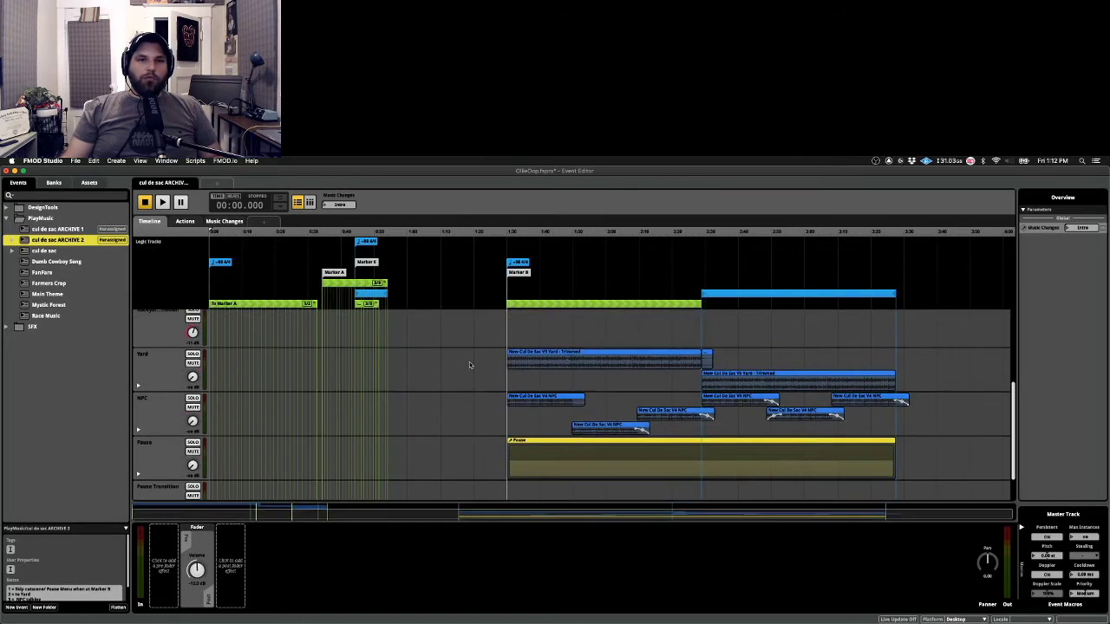
{"action": "scroll", "coordinate": [468, 366], "scroll_direction": "up", "scroll_amount": 2}
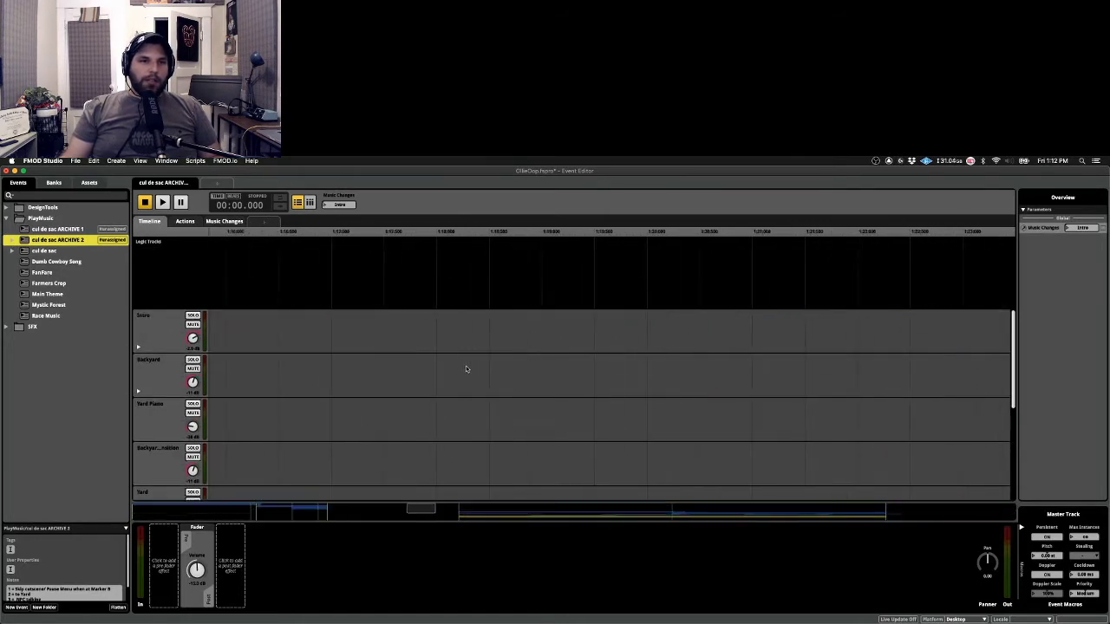
{"action": "scroll", "coordinate": [484, 362], "scroll_direction": "down", "scroll_amount": 5}
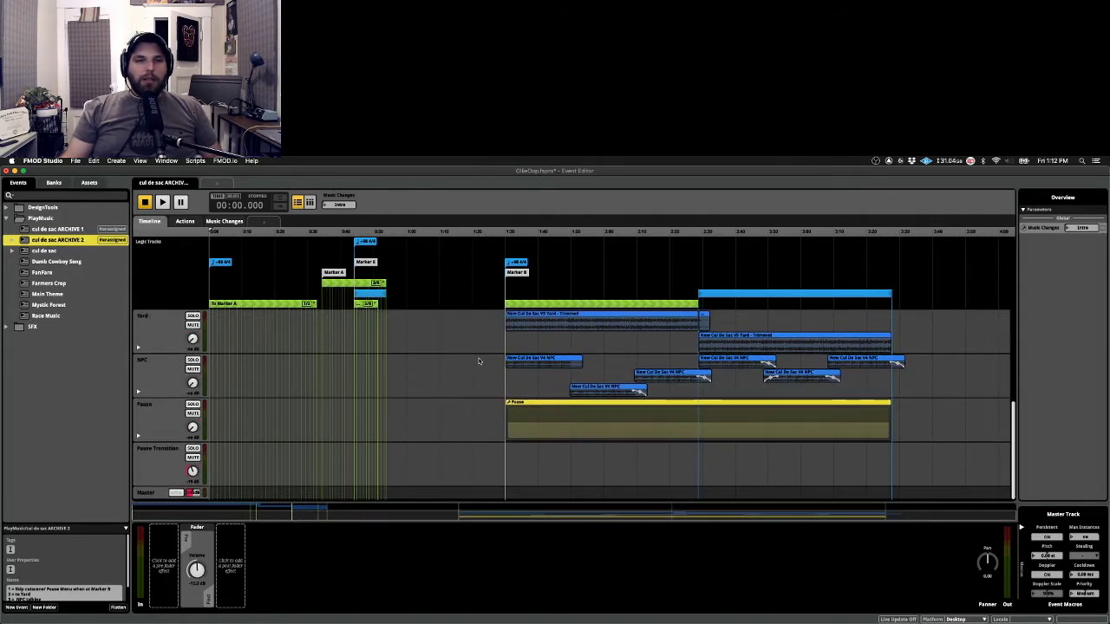
{"action": "scroll", "coordinate": [478, 361], "scroll_direction": "up", "scroll_amount": 5}
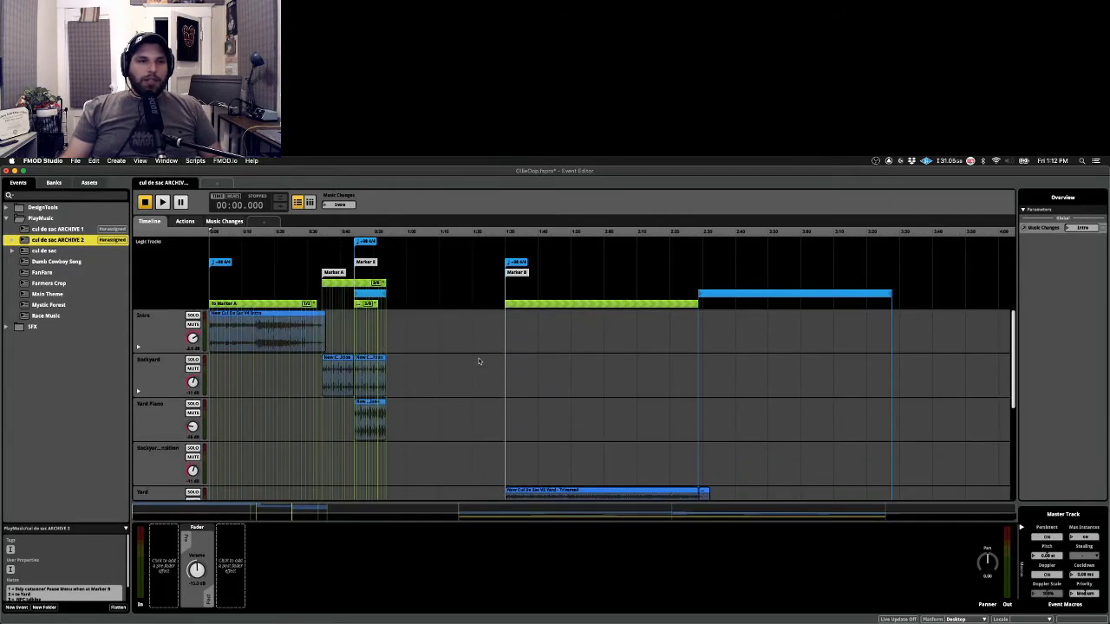
{"action": "scroll", "coordinate": [477, 362], "scroll_direction": "down", "scroll_amount": 5}
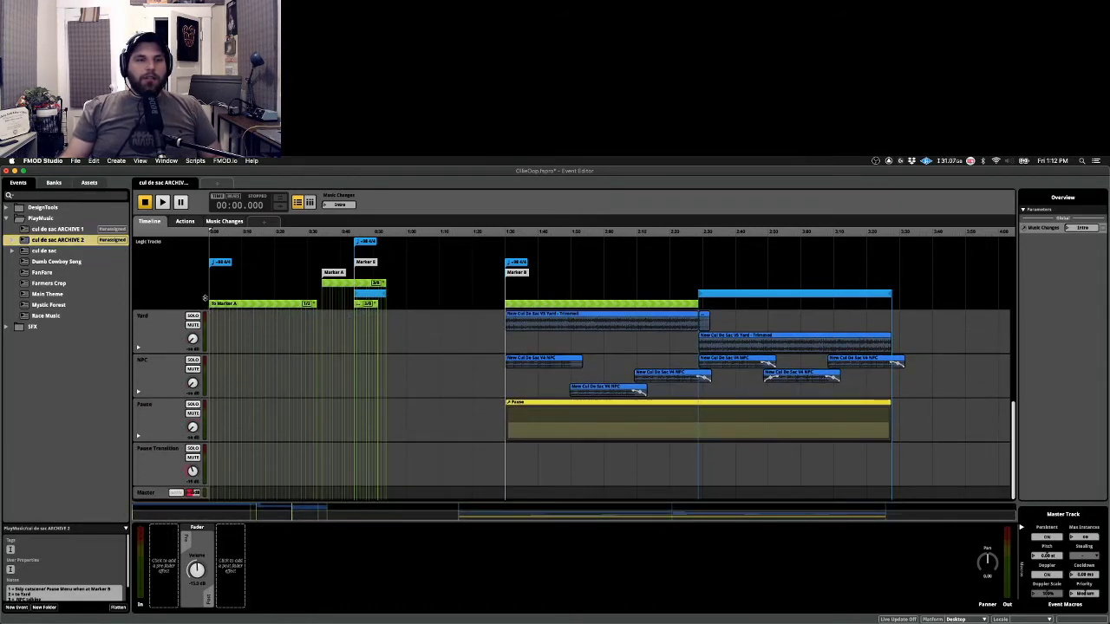
{"action": "scroll", "coordinate": [205, 313], "scroll_direction": "up", "scroll_amount": 1}
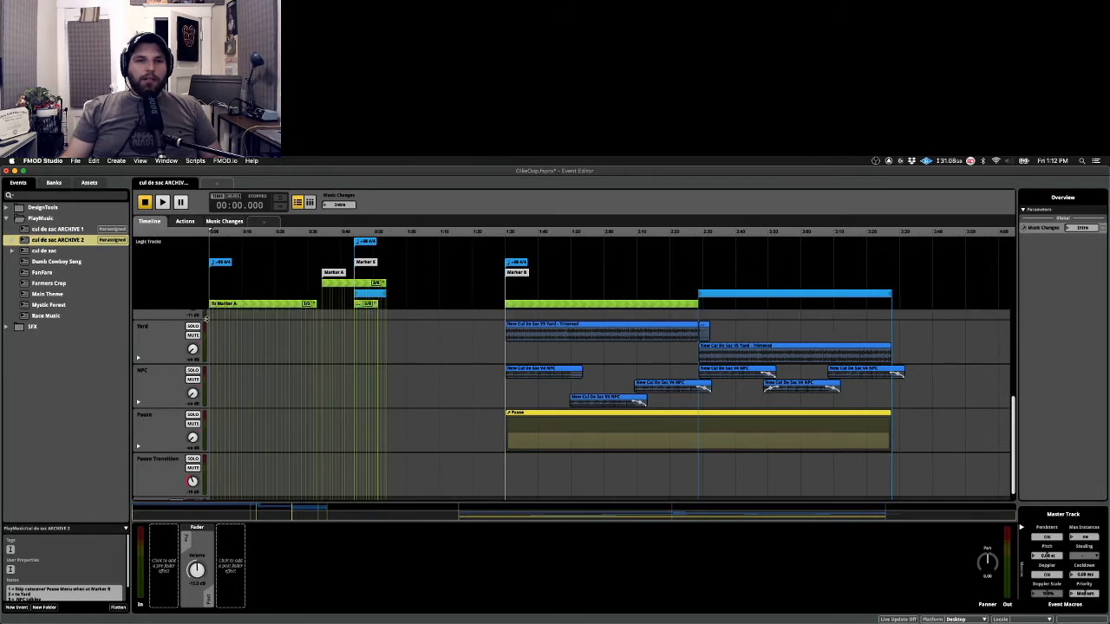
{"action": "scroll", "coordinate": [243, 315], "scroll_direction": "up", "scroll_amount": 5}
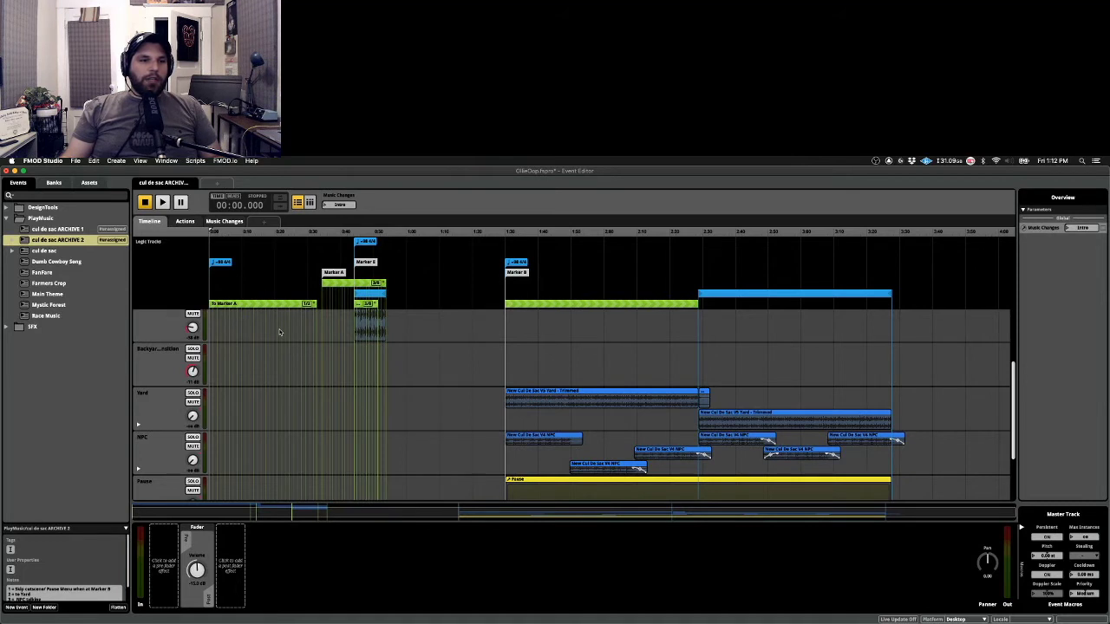
{"action": "key", "text": "space"}
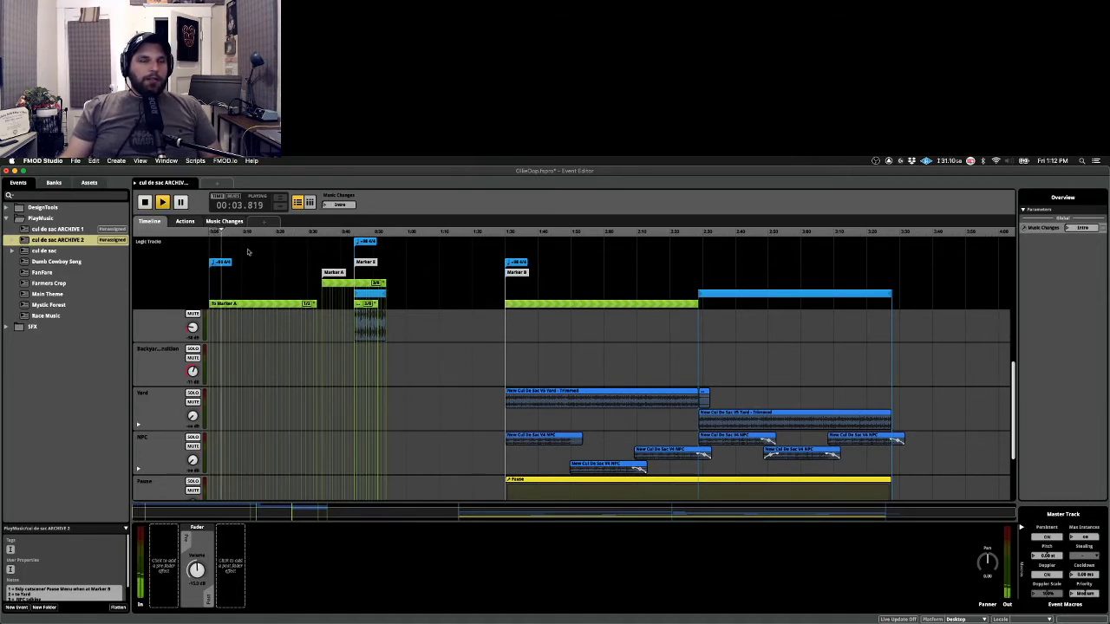
Listen to the Intro section of the cul de sac ARCHIVE 2 event, then play back from Marker A
{"action": "left_click", "coordinate": [224, 221]}
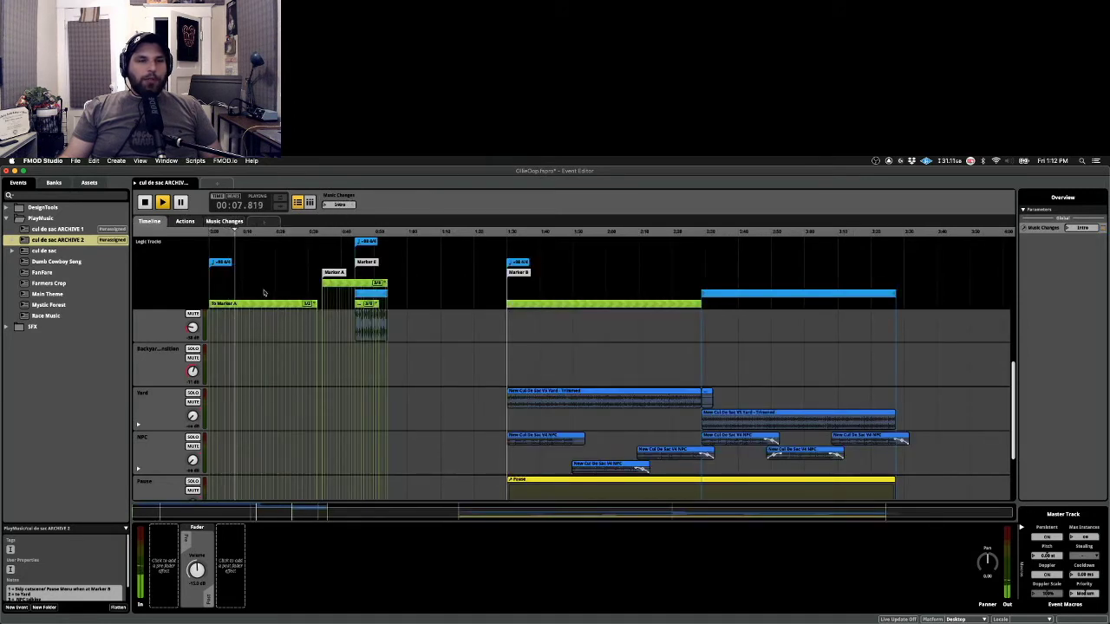
{"action": "key", "text": "space"}
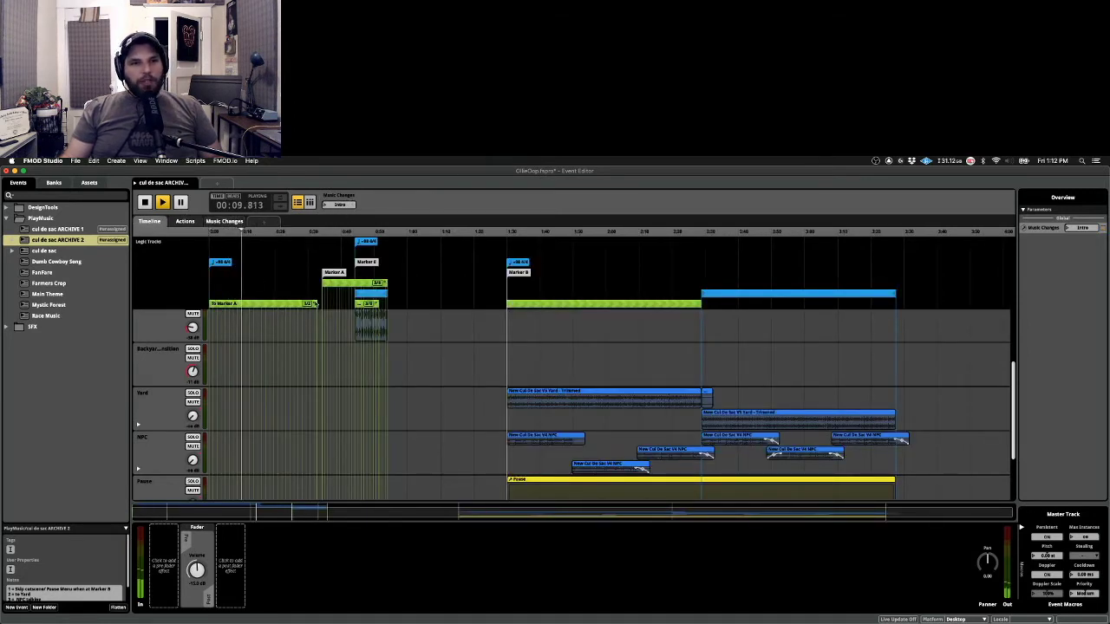
{"action": "left_click", "coordinate": [324, 232]}
{"action": "key", "text": "space"}
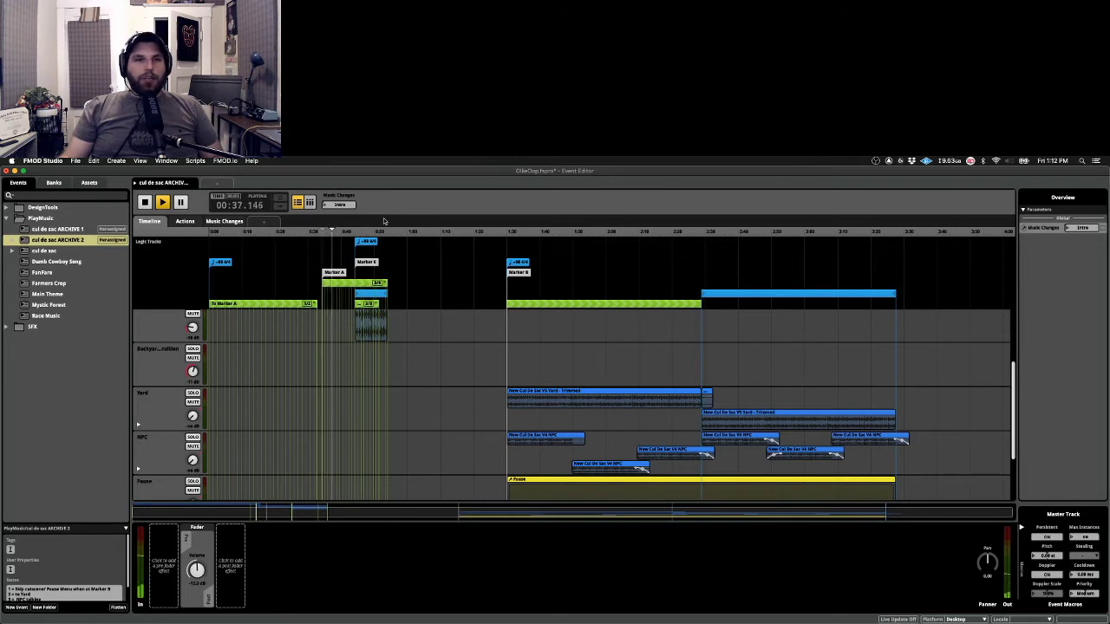
{"action": "key", "text": "space"}
Place the playhead at about 50 seconds and view the conditions of the Pause transition region that starts at Marker A
{"action": "left_click", "coordinate": [320, 232]}
{"action": "left_click_drag", "start_coordinate": [320, 231], "coordinate": [375, 231]}
{"action": "left_click", "coordinate": [355, 282]}
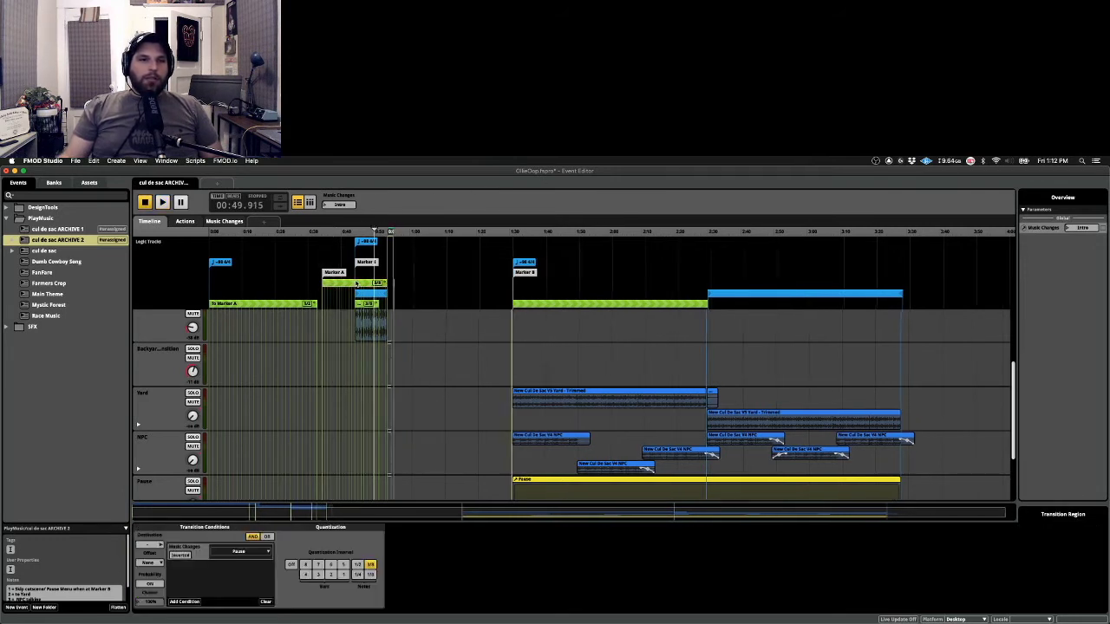
{"action": "scroll", "coordinate": [400, 354], "scroll_direction": "down", "scroll_amount": 3}
{"action": "scroll", "coordinate": [399, 354], "scroll_direction": "up", "scroll_amount": 5}
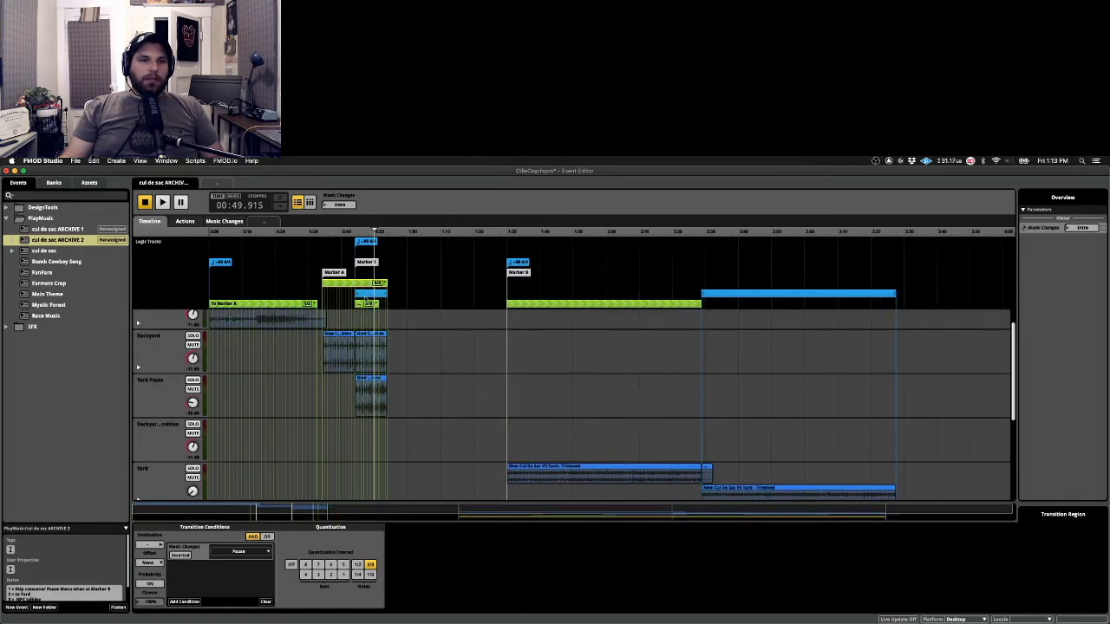
Expand the transition timeline of the region leading to Marker B and play through the Backyard to Yard transition
{"action": "left_click", "coordinate": [365, 305]}
{"action": "scroll", "coordinate": [395, 438], "scroll_direction": "down", "scroll_amount": 2}
{"action": "left_click", "coordinate": [382, 407]}
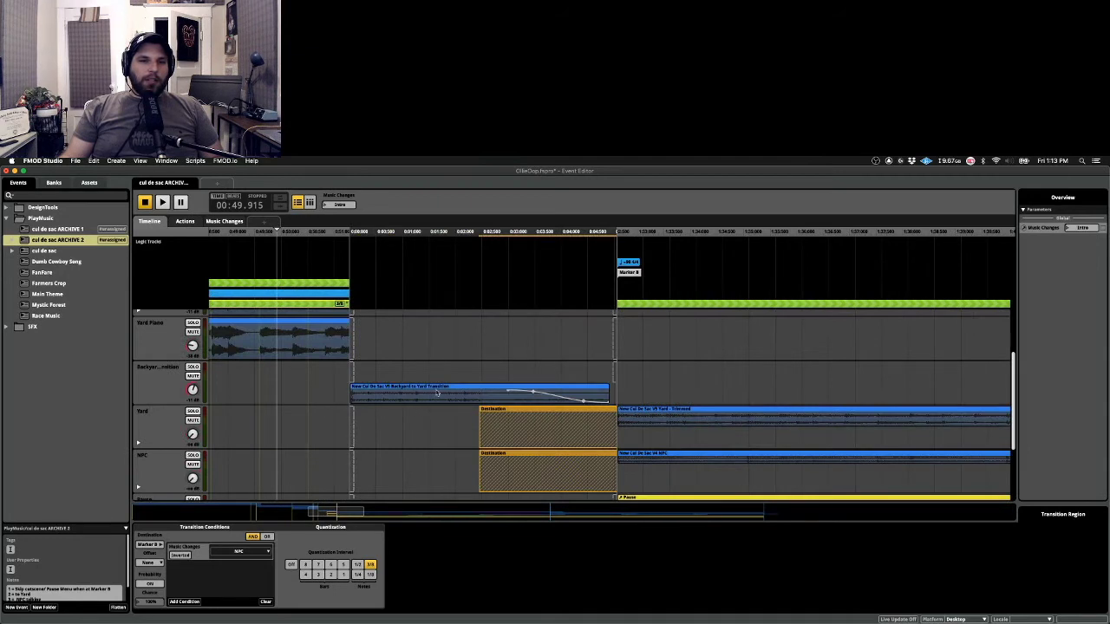
{"action": "key", "text": "space"}
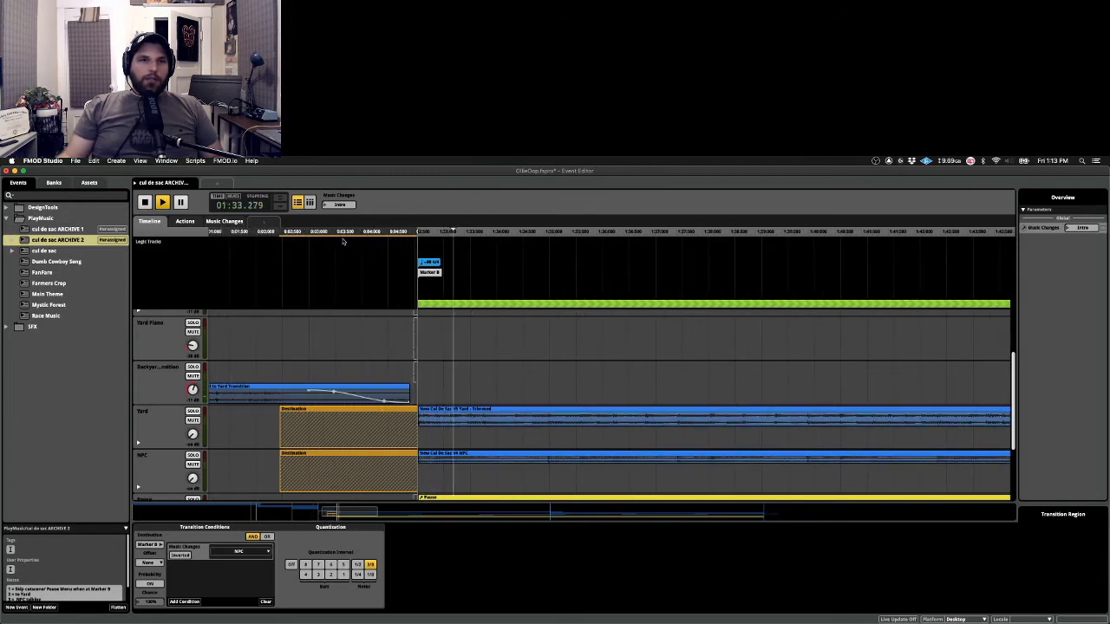
{"action": "key", "text": "space"}
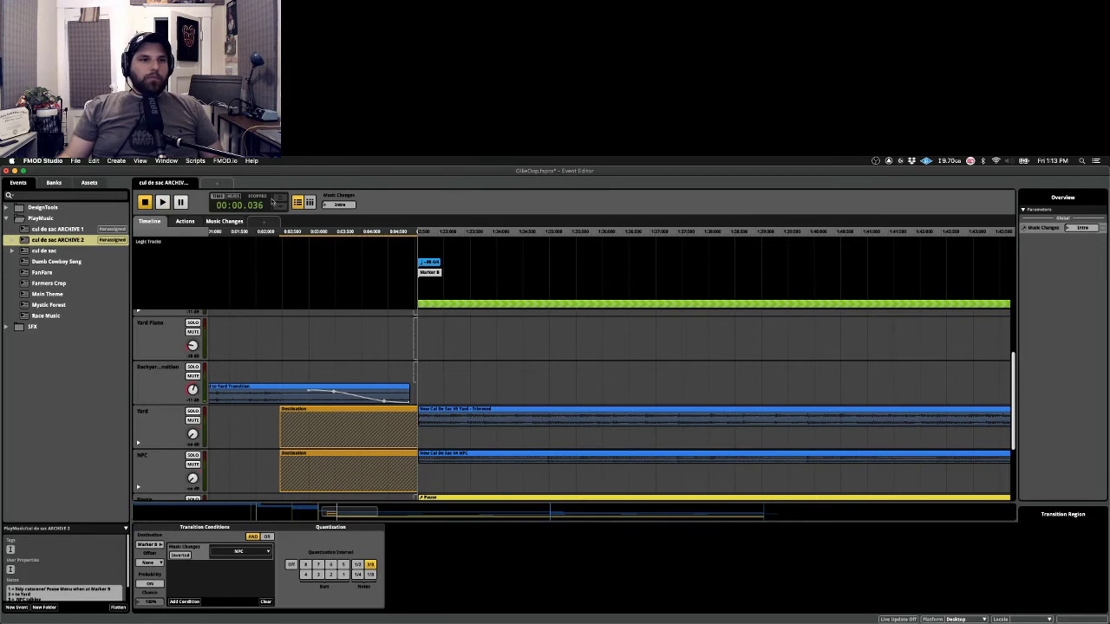
Collapse the transition timeline and play the event from Marker B with the Yard, NPC and Pause tracks in view
{"action": "scroll", "coordinate": [201, 376], "scroll_direction": "up", "scroll_amount": 2}
{"action": "scroll", "coordinate": [297, 325], "scroll_direction": "left", "scroll_amount": 5}
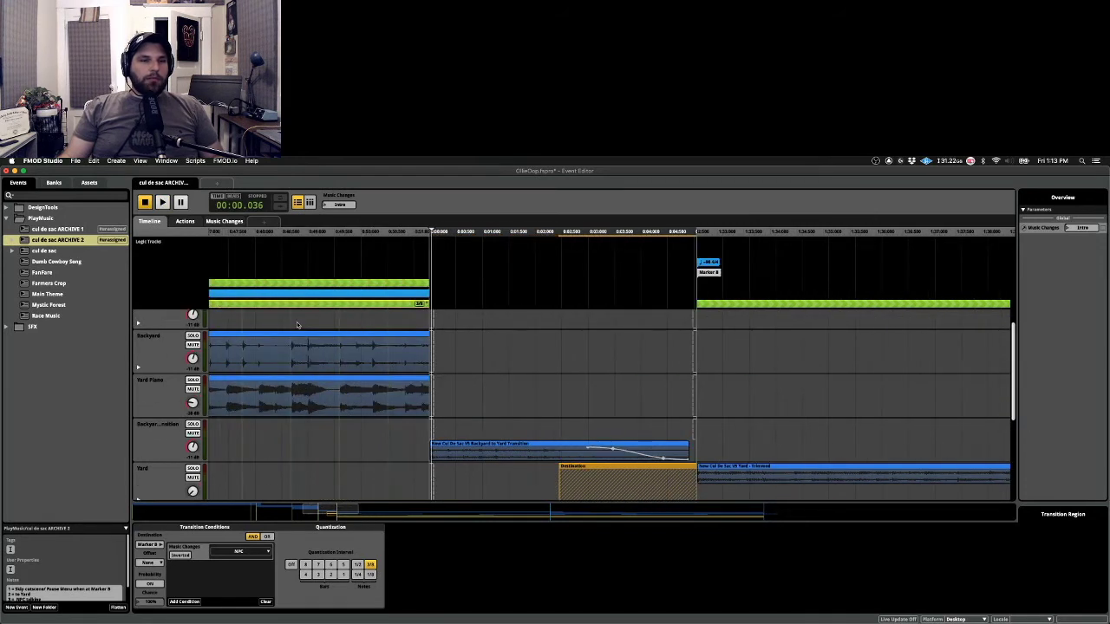
{"action": "scroll", "coordinate": [688, 285], "scroll_direction": "down", "scroll_amount": 6}
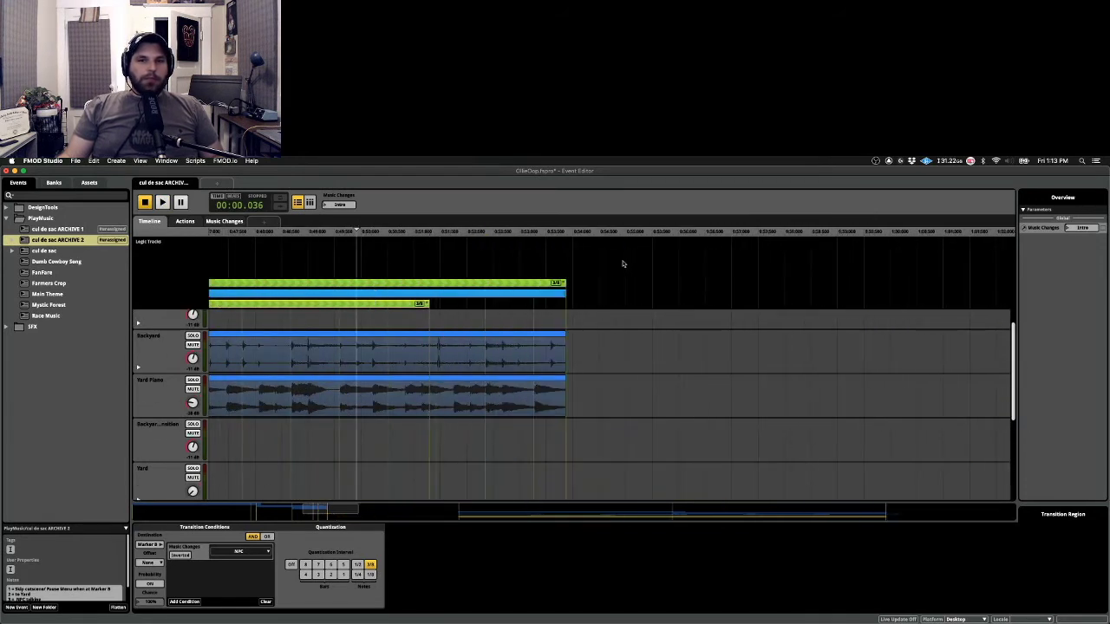
{"action": "left_click", "coordinate": [509, 238]}
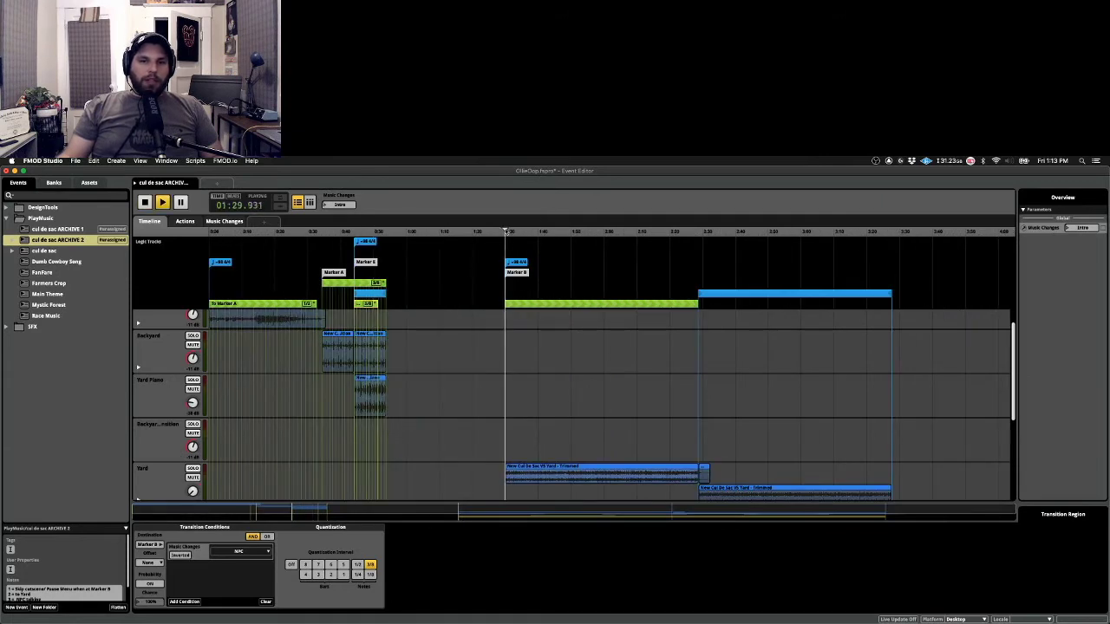
{"action": "key", "text": "space"}
{"action": "scroll", "coordinate": [569, 286], "scroll_direction": "down", "scroll_amount": 2}
{"action": "scroll", "coordinate": [570, 286], "scroll_direction": "down", "scroll_amount": 2}
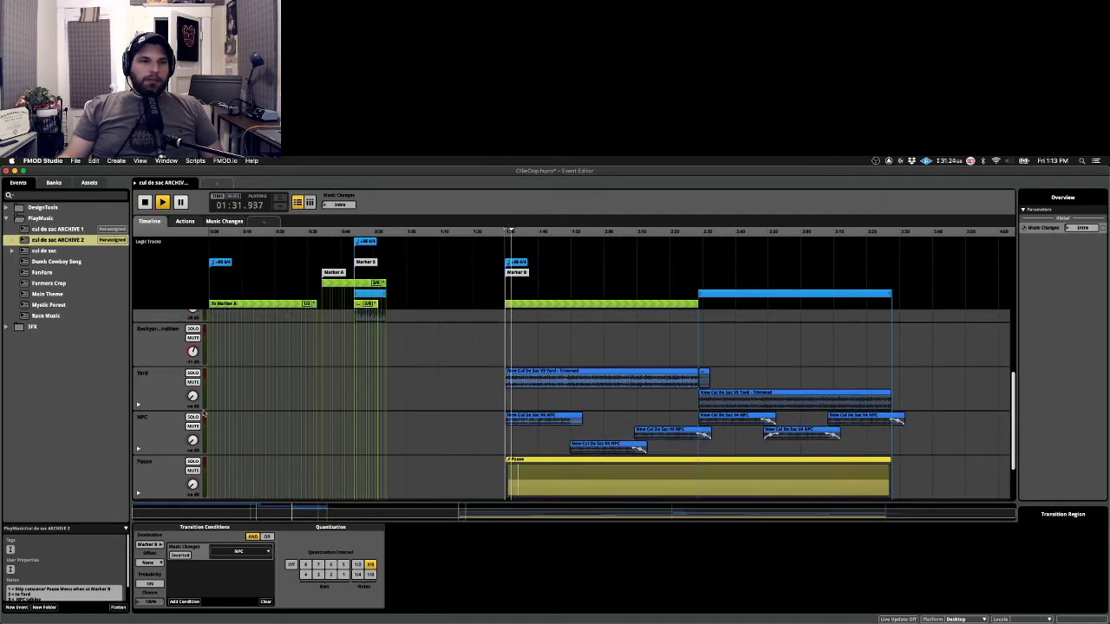
{"action": "key", "text": "space"}
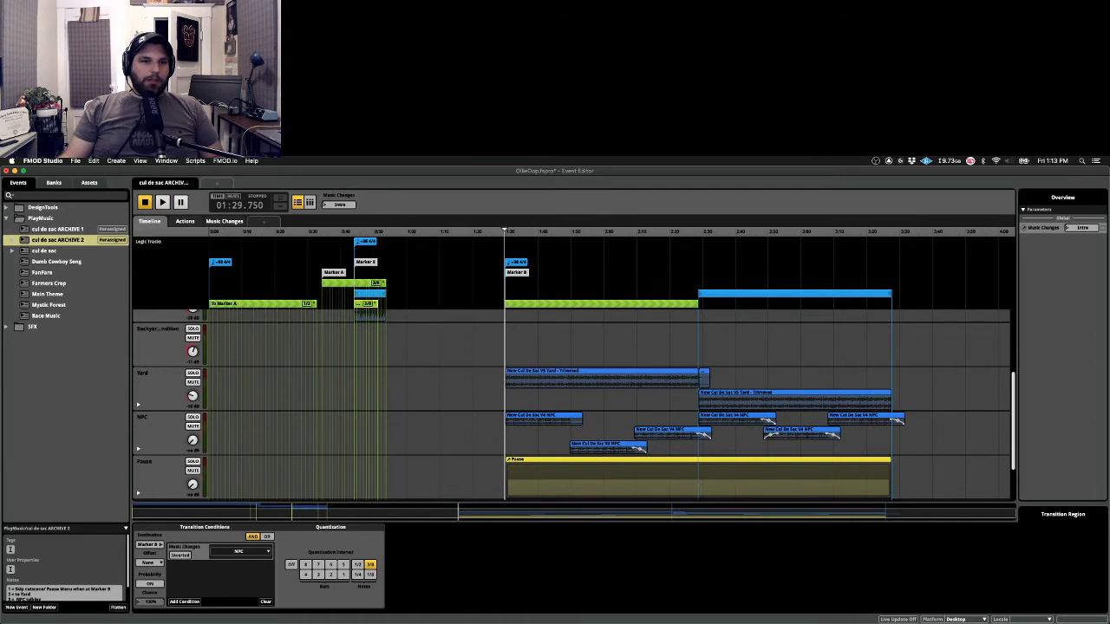
Audition the Yard, NPC and Pause tracks one after another from Marker B, temporarily raising each track's volume
{"action": "key", "text": "space"}
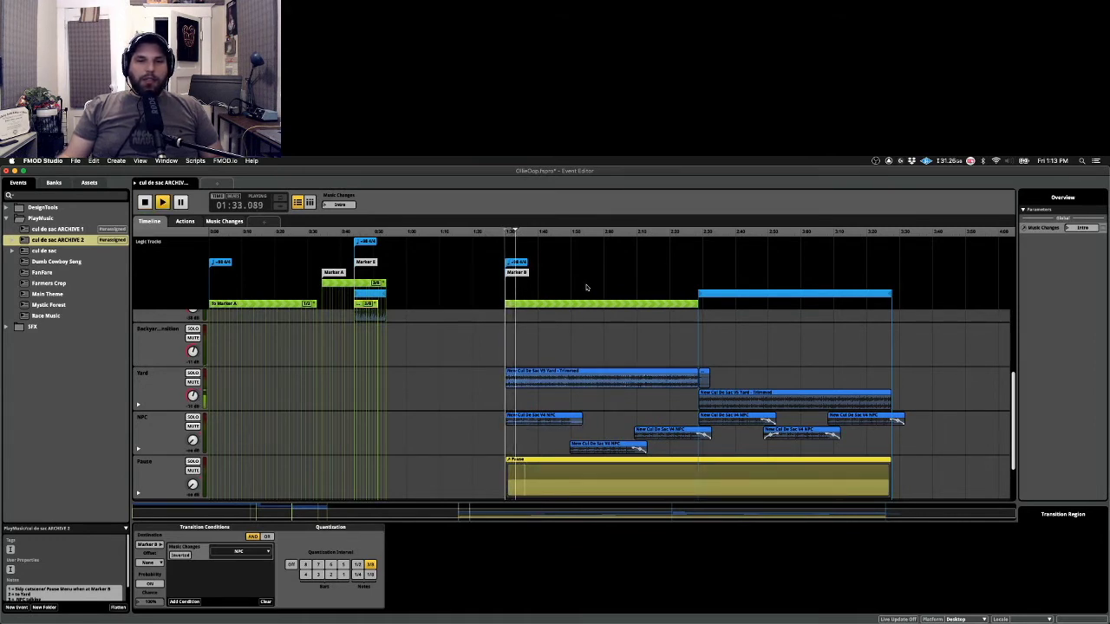
{"action": "key", "text": "space"}
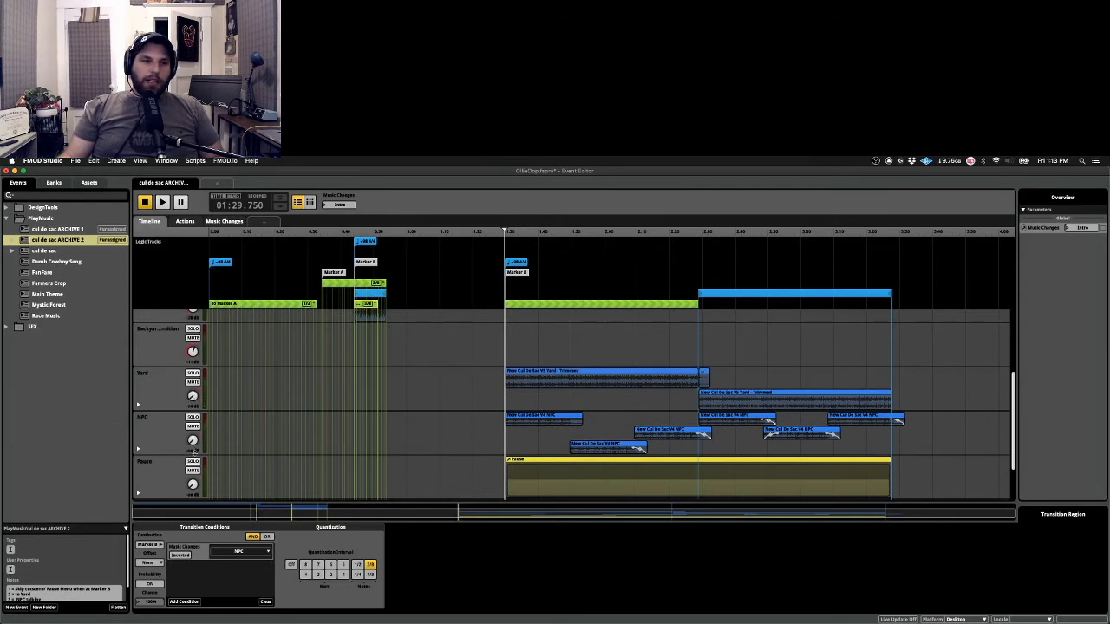
{"action": "key", "text": "space"}
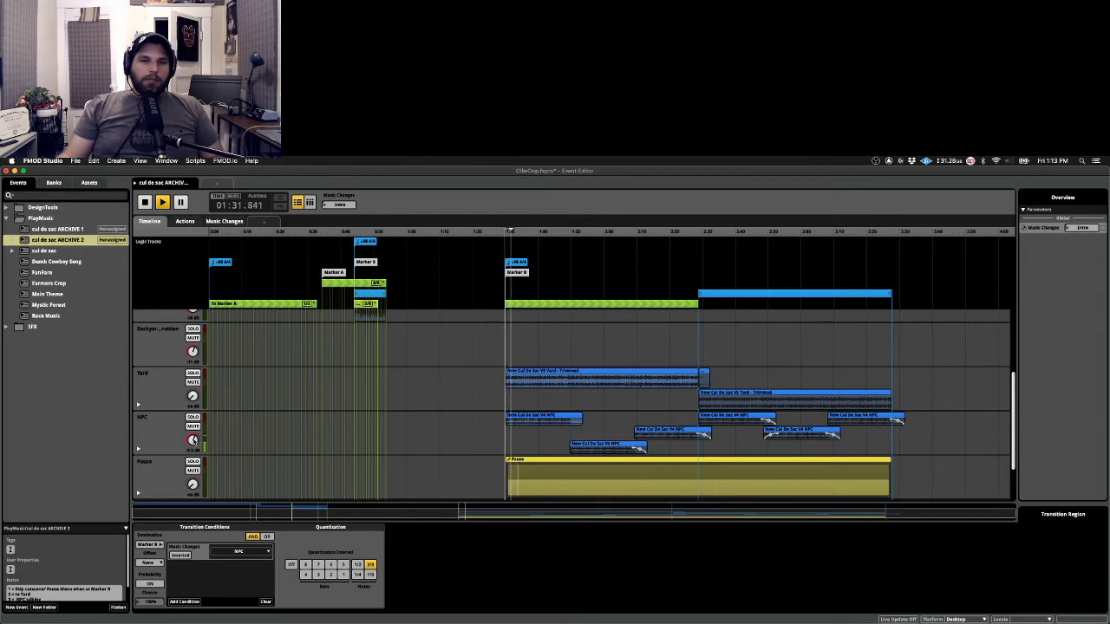
{"action": "key", "text": "space"}
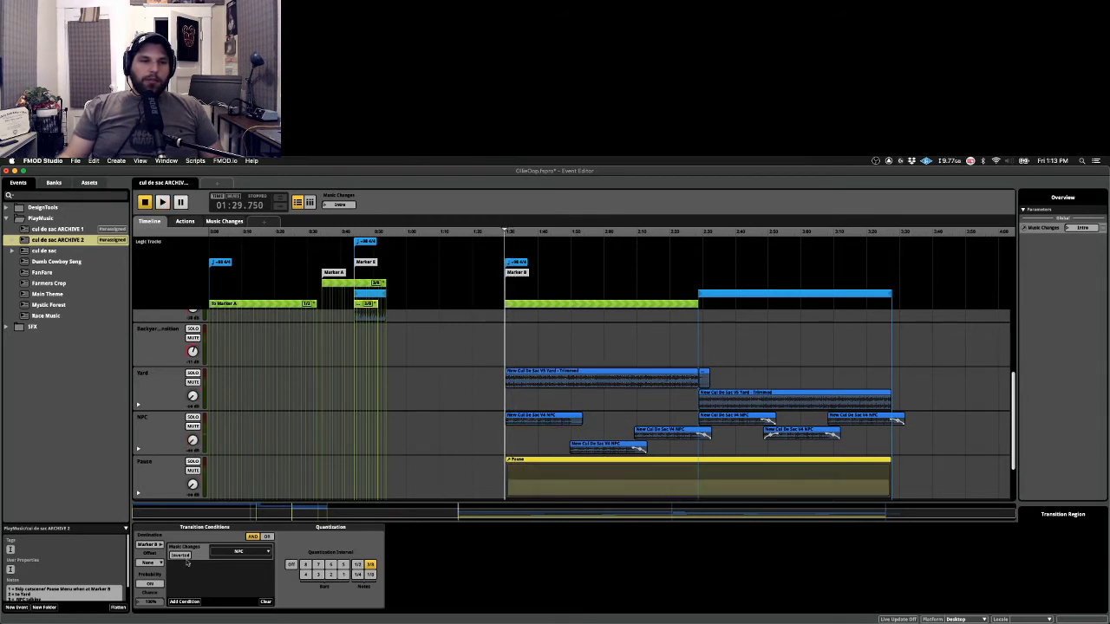
{"action": "key", "text": "space"}
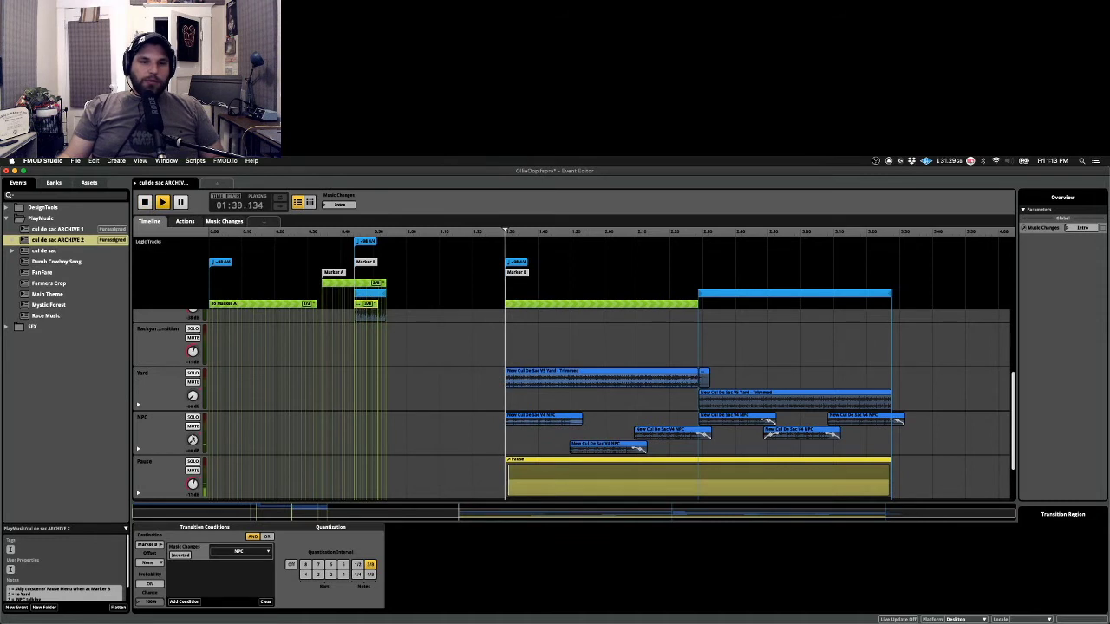
{"action": "key", "text": "space"}
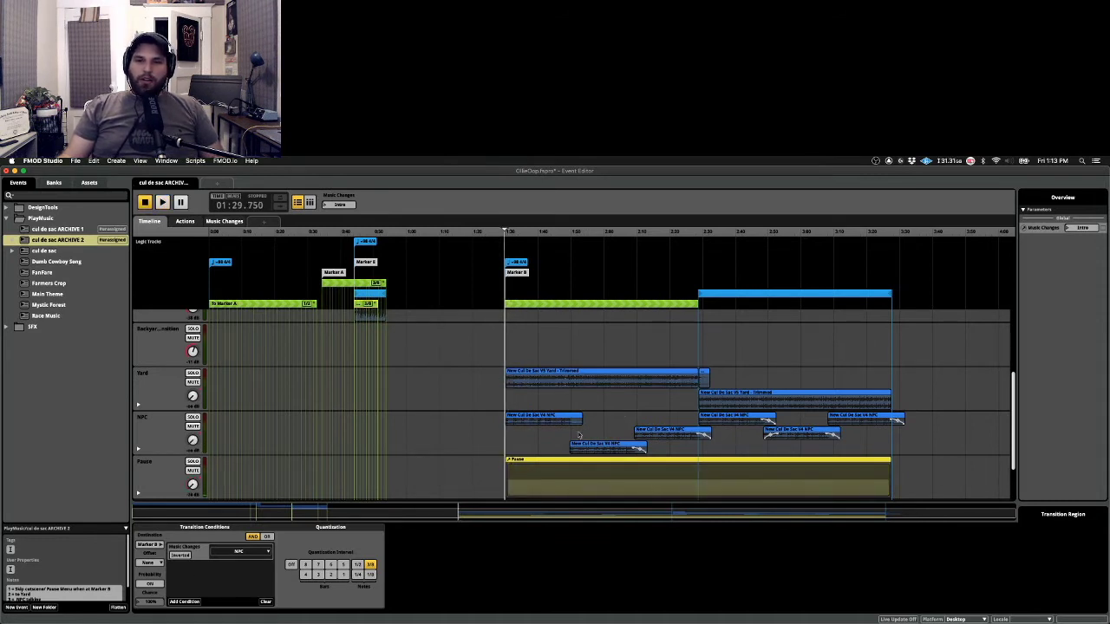
Open the current cul de sac event and look over its Music Changes parameter sheet from Intro to Pause
{"action": "scroll", "coordinate": [579, 435], "scroll_direction": "up", "scroll_amount": 5}
{"action": "scroll", "coordinate": [616, 424], "scroll_direction": "down", "scroll_amount": 5}
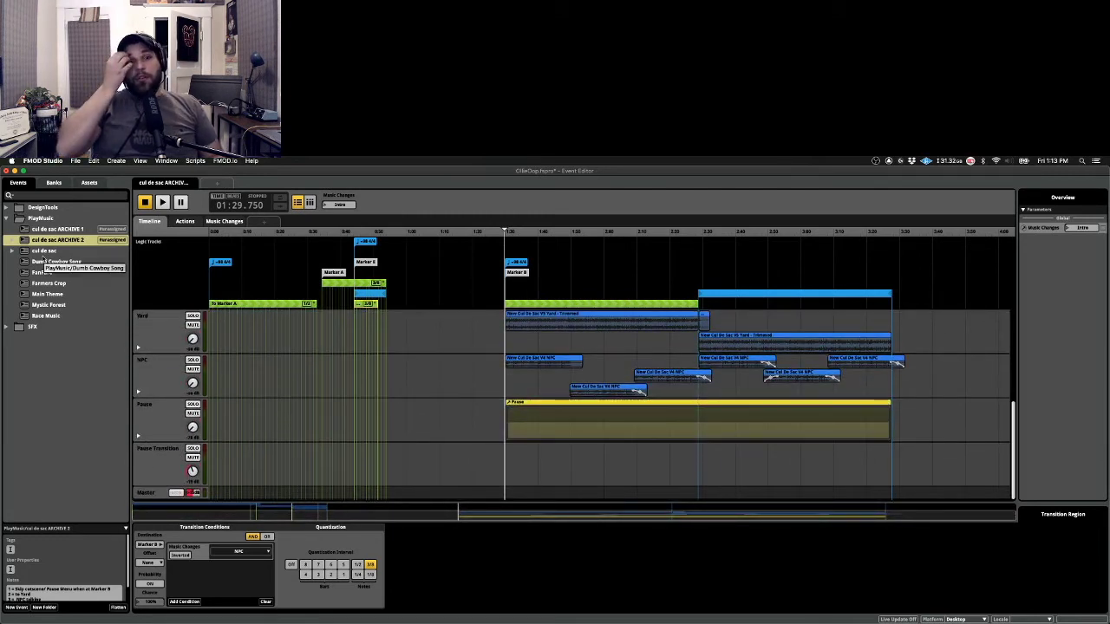
{"action": "left_click", "coordinate": [45, 251]}
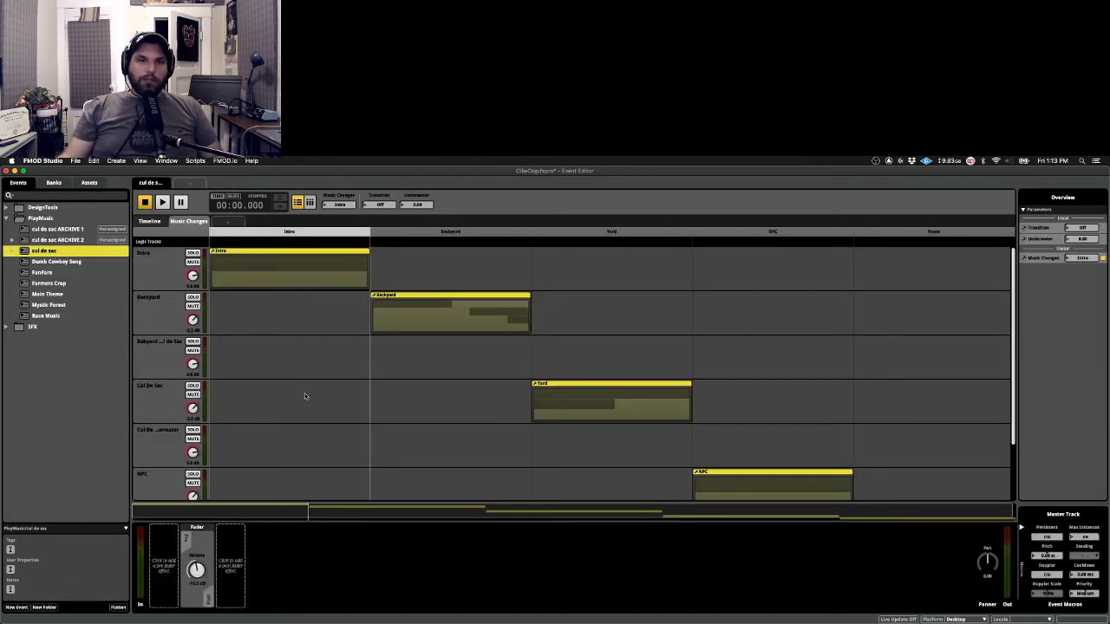
{"action": "scroll", "coordinate": [309, 353], "scroll_direction": "down", "scroll_amount": 3}
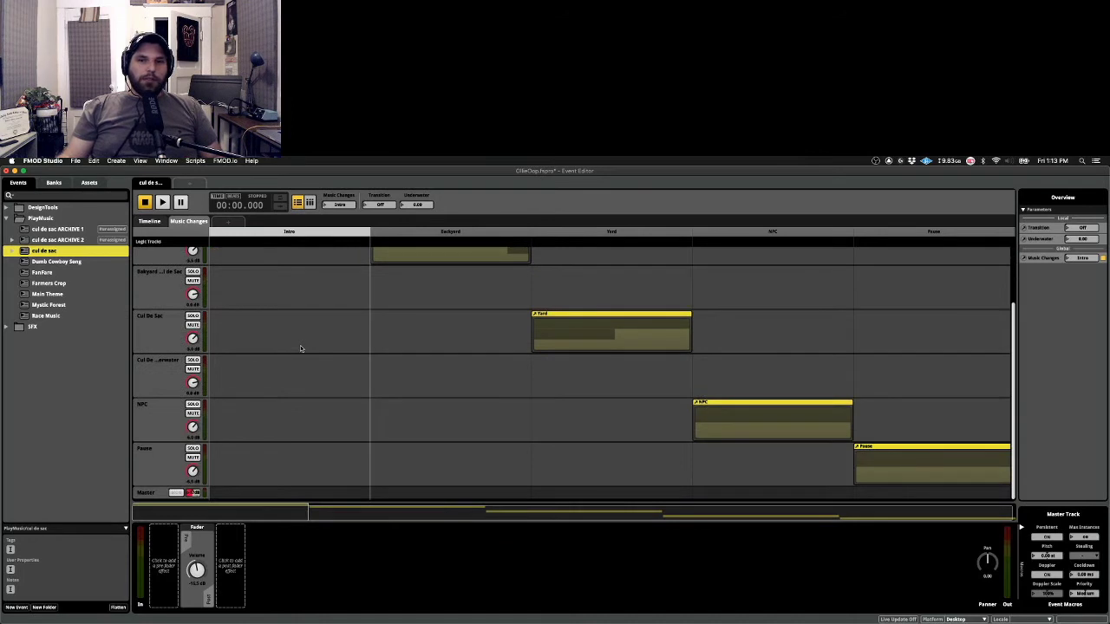
{"action": "scroll", "coordinate": [307, 353], "scroll_direction": "up", "scroll_amount": 4}
Play the Intro section of the cul de sac event, lower the master volume, and stop playback
{"action": "left_click", "coordinate": [259, 234]}
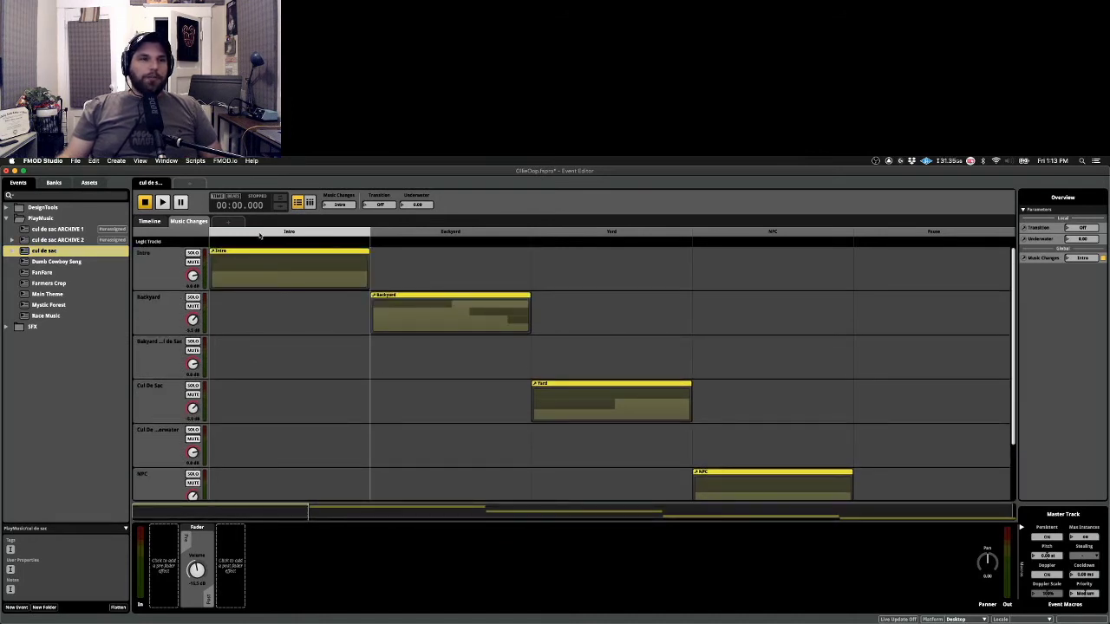
{"action": "key", "text": "space"}
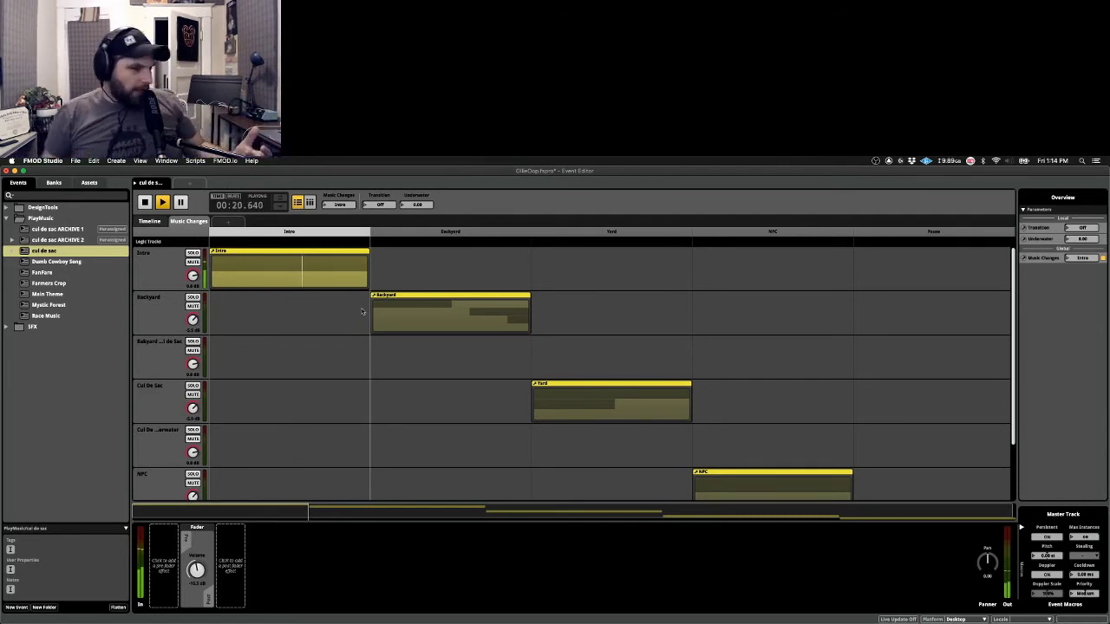
{"action": "scroll", "coordinate": [156, 445], "scroll_direction": "down", "scroll_amount": 3}
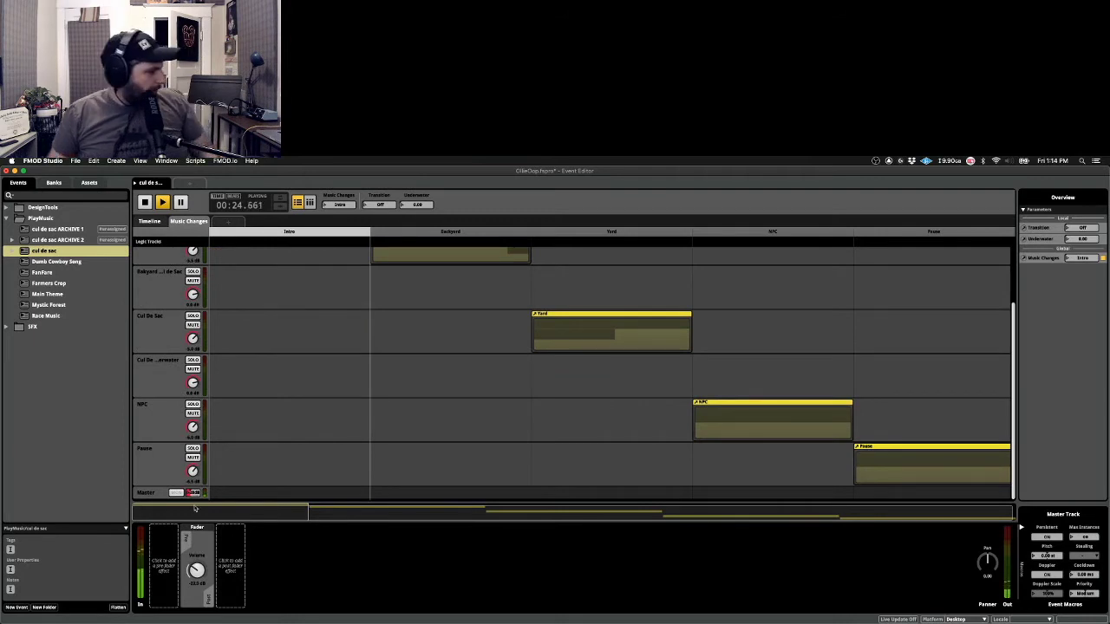
{"action": "scroll", "coordinate": [357, 390], "scroll_direction": "up", "scroll_amount": 3}
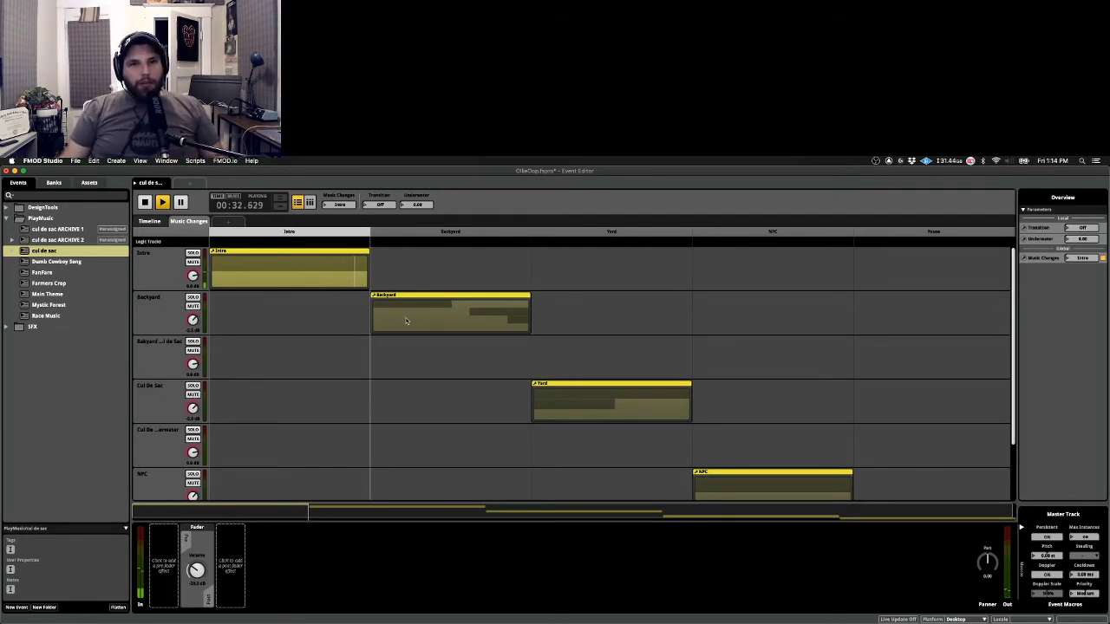
{"action": "key", "text": "space"}
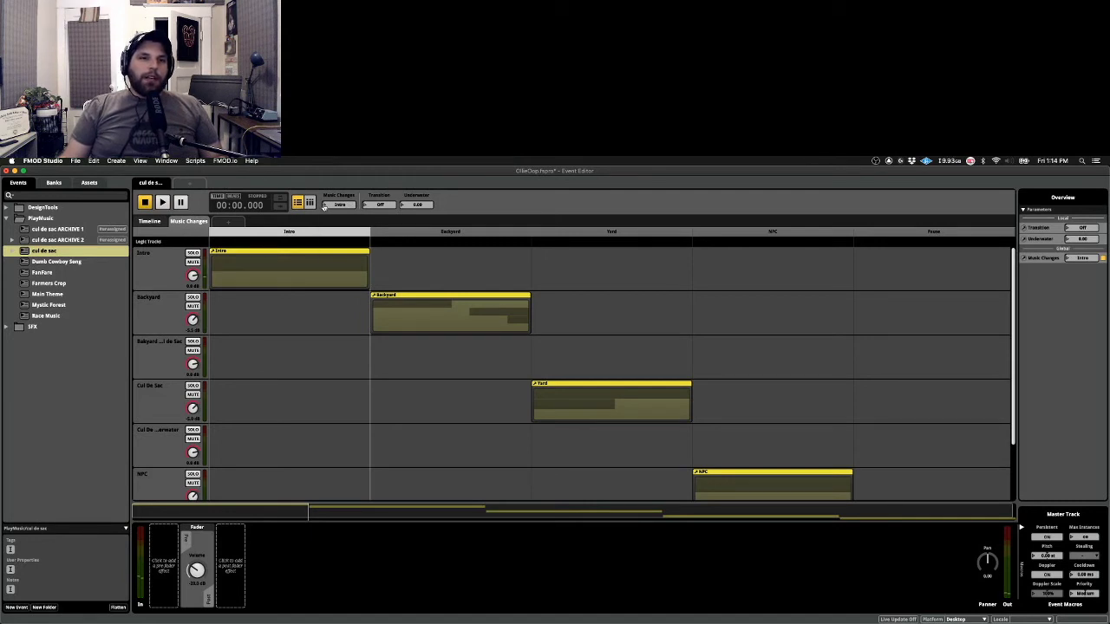
Restart the event from Intro, switch Music Changes to Backyard during playback, and stop after listening to that section
{"action": "left_click", "coordinate": [324, 206]}
{"action": "left_click", "coordinate": [269, 225]}
{"action": "key", "text": "space"}
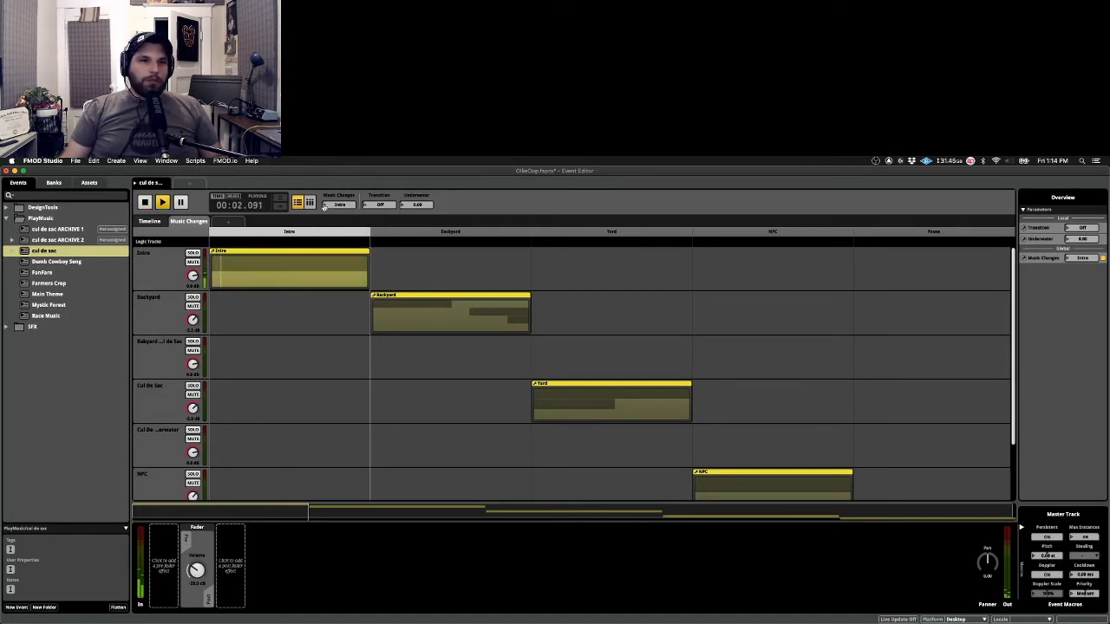
{"action": "left_click", "coordinate": [325, 206]}
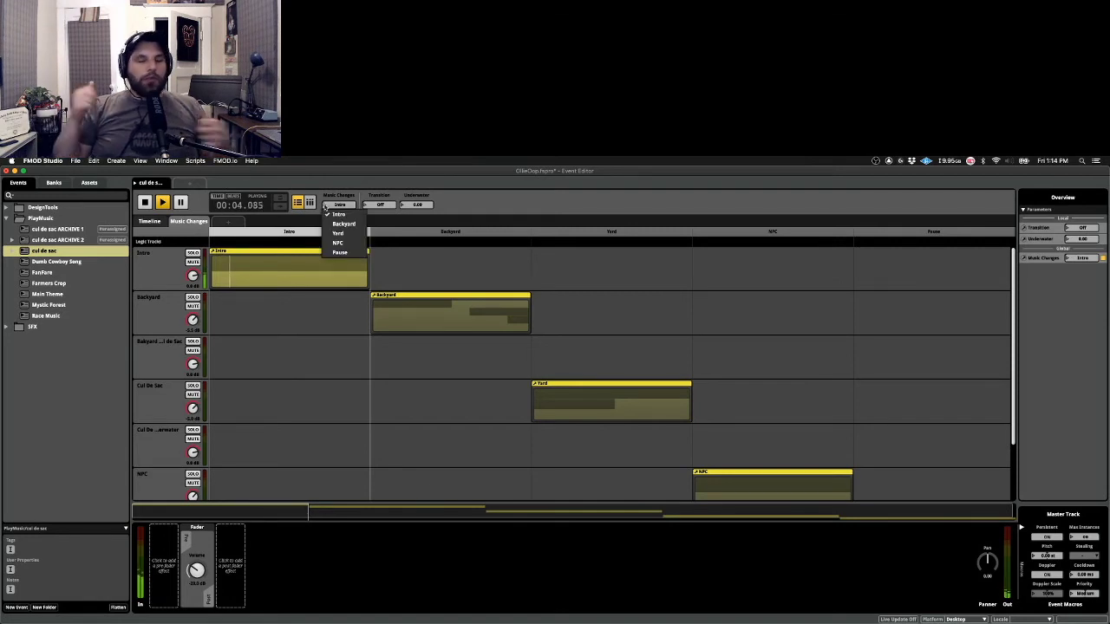
{"action": "left_click", "coordinate": [342, 223]}
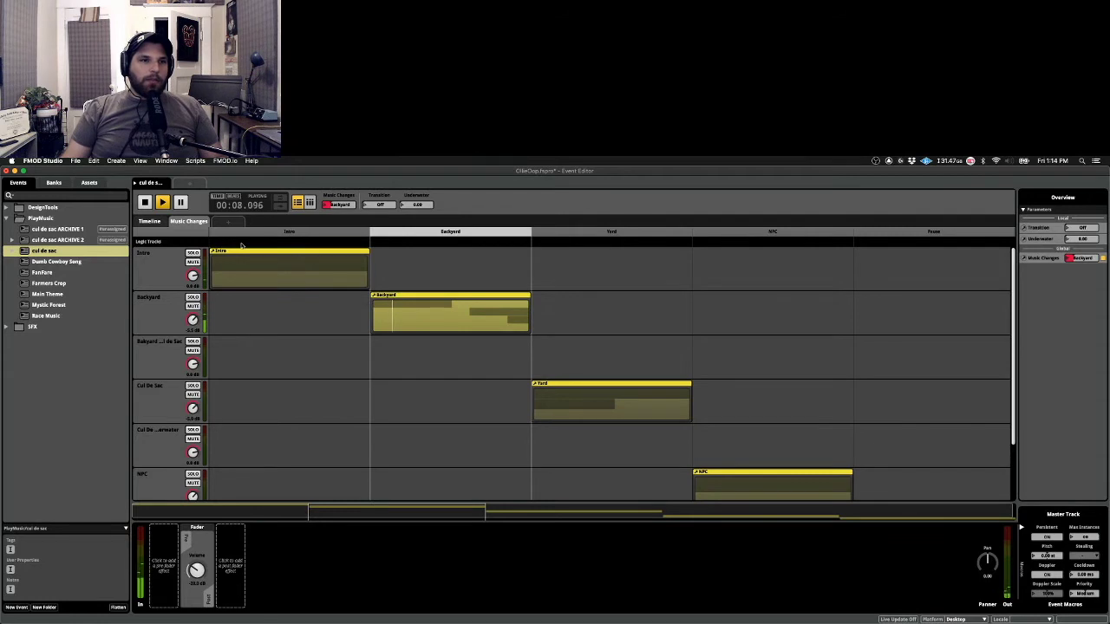
{"action": "scroll", "coordinate": [272, 485], "scroll_direction": "down", "scroll_amount": 3}
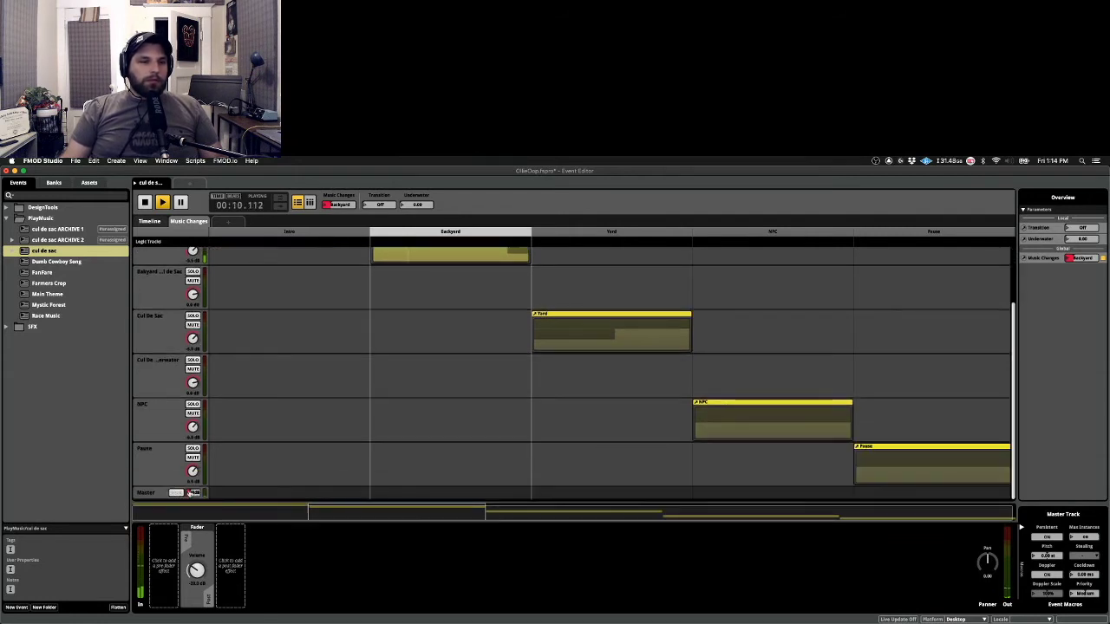
{"action": "scroll", "coordinate": [347, 394], "scroll_direction": "up", "scroll_amount": 3}
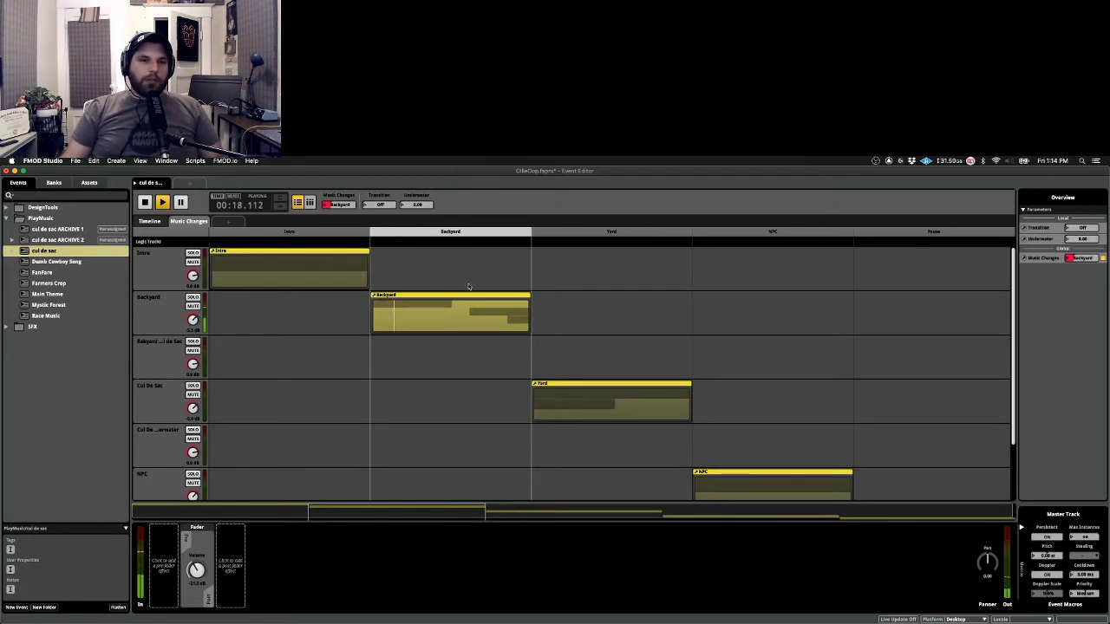
{"action": "key", "text": "space"}
Open the settings of the Music Changes parameter for editing
{"action": "left_click", "coordinate": [337, 197]}
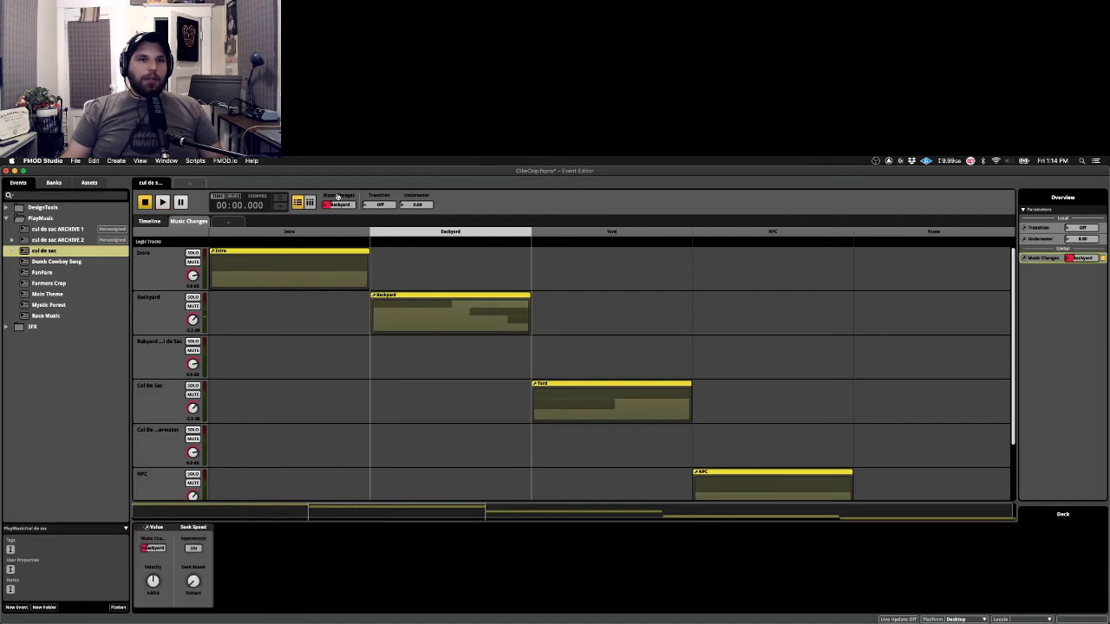
{"action": "right_click", "coordinate": [337, 197]}
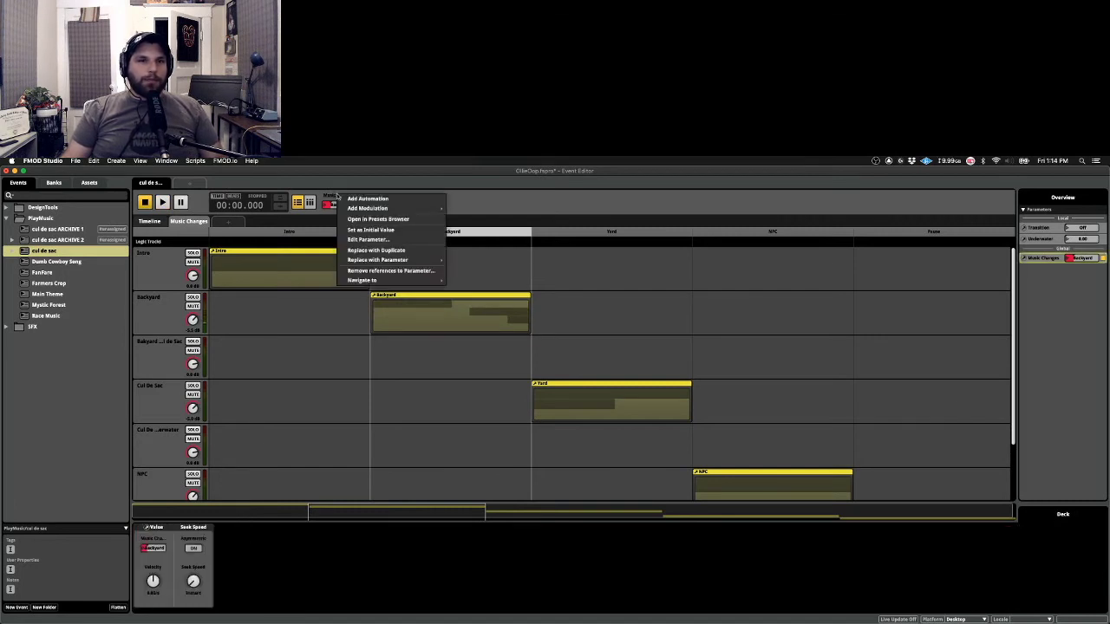
{"action": "left_click", "coordinate": [388, 239]}
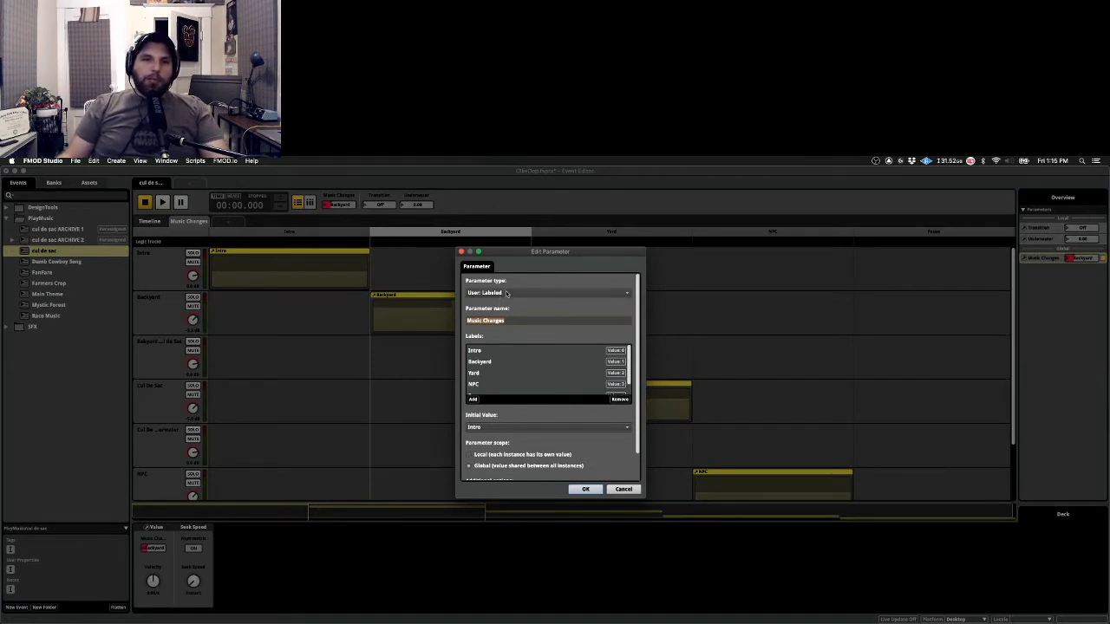
Review the Music Changes parameter's labels, initial value, scope and additional options, and accept the settings
{"action": "scroll", "coordinate": [514, 322], "scroll_direction": "down", "scroll_amount": 1}
{"action": "scroll", "coordinate": [514, 323], "scroll_direction": "up", "scroll_amount": 1}
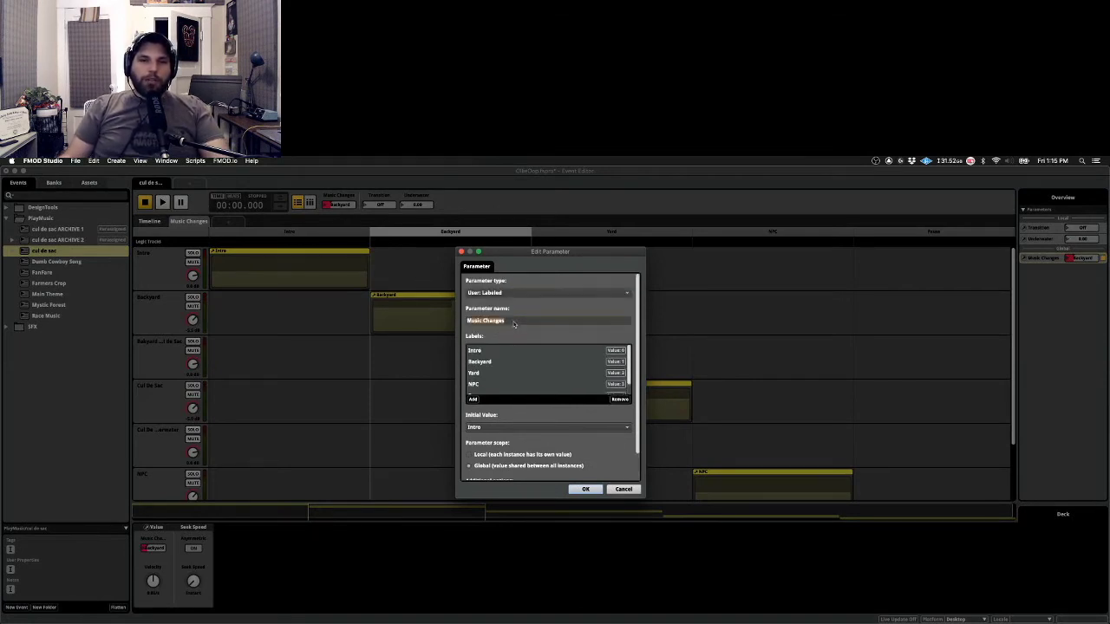
{"action": "scroll", "coordinate": [498, 371], "scroll_direction": "down", "scroll_amount": 1}
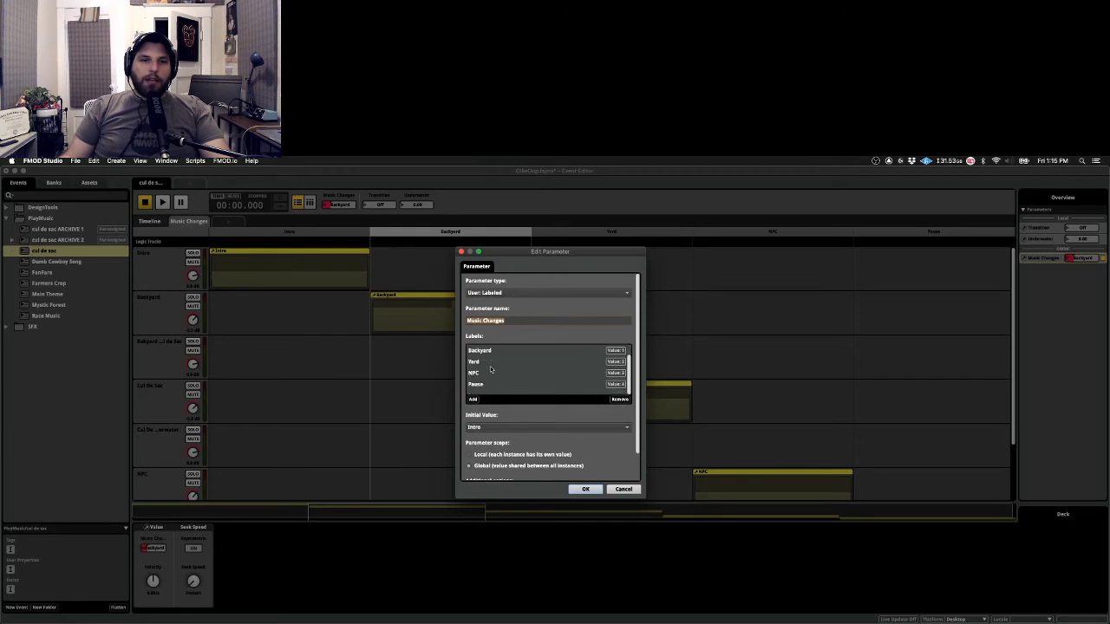
{"action": "scroll", "coordinate": [487, 372], "scroll_direction": "down", "scroll_amount": 1}
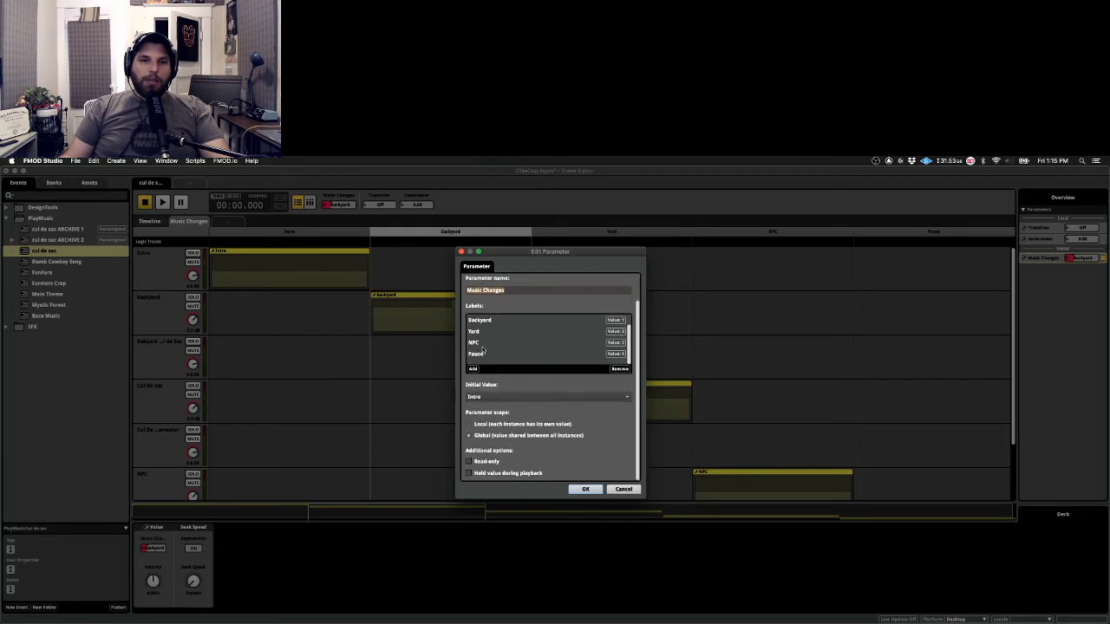
{"action": "left_click", "coordinate": [585, 489]}
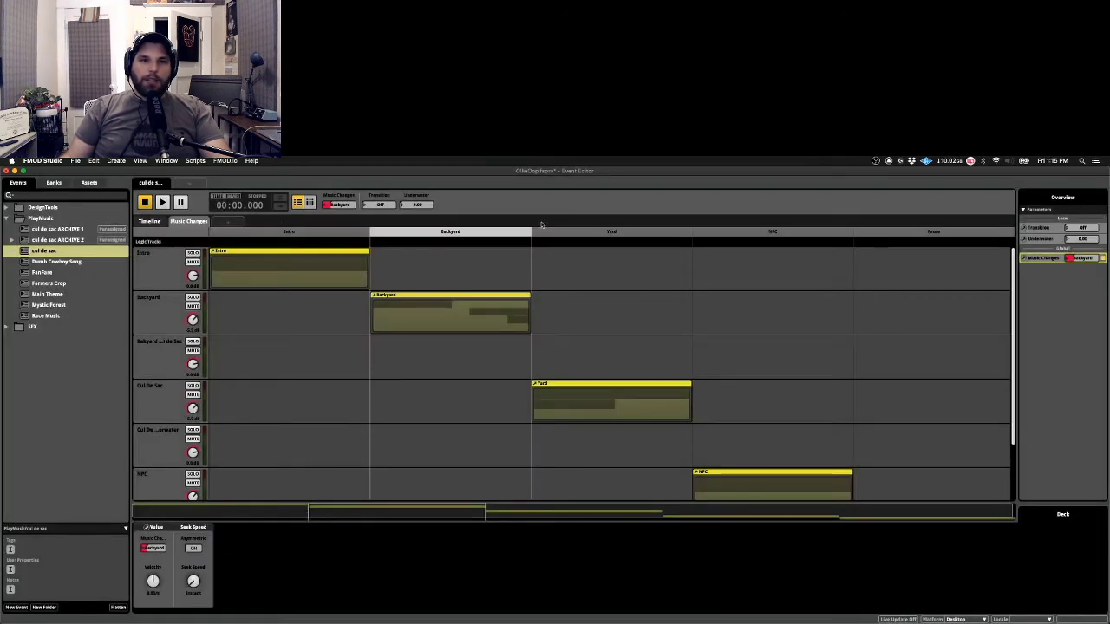
Look over the Music Changes sheet's tracks and the nested Backyard, NPC, Pause and Yard events, returning to the collapsed cul de sac event
{"action": "scroll", "coordinate": [622, 421], "scroll_direction": "down", "scroll_amount": 2}
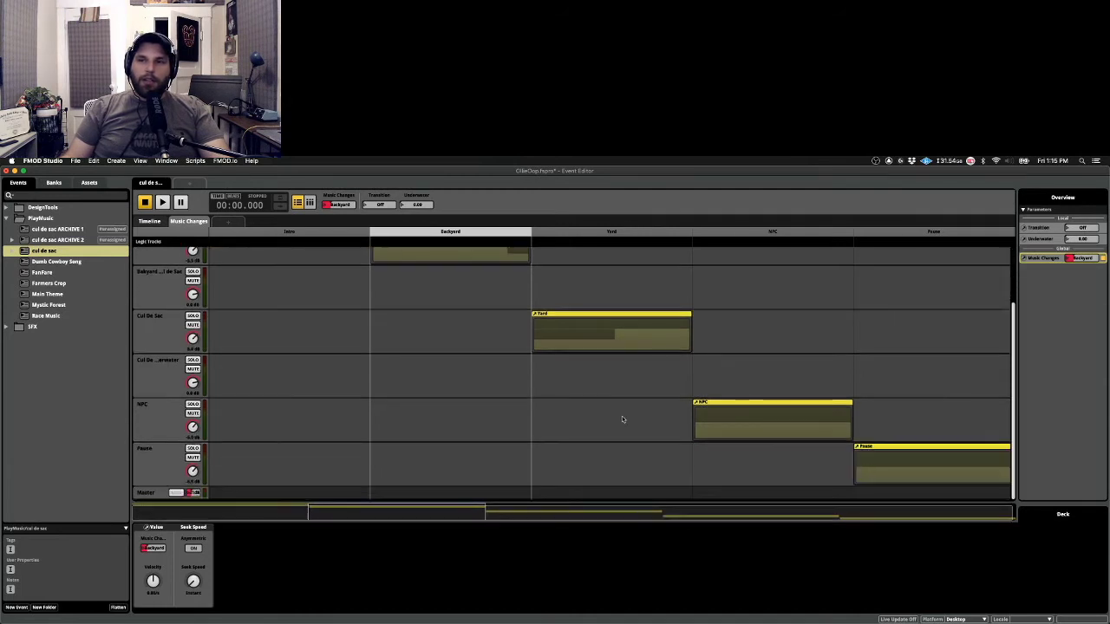
{"action": "scroll", "coordinate": [621, 422], "scroll_direction": "up", "scroll_amount": 2}
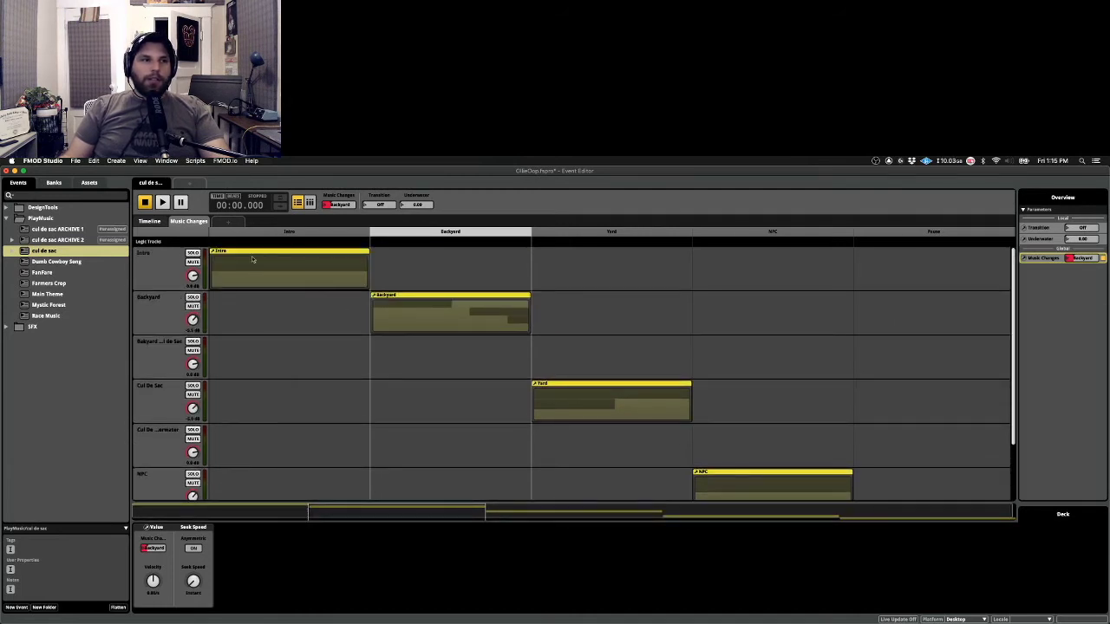
{"action": "left_click", "coordinate": [12, 252]}
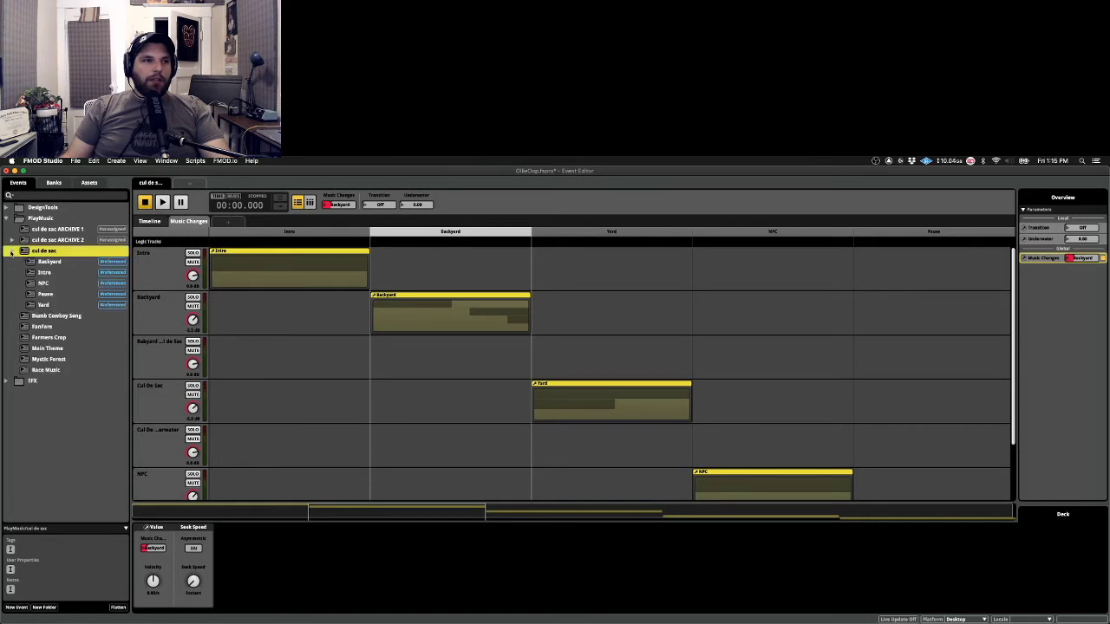
{"action": "left_click", "coordinate": [49, 262]}
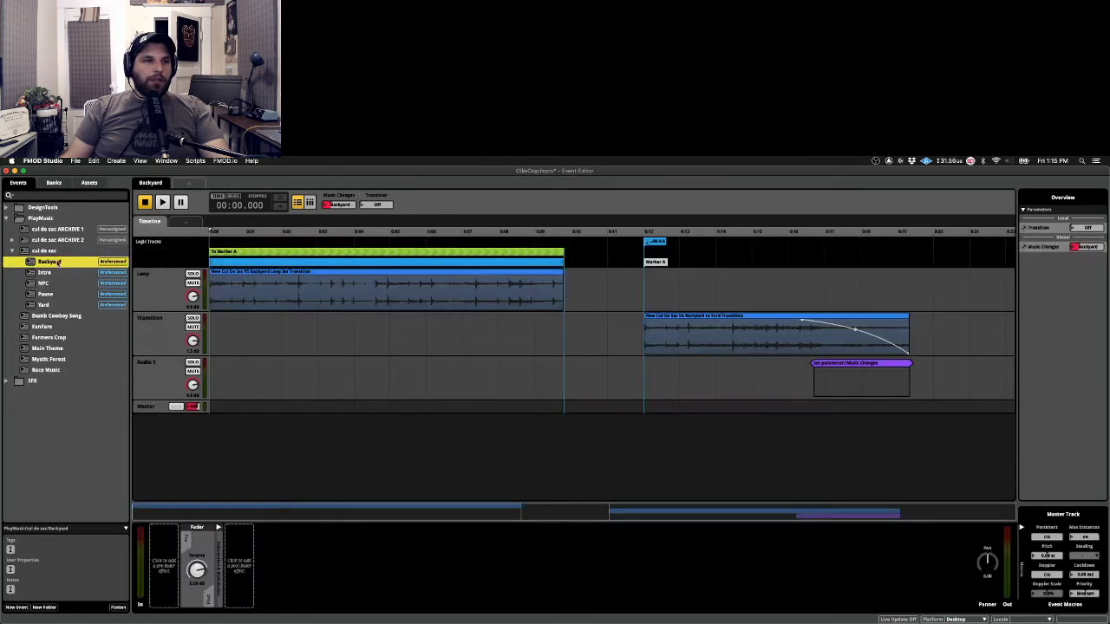
{"action": "left_click", "coordinate": [57, 284]}
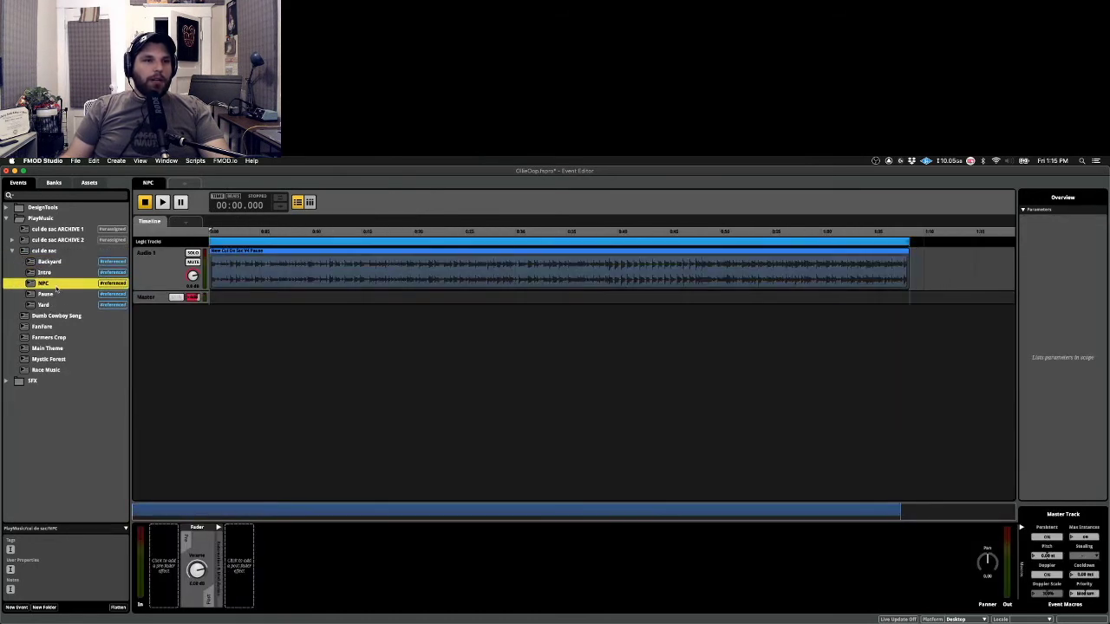
{"action": "left_click", "coordinate": [55, 296]}
{"action": "left_click", "coordinate": [54, 305]}
{"action": "left_click", "coordinate": [43, 251]}
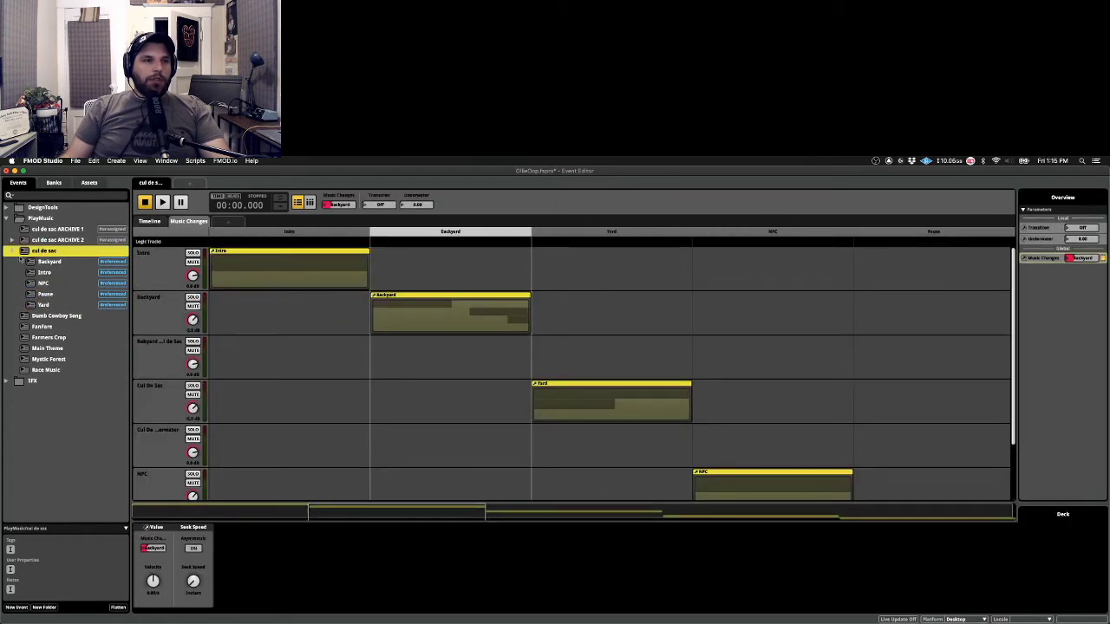
{"action": "left_click", "coordinate": [13, 252]}
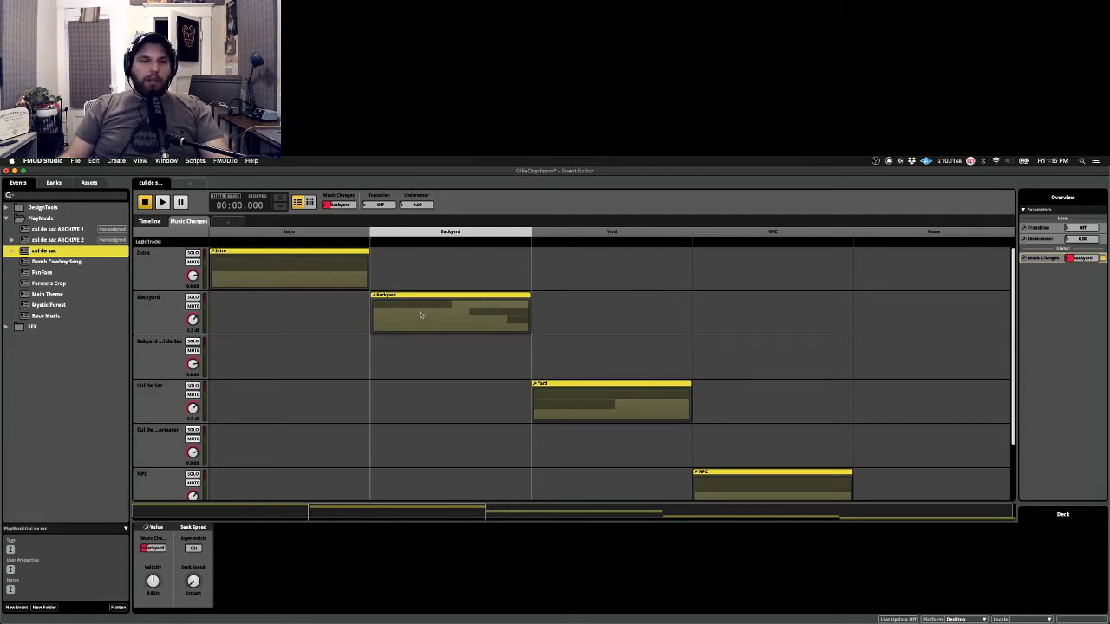
Compare cul de sac ARCHIVE 2 with the current cul de sac event, list its nested events, and inspect the Backyard event instrument
{"action": "left_click", "coordinate": [52, 241]}
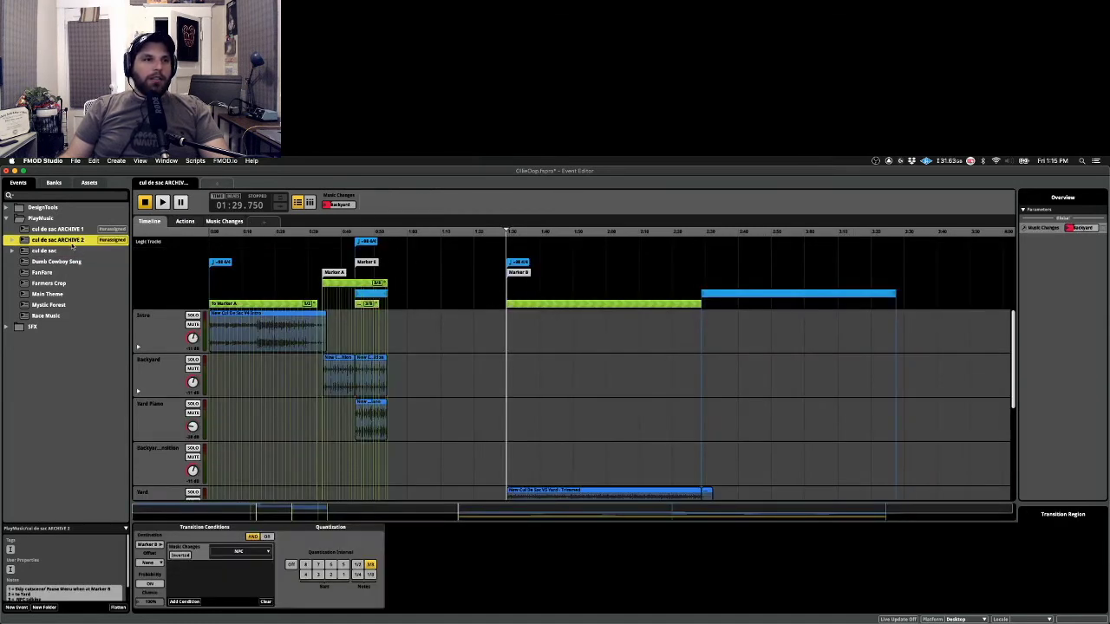
{"action": "left_click", "coordinate": [66, 251]}
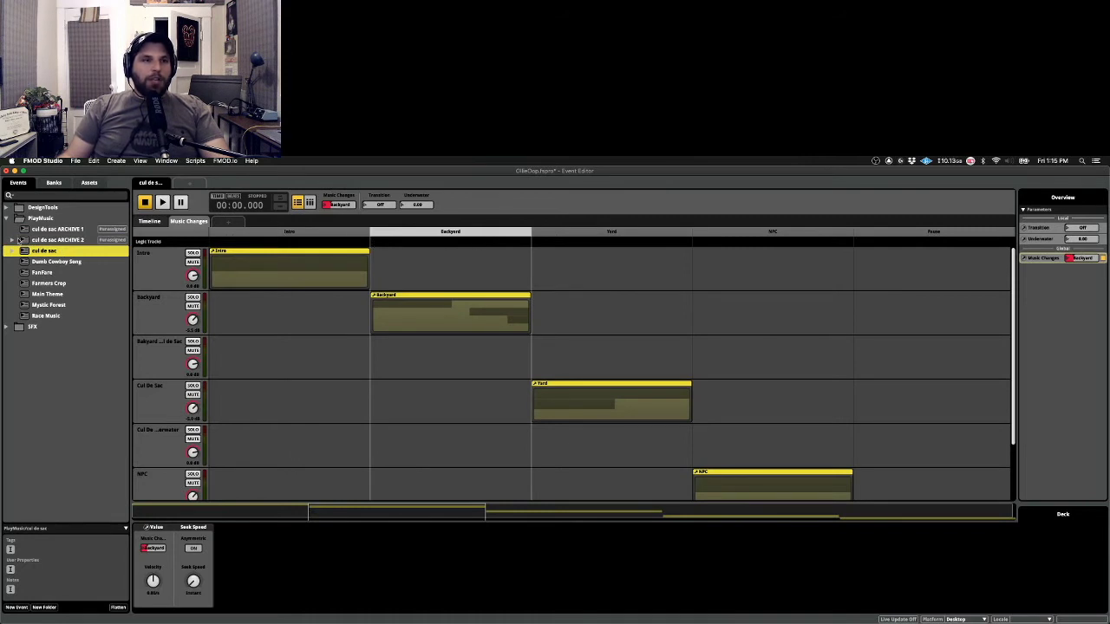
{"action": "left_click", "coordinate": [10, 251]}
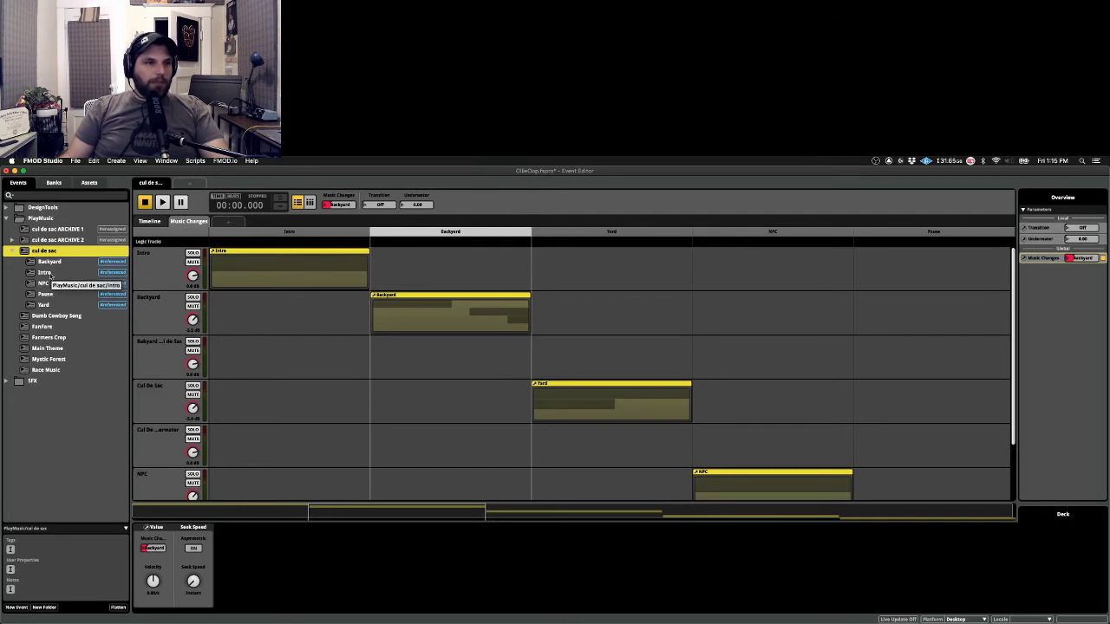
{"action": "left_click", "coordinate": [466, 316]}
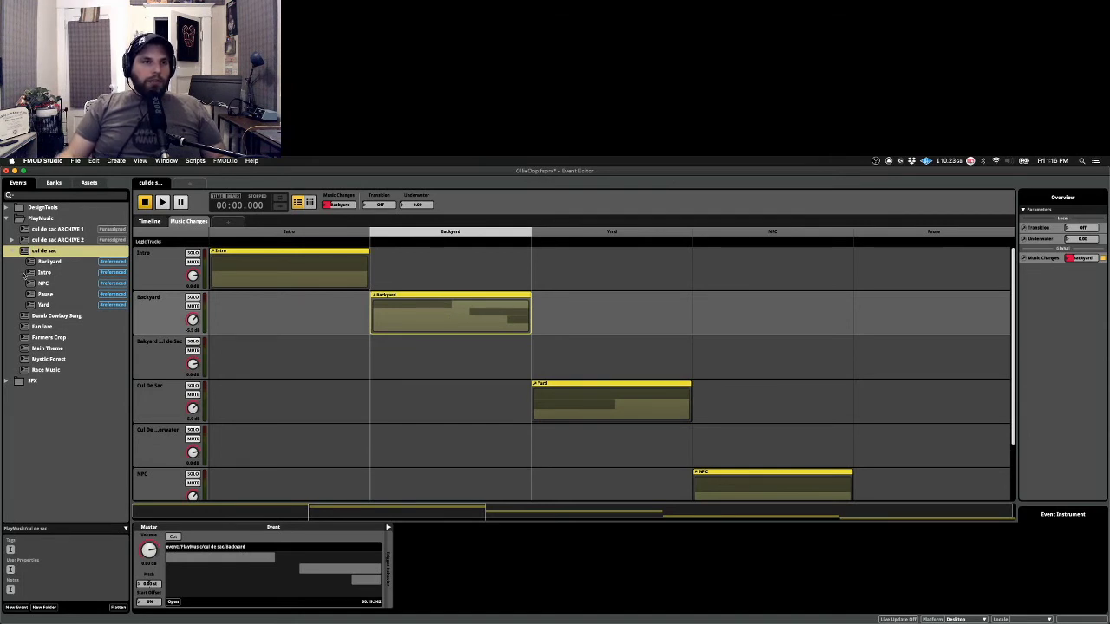
Play the nested Backyard event's loop and switch Transition to On during playback to hear the transition section
{"action": "left_click", "coordinate": [52, 263]}
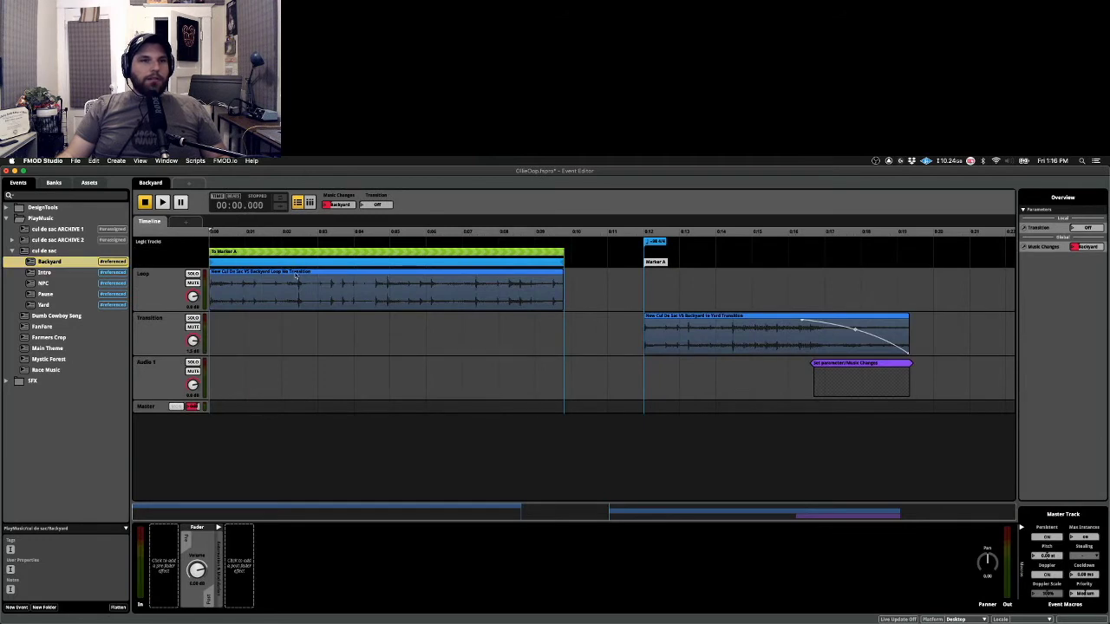
{"action": "key", "text": "space"}
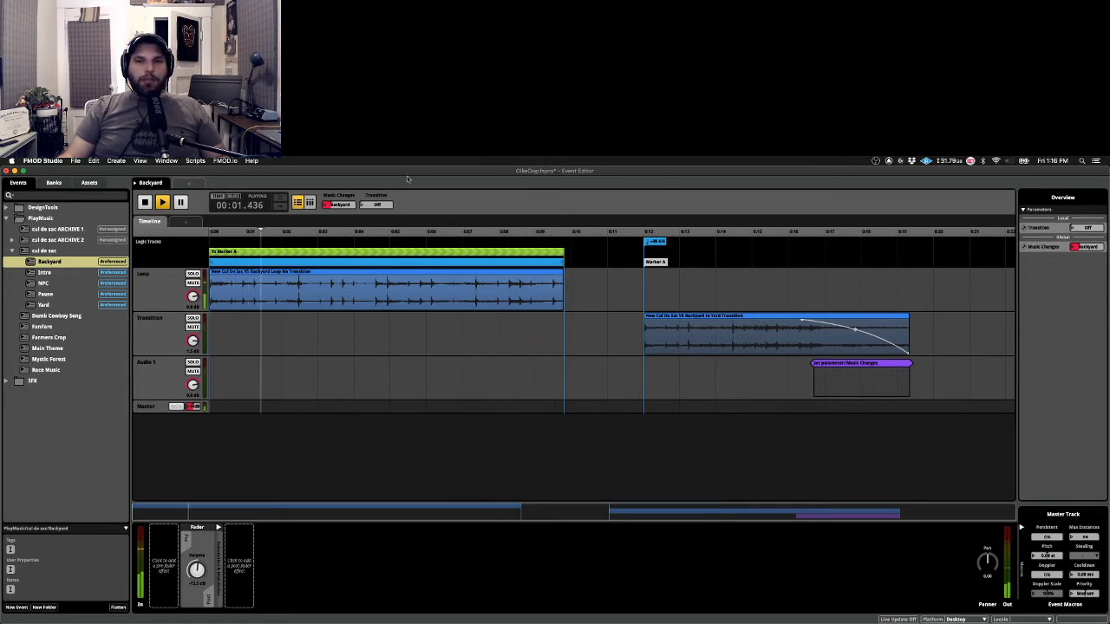
{"action": "left_click", "coordinate": [365, 207]}
{"action": "left_click", "coordinate": [366, 214]}
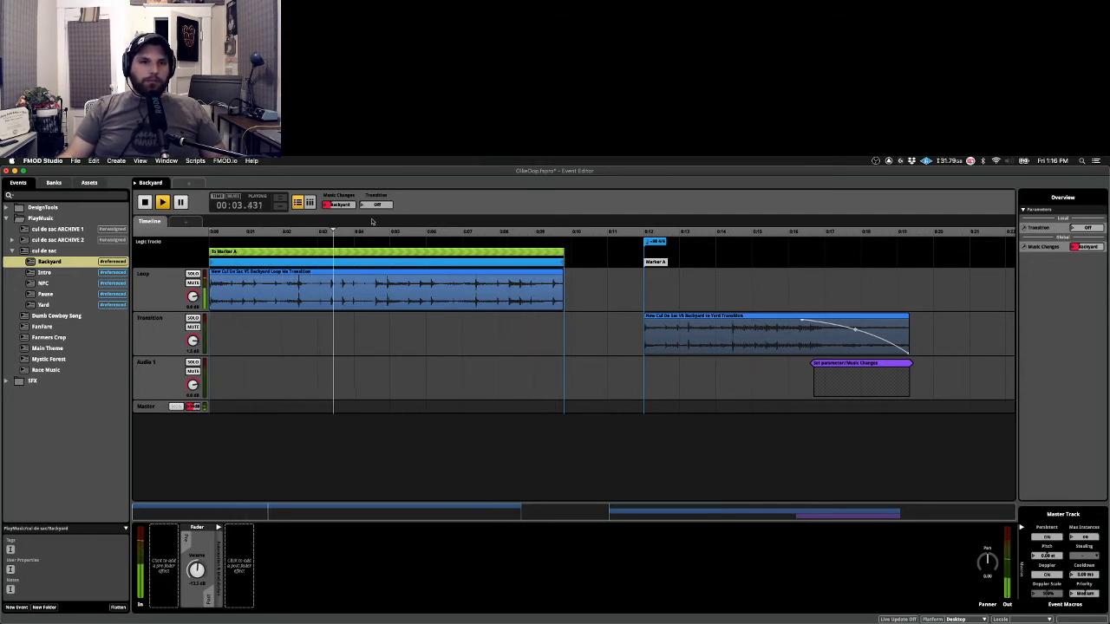
{"action": "left_click", "coordinate": [375, 206]}
{"action": "left_click", "coordinate": [373, 224]}
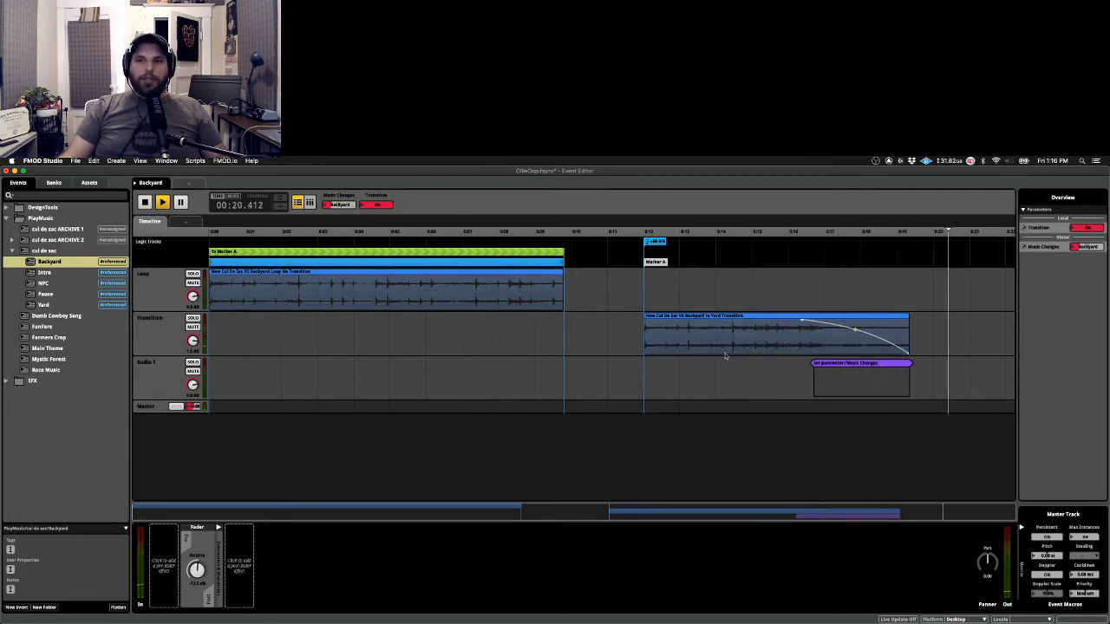
Set the Backyard event's Transition parameter back to Off and close the program version window
{"action": "left_click", "coordinate": [378, 204]}
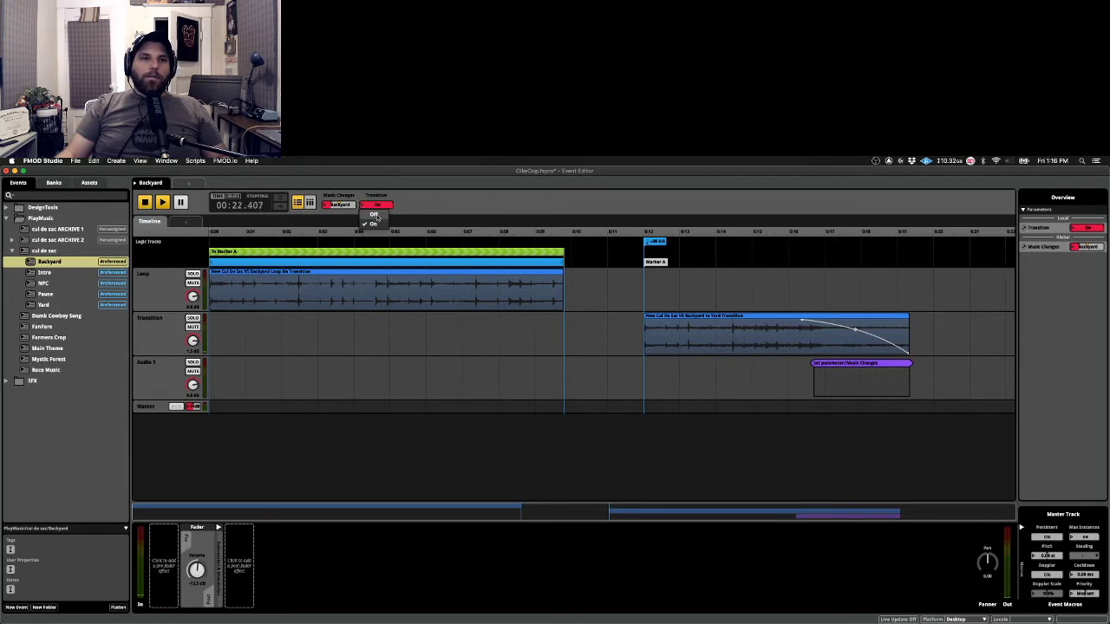
{"action": "left_click", "coordinate": [378, 218]}
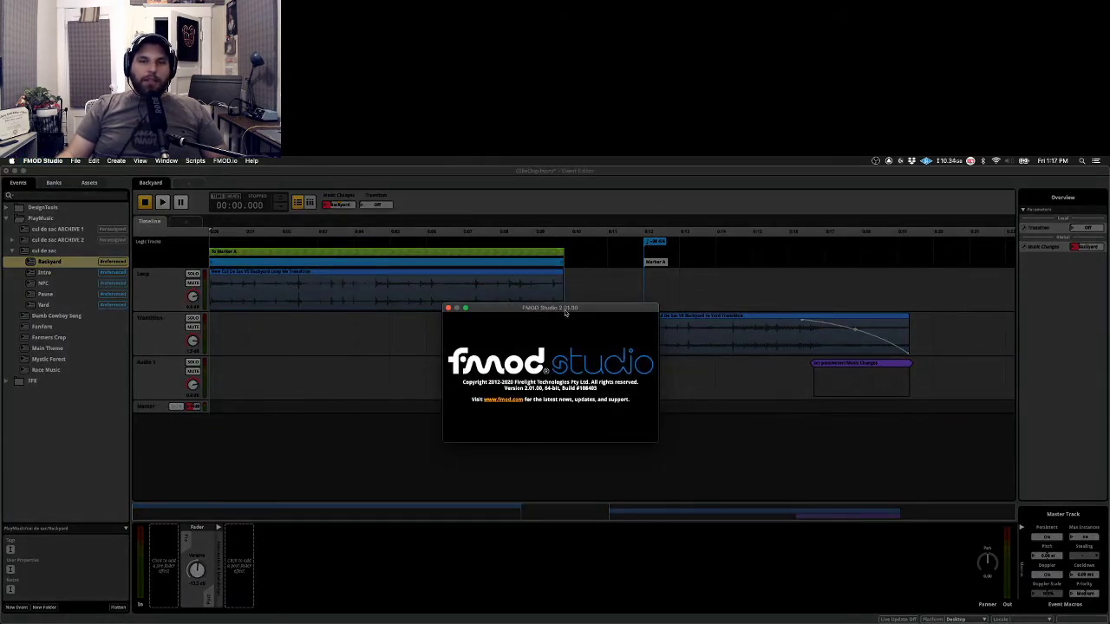
{"action": "left_click", "coordinate": [448, 309]}
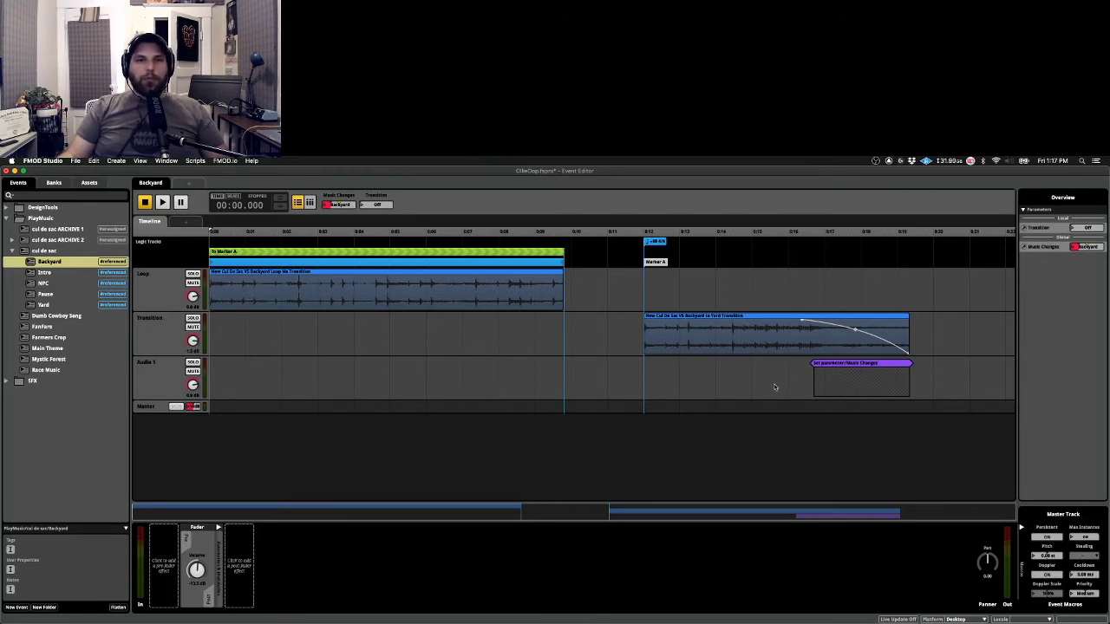
Select the Backyard event's Music Changes parameter and compare that event's timeline with the parent cul de sac event's parameter sheet
{"action": "left_click", "coordinate": [354, 197]}
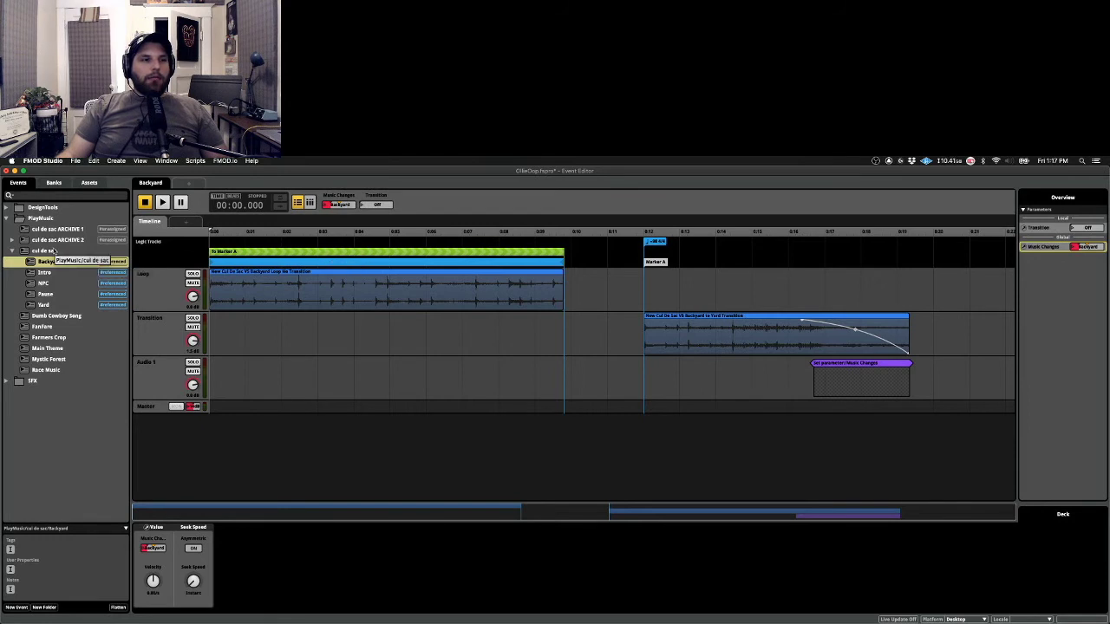
{"action": "left_click", "coordinate": [52, 250]}
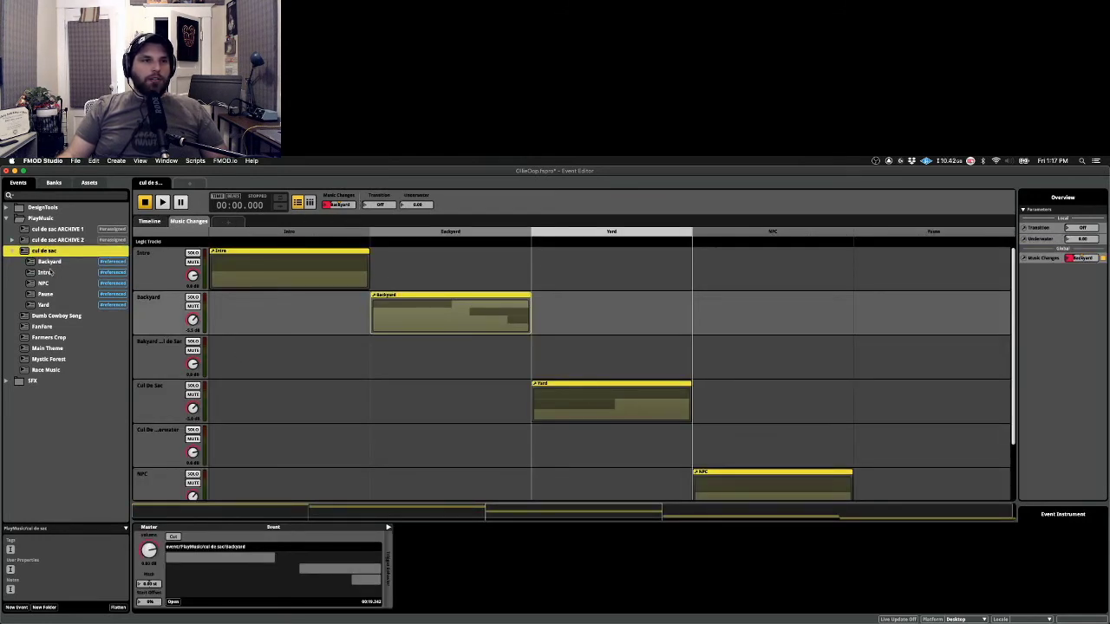
{"action": "left_click", "coordinate": [52, 262]}
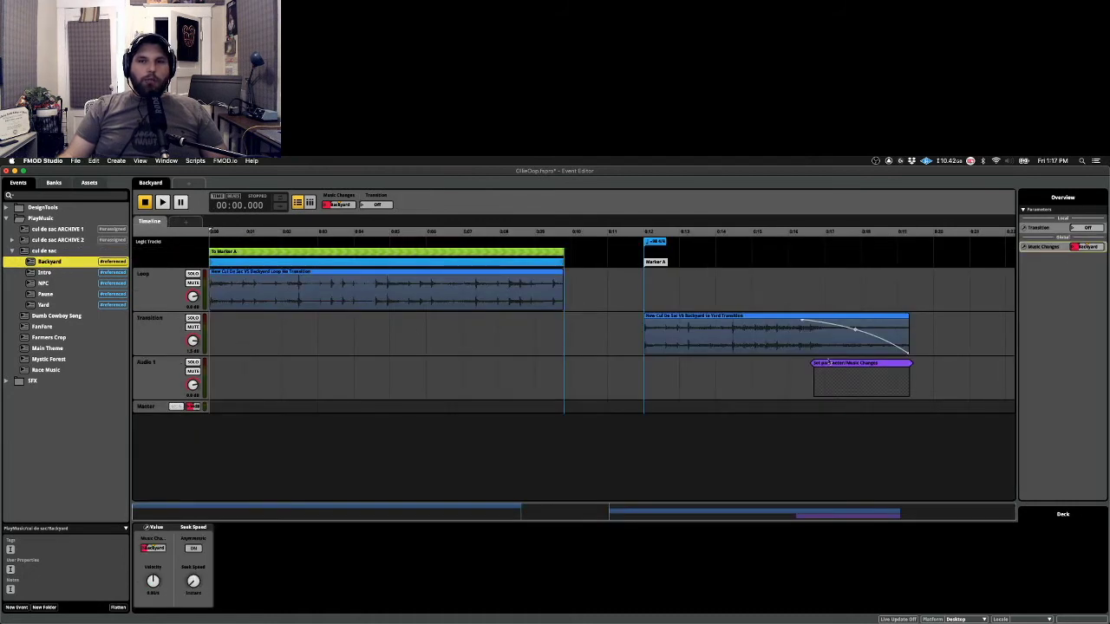
{"action": "left_click", "coordinate": [44, 251]}
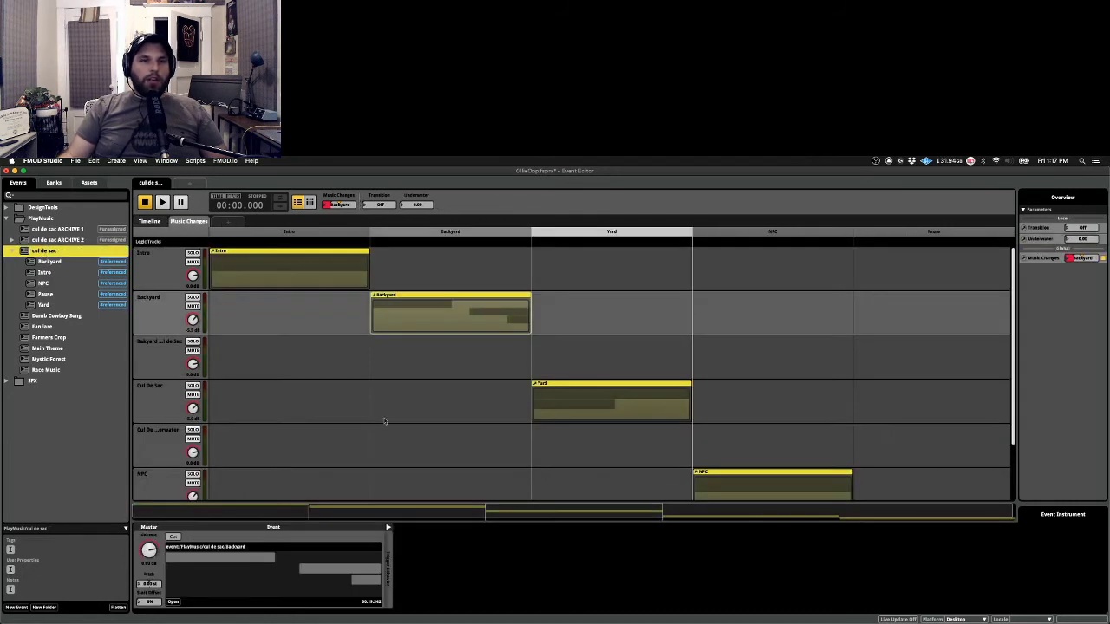
{"action": "left_click", "coordinate": [61, 262]}
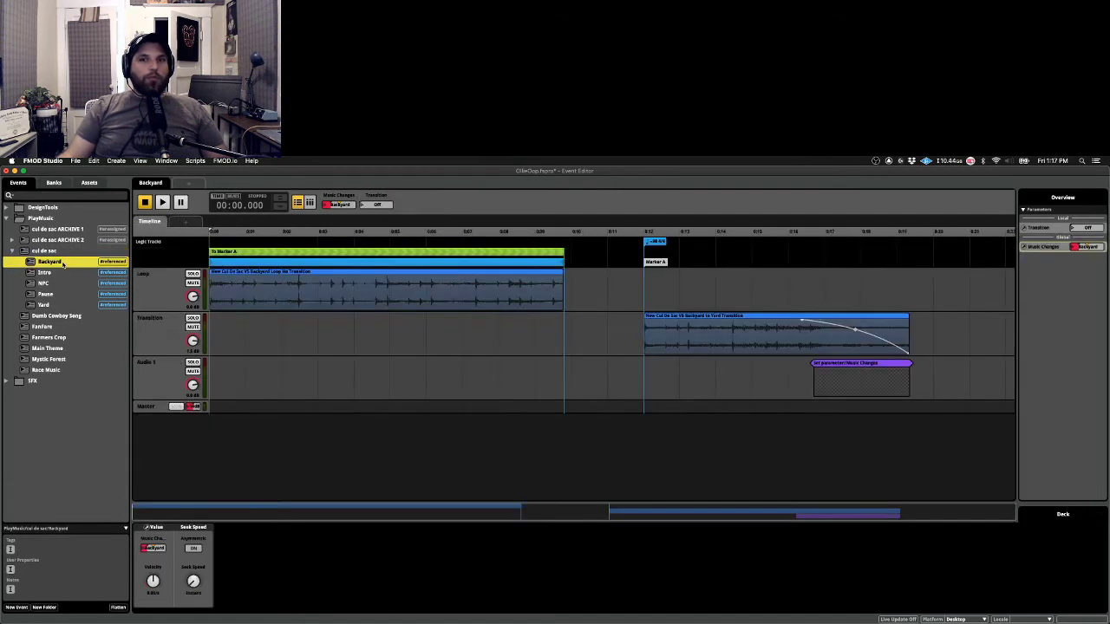
Play the Backyard event from Marker A through the transition and the Music Changes command, and stop playback
{"action": "left_click", "coordinate": [647, 232]}
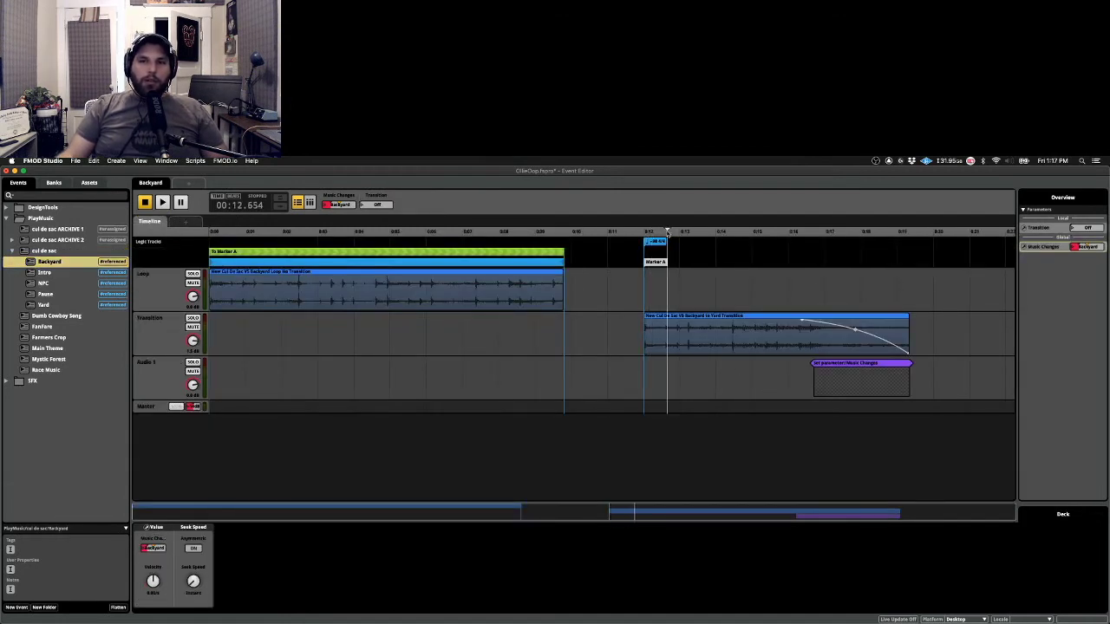
{"action": "key", "text": "space"}
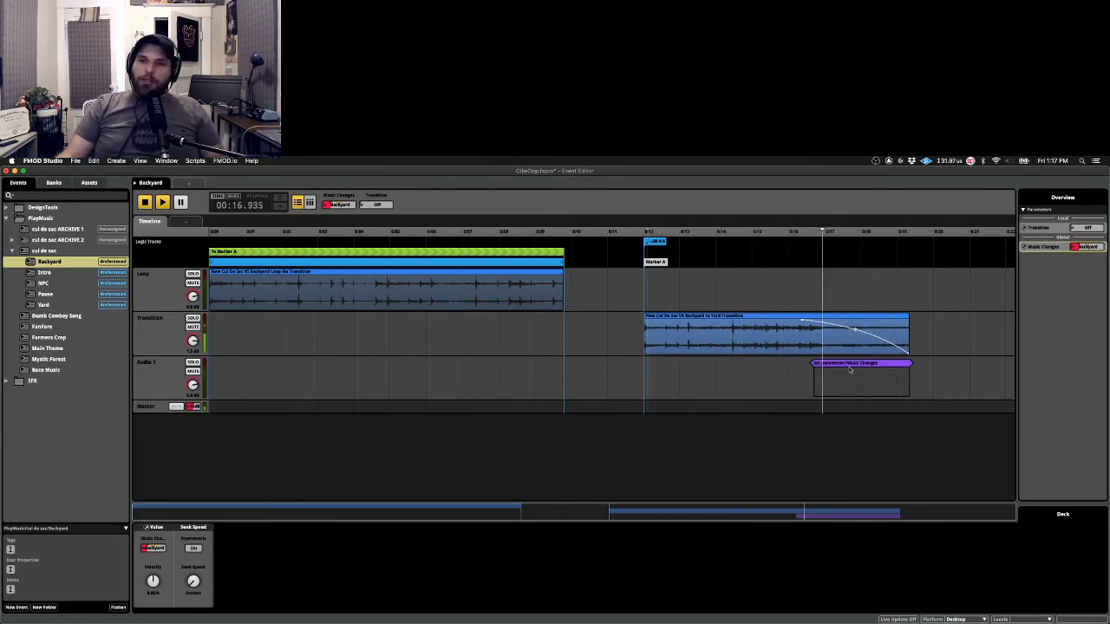
{"action": "key", "text": "space"}
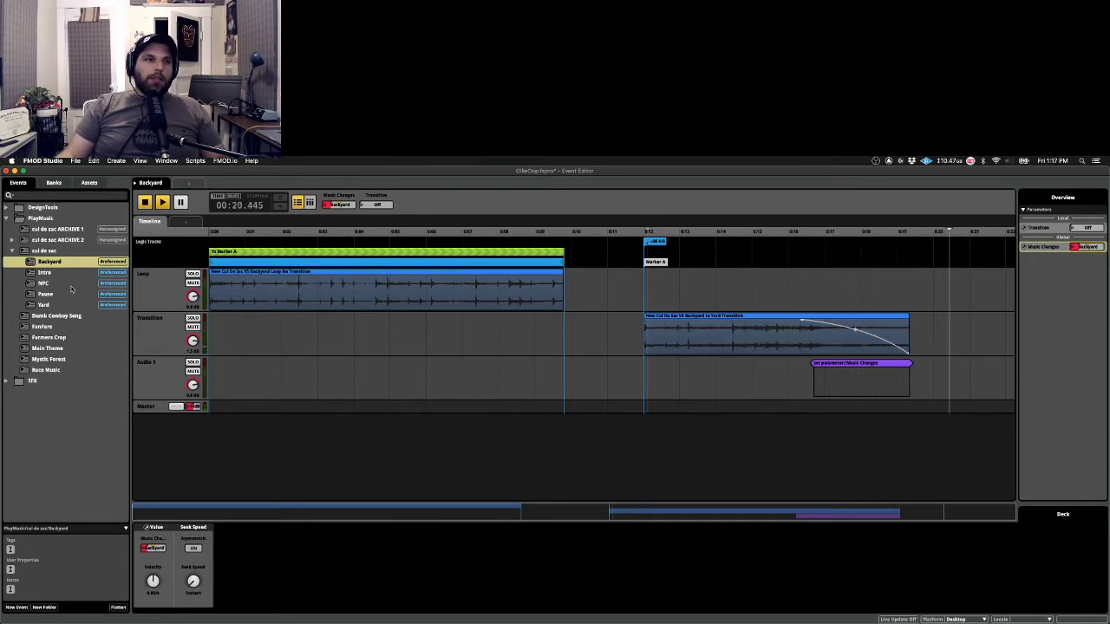
Set Music Changes to Backyard on the cul de sac event's parameter sheet and reopen the nested Backyard event
{"action": "left_click", "coordinate": [43, 250]}
{"action": "left_click", "coordinate": [441, 229]}
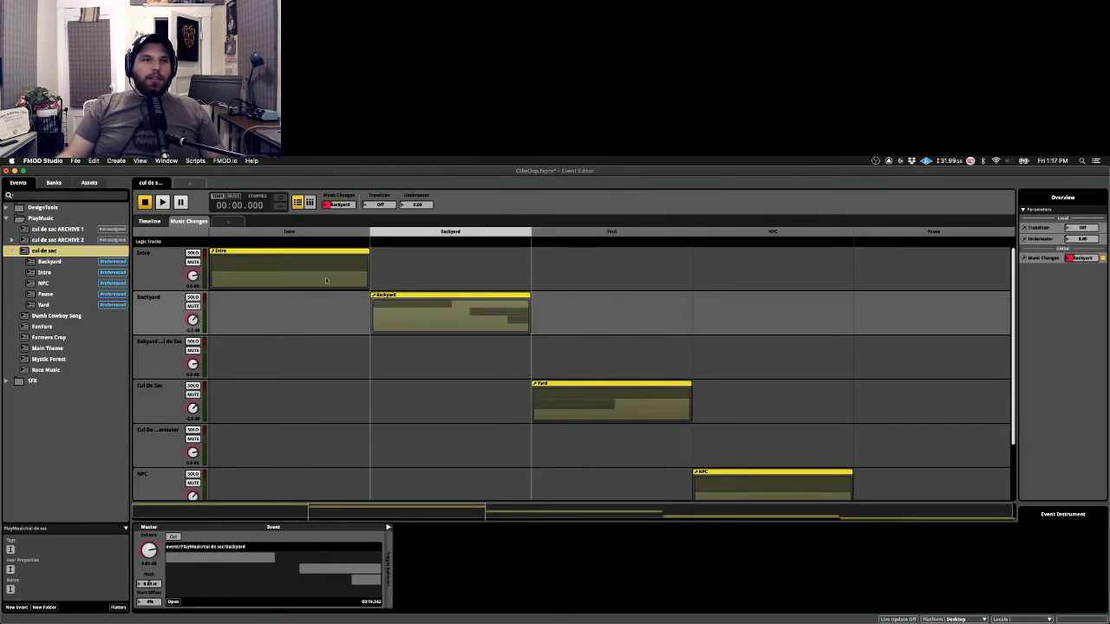
{"action": "double_click", "coordinate": [49, 264]}
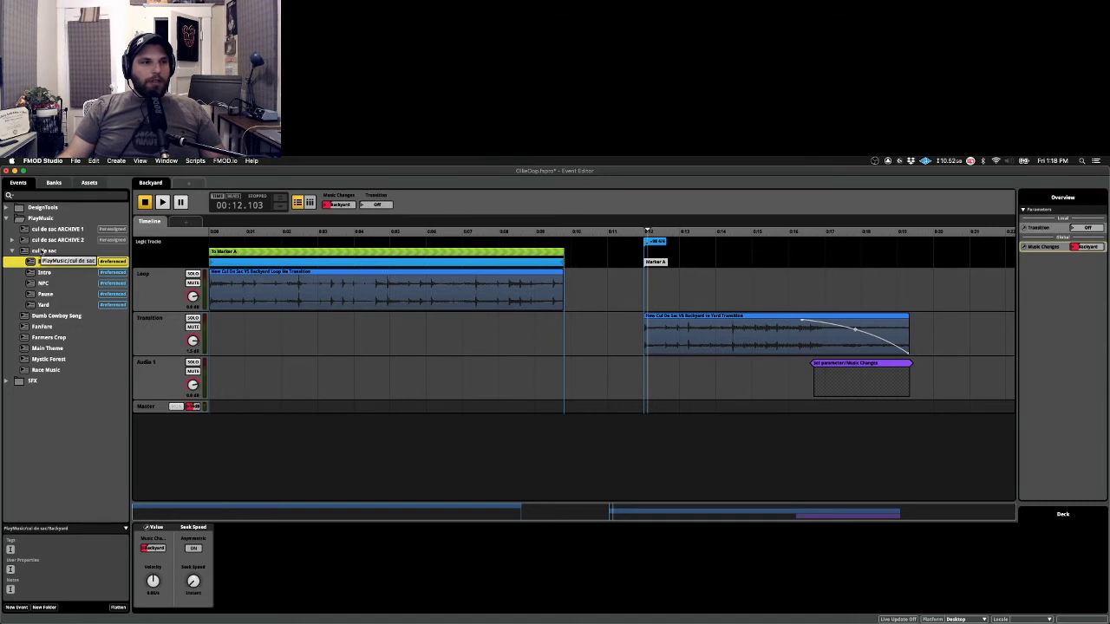
Play the cul de sac event from its Backyard section and compare its tracks with the nested Backyard event
{"action": "left_click", "coordinate": [38, 250]}
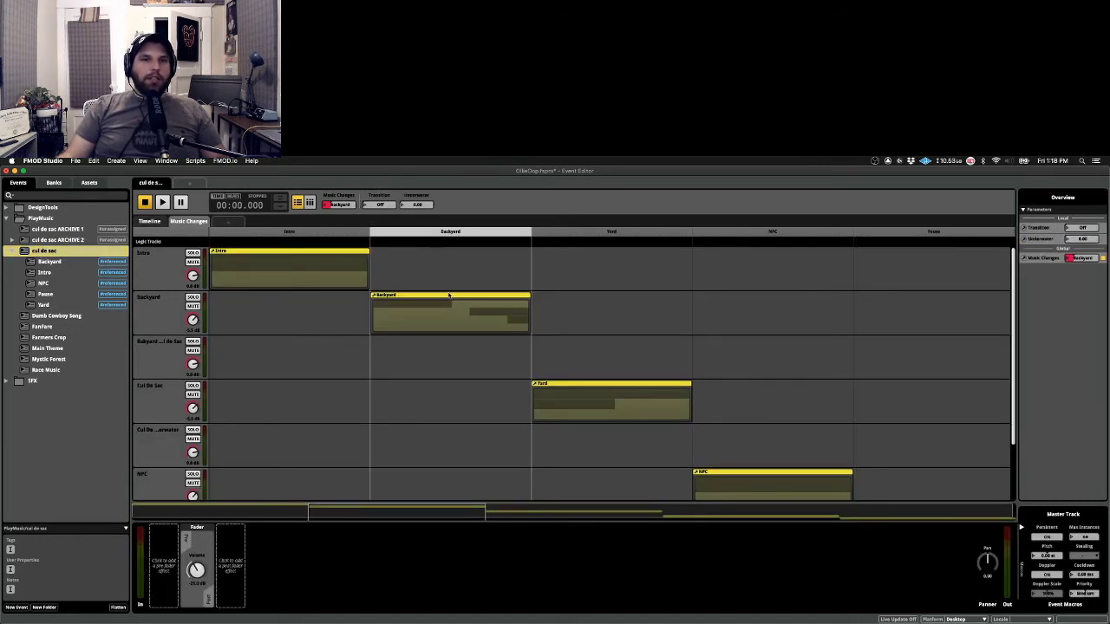
{"action": "key", "text": "space"}
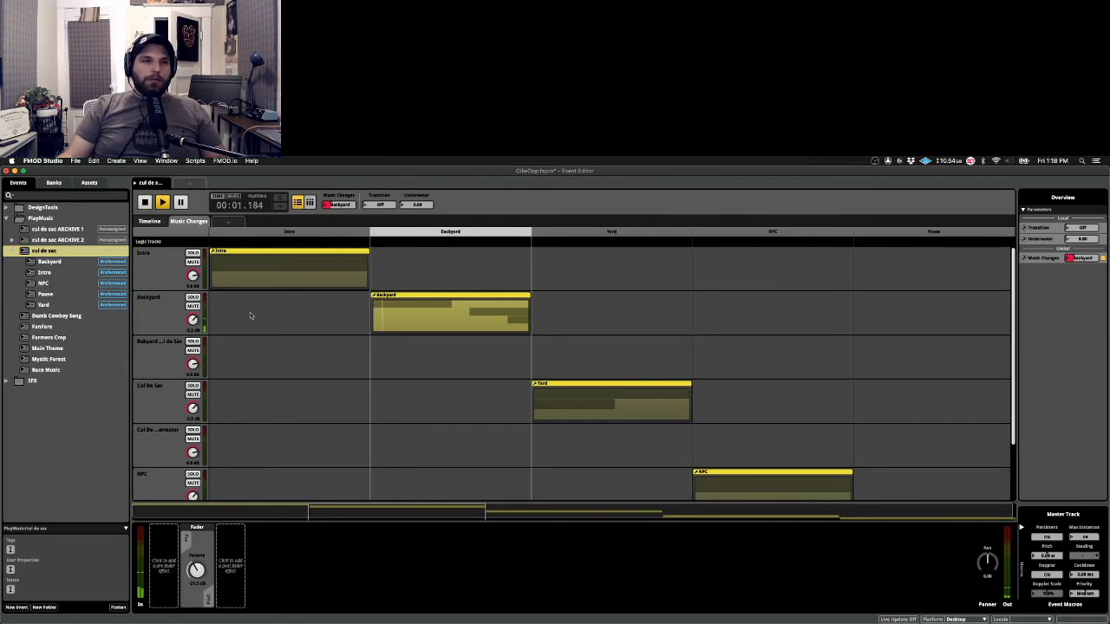
{"action": "scroll", "coordinate": [250, 313], "scroll_direction": "down", "scroll_amount": 3}
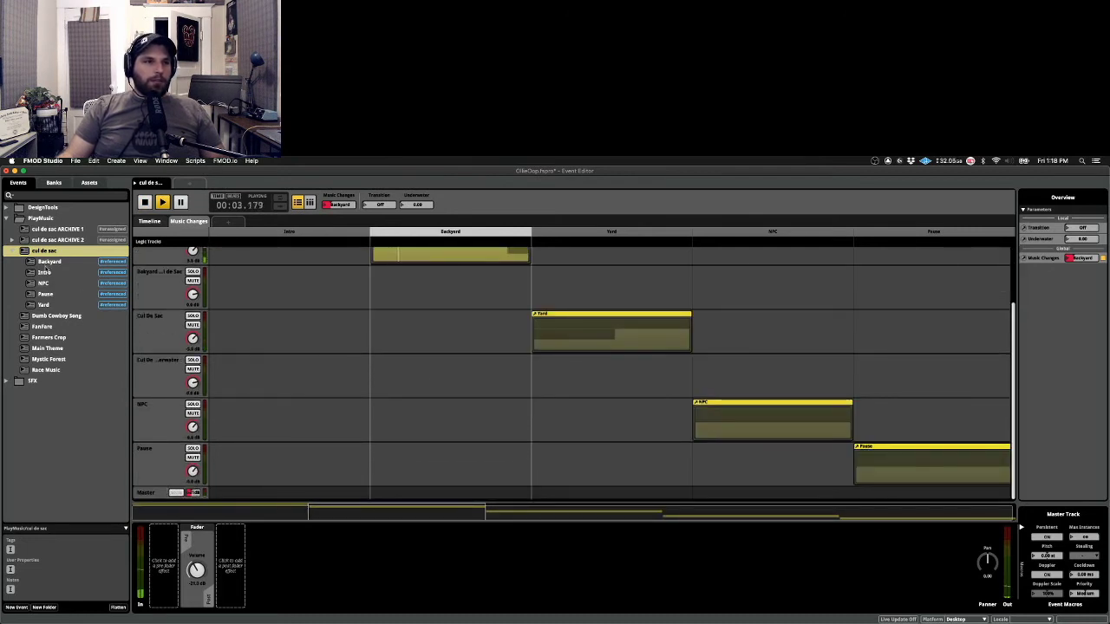
{"action": "left_click", "coordinate": [49, 261]}
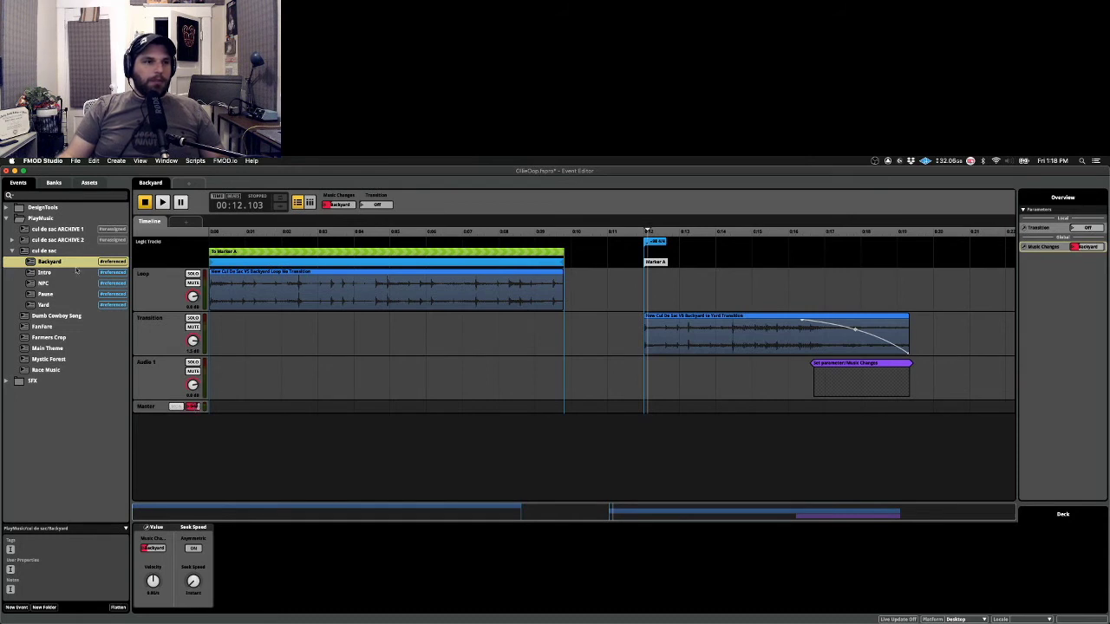
Play the cul de sac event and set its Transition parameter to On to move the music from Backyard to Yard
{"action": "key", "text": "Up"}
{"action": "key", "text": "space"}
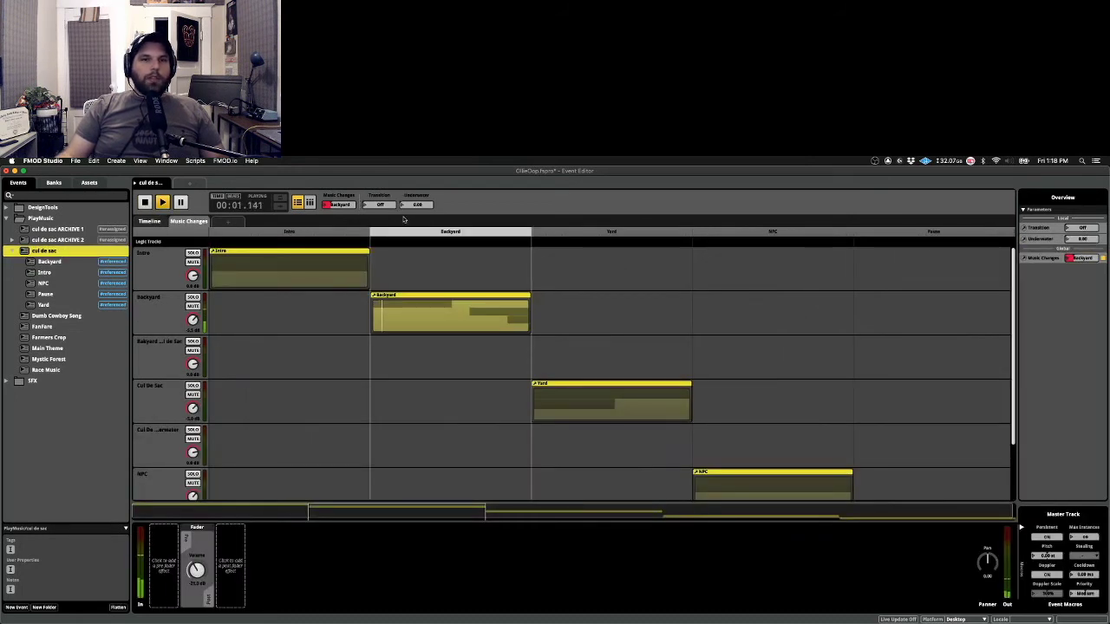
{"action": "left_click", "coordinate": [364, 207]}
{"action": "left_click", "coordinate": [376, 224]}
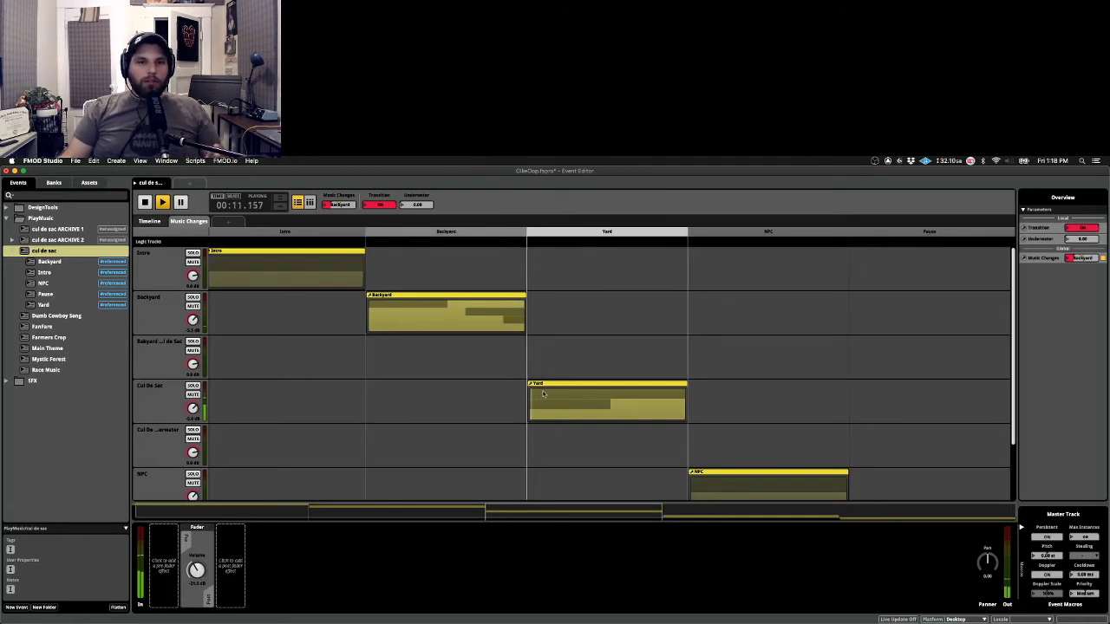
{"action": "scroll", "coordinate": [532, 394], "scroll_direction": "down", "scroll_amount": 2}
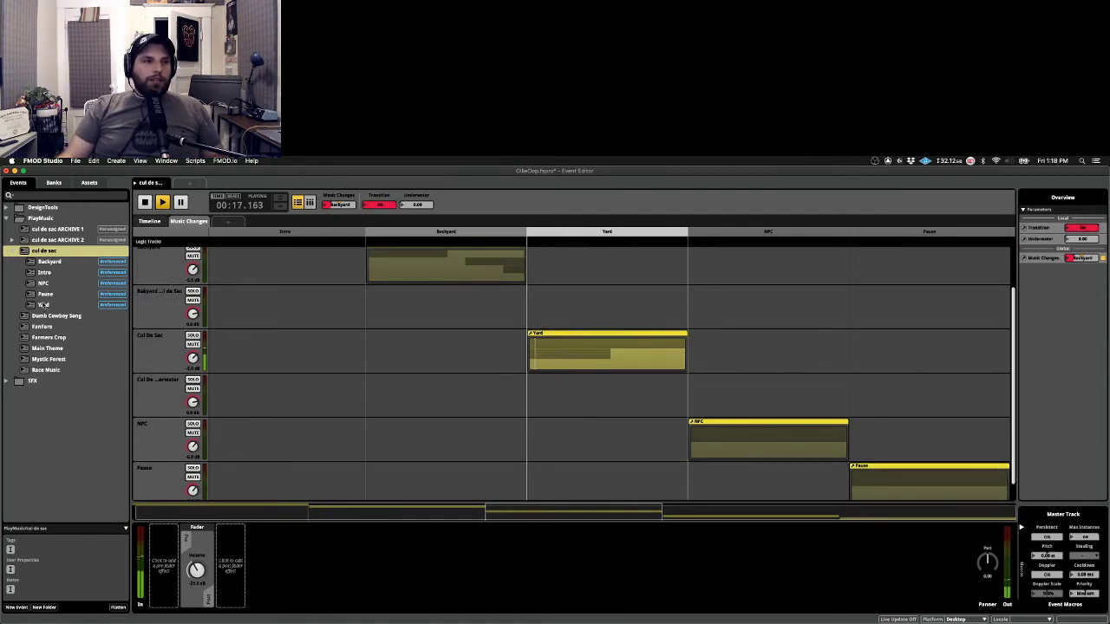
Open the nested Yard event, select its Underwater track and play the timeline
{"action": "left_click_drag", "start_coordinate": [43, 306], "coordinate": [45, 307]}
{"action": "left_click", "coordinate": [43, 306]}
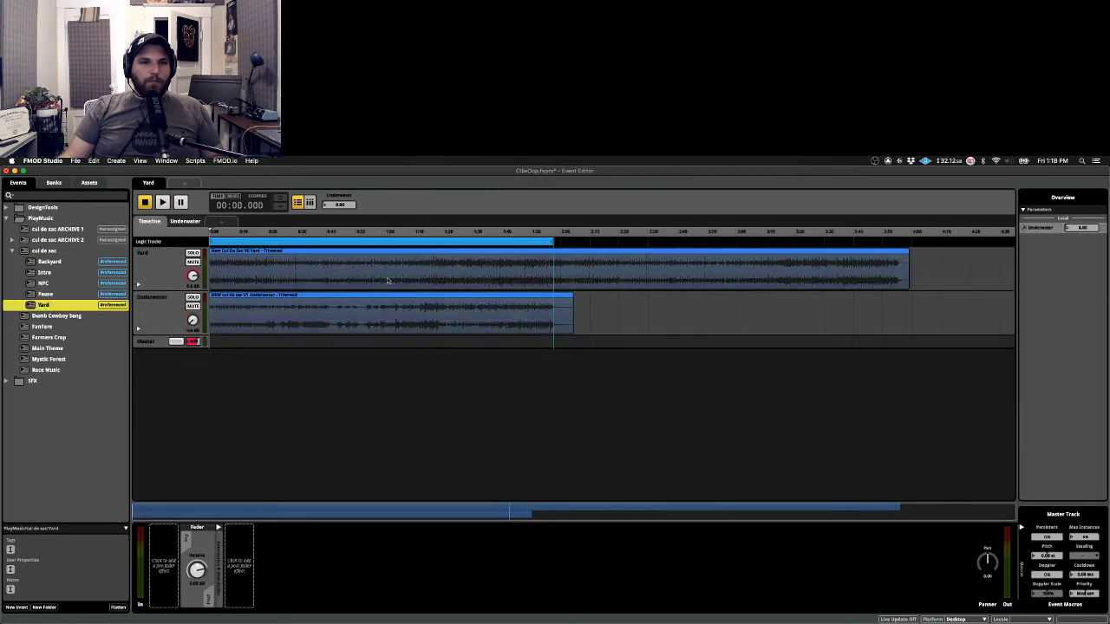
{"action": "left_click", "coordinate": [169, 302]}
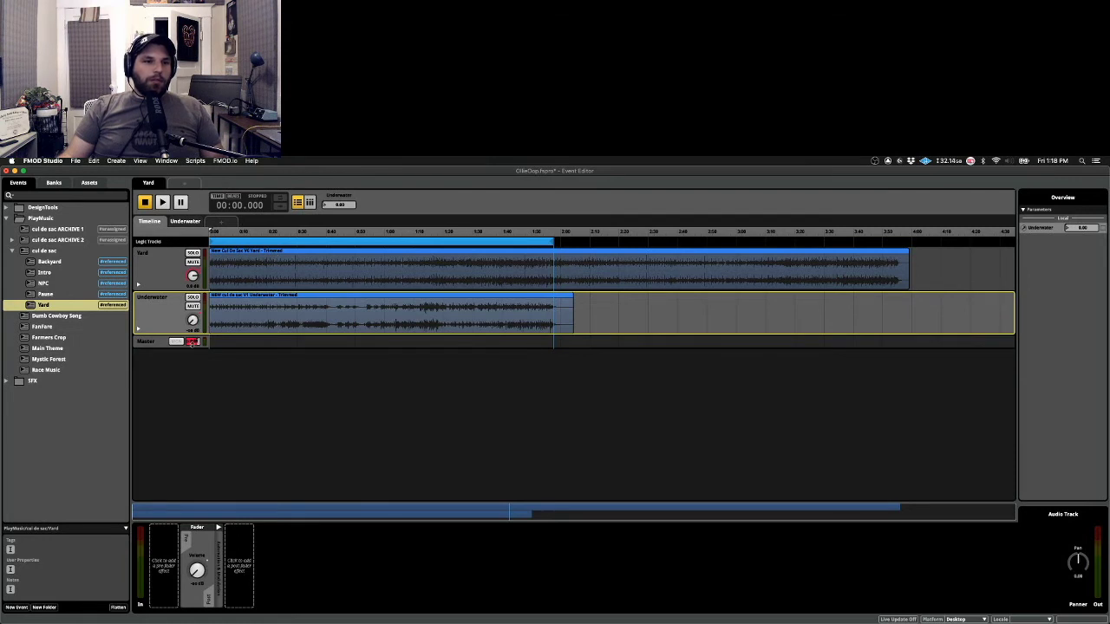
{"action": "key", "text": "space"}
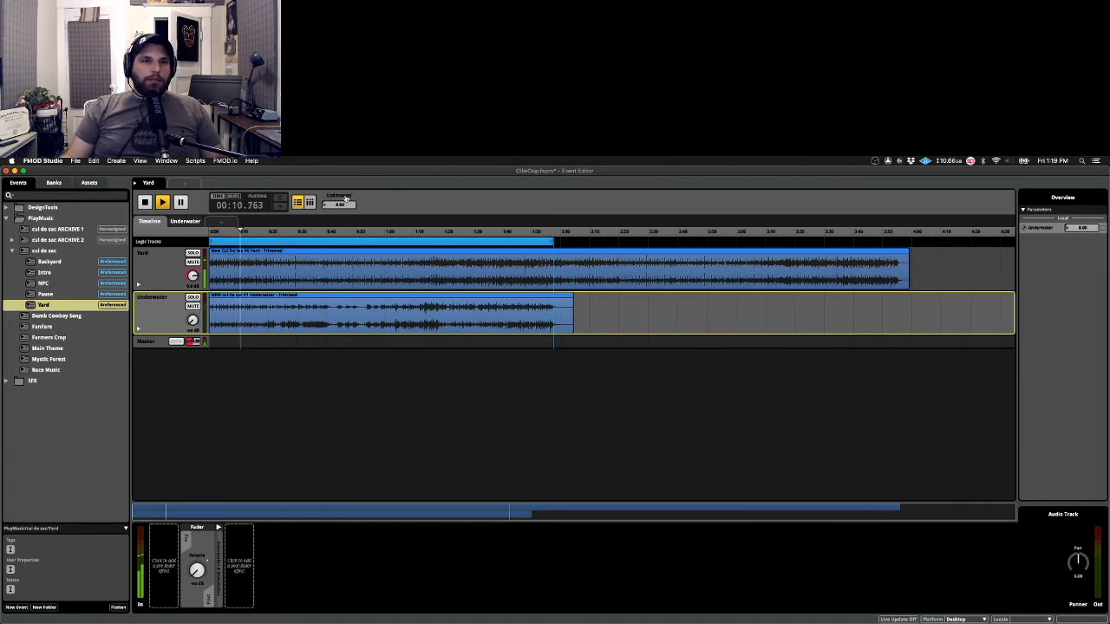
Examine the volume automation of the Yard and Underwater tracks on the Underwater parameter sheet and return to the timeline
{"action": "left_click", "coordinate": [185, 222]}
{"action": "left_click", "coordinate": [140, 286]}
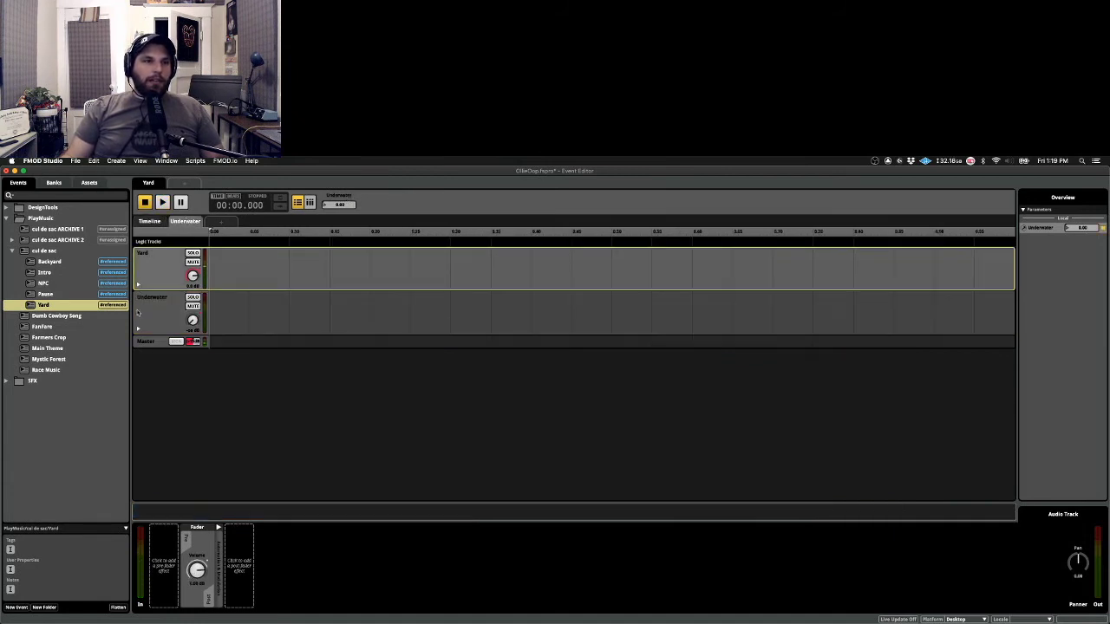
{"action": "left_click", "coordinate": [138, 329]}
{"action": "left_click", "coordinate": [138, 286]}
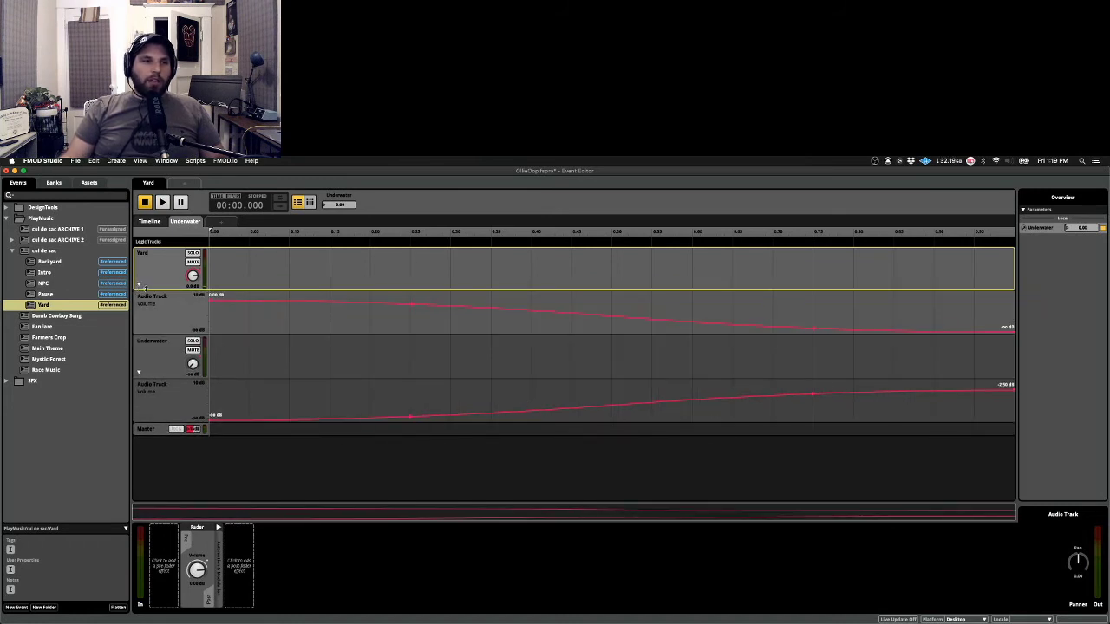
{"action": "left_click", "coordinate": [138, 285]}
{"action": "left_click", "coordinate": [137, 328]}
{"action": "left_click", "coordinate": [152, 222]}
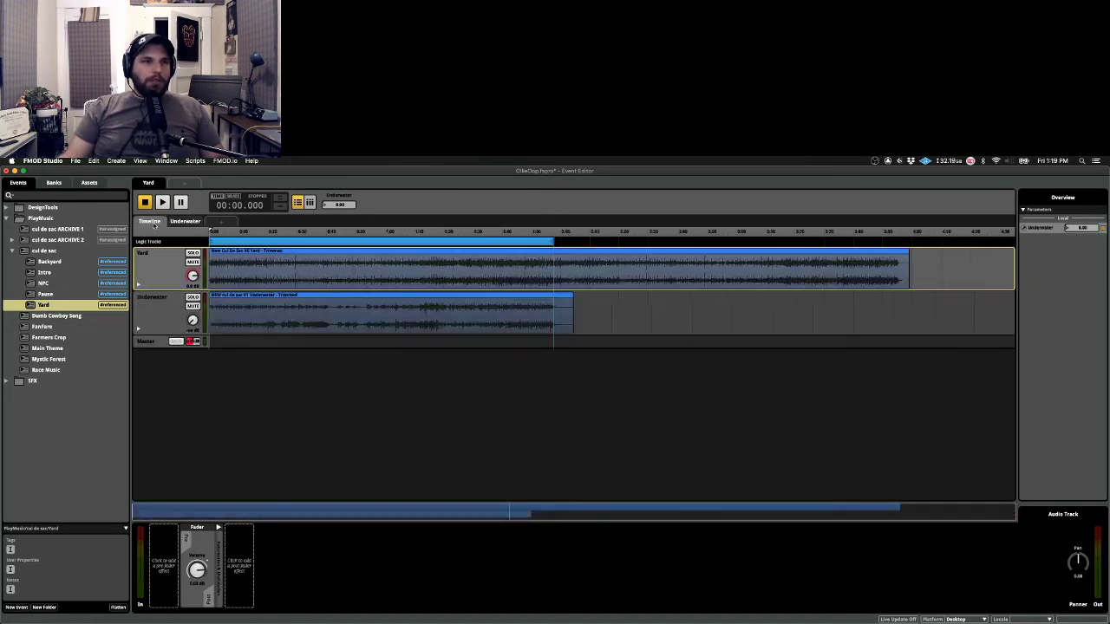
Play the Yard event while switching its Underwater parameter between 1 and 0, and stop playback with it at 0
{"action": "key", "text": "space"}
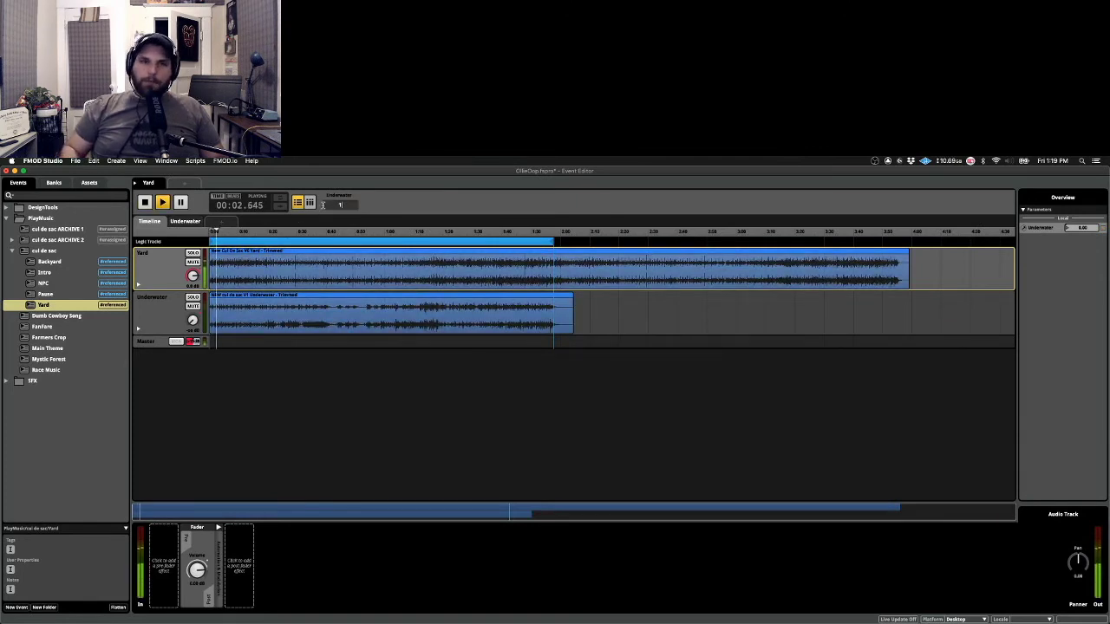
{"action": "left_click_drag", "start_coordinate": [338, 206], "coordinate": [323, 208]}
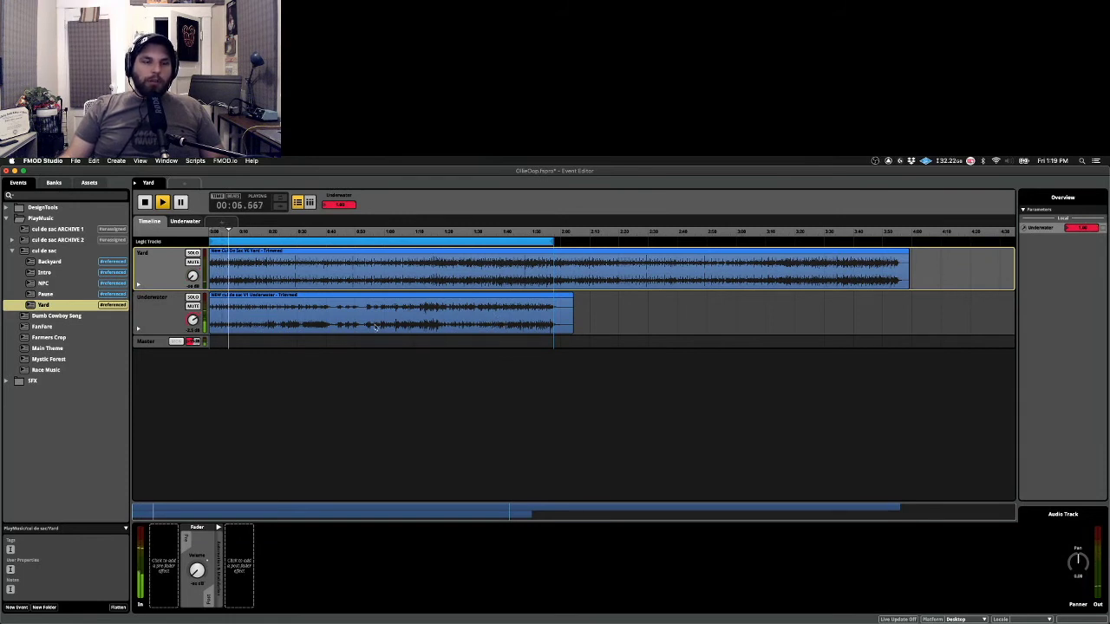
{"action": "left_click_drag", "start_coordinate": [342, 205], "coordinate": [325, 206]}
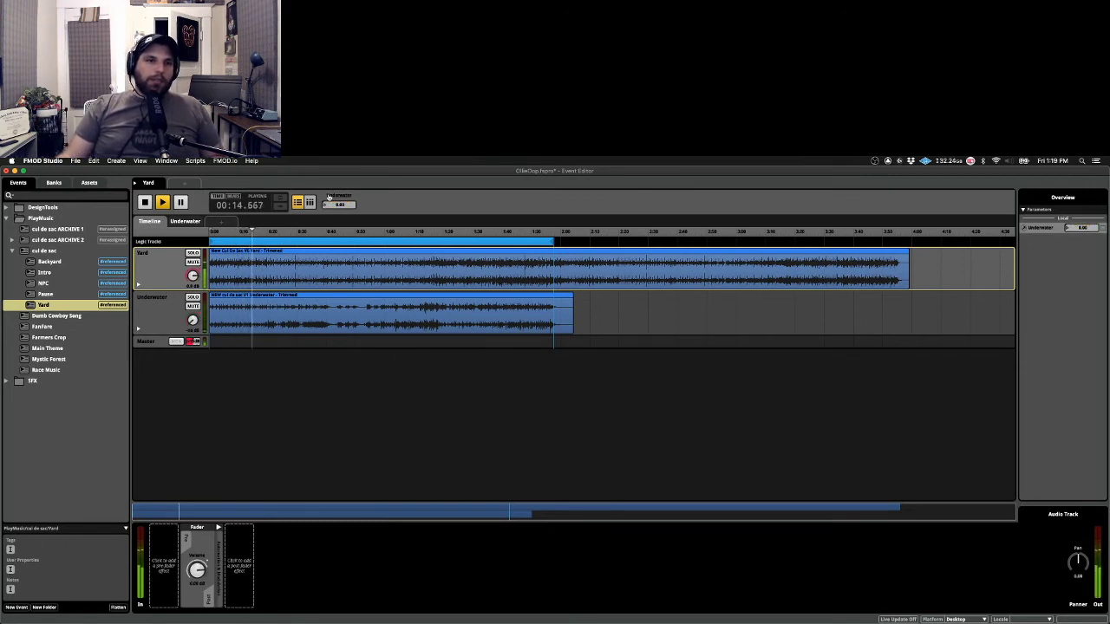
{"action": "left_click_drag", "start_coordinate": [325, 205], "coordinate": [353, 214]}
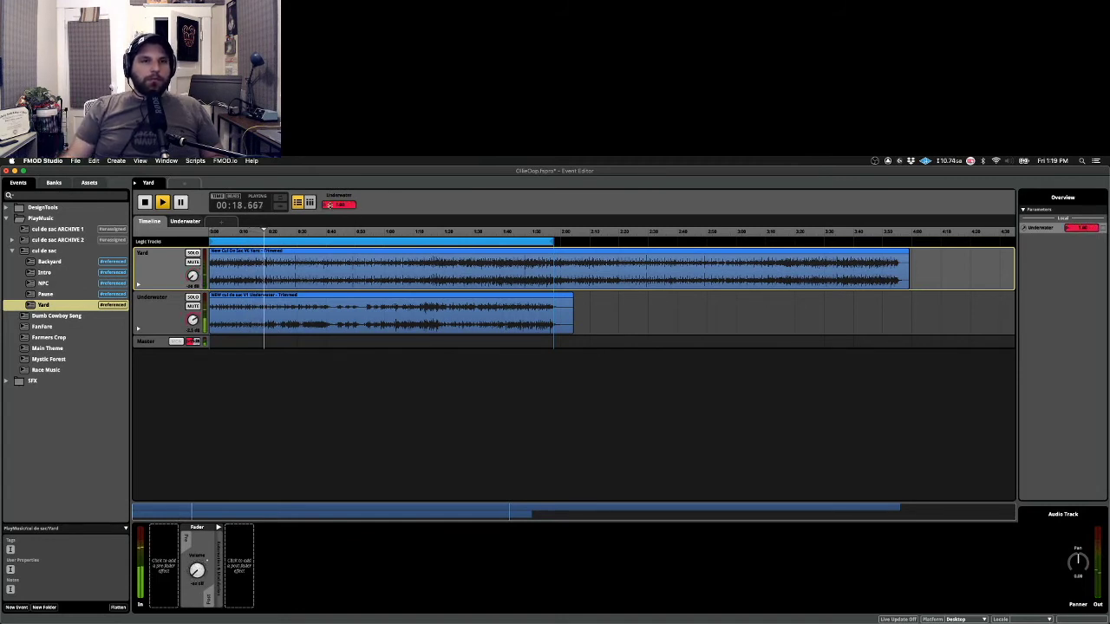
{"action": "left_click", "coordinate": [325, 206]}
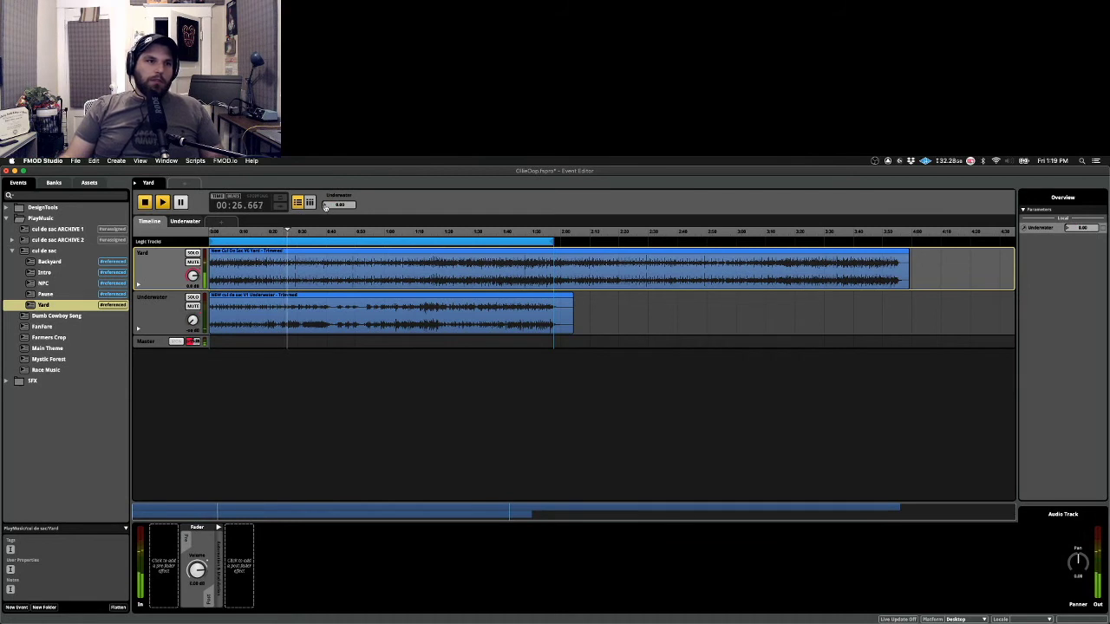
{"action": "left_click", "coordinate": [144, 201]}
Set Music Changes to Yard on the cul de sac event's parameter sheet and start playback
{"action": "left_click", "coordinate": [52, 250]}
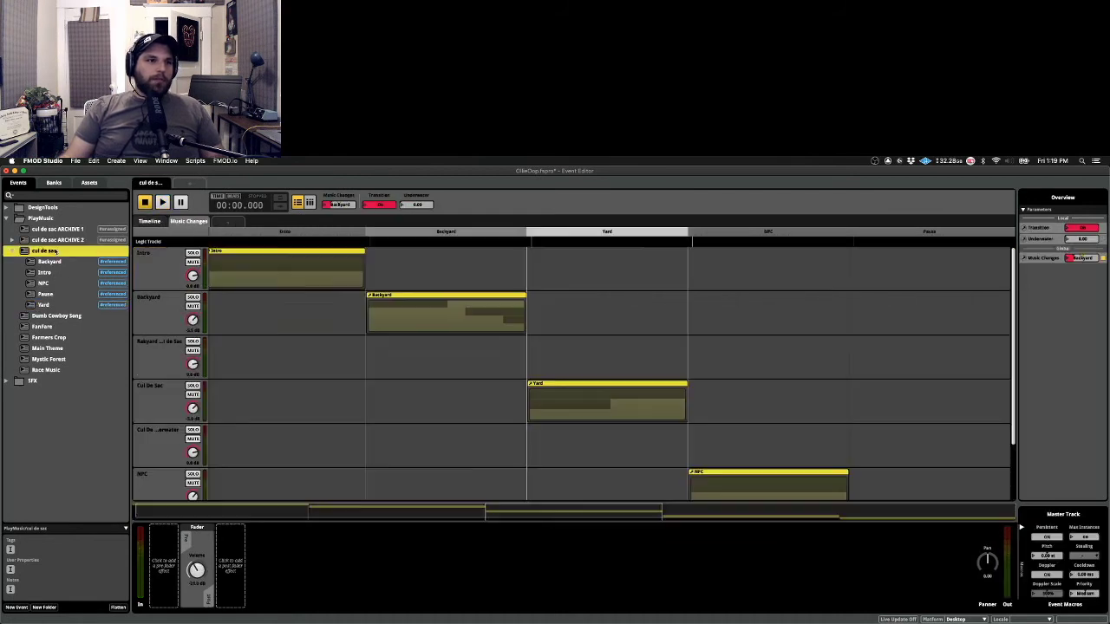
{"action": "left_click", "coordinate": [600, 389]}
{"action": "key", "text": "space"}
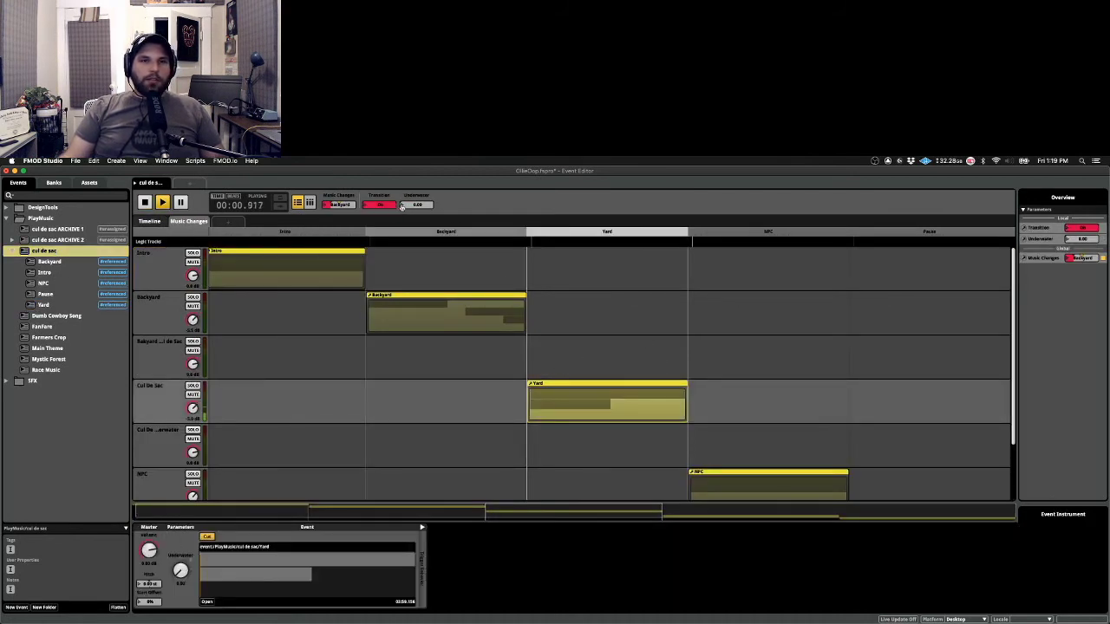
{"action": "left_click", "coordinate": [43, 304]}
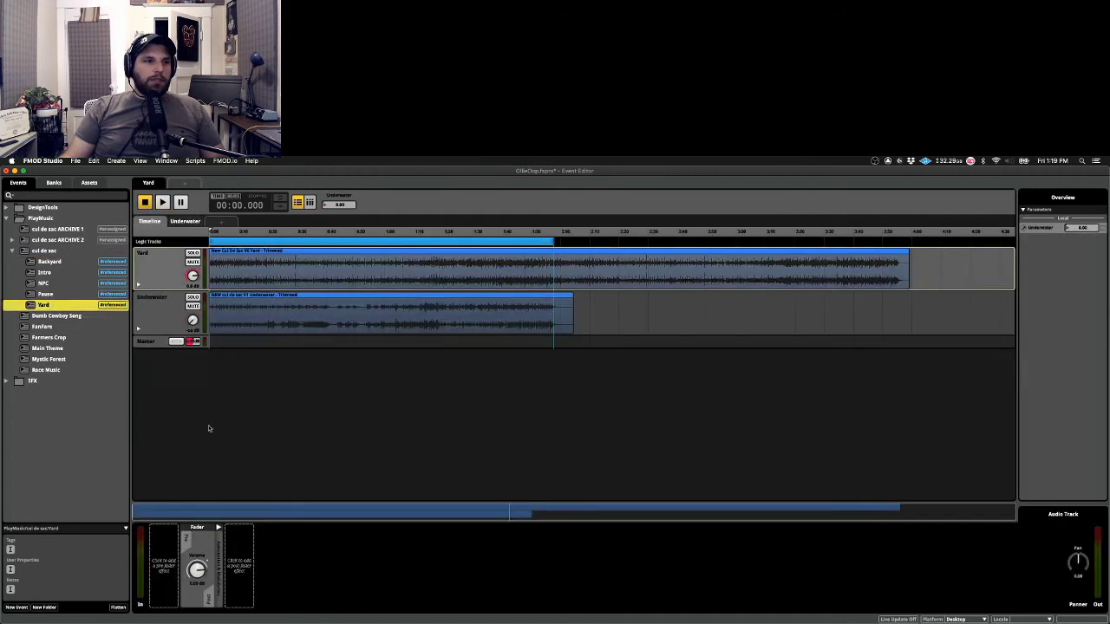
{"action": "left_click", "coordinate": [193, 341]}
{"action": "left_click", "coordinate": [43, 250]}
{"action": "left_click", "coordinate": [600, 232]}
{"action": "key", "text": "space"}
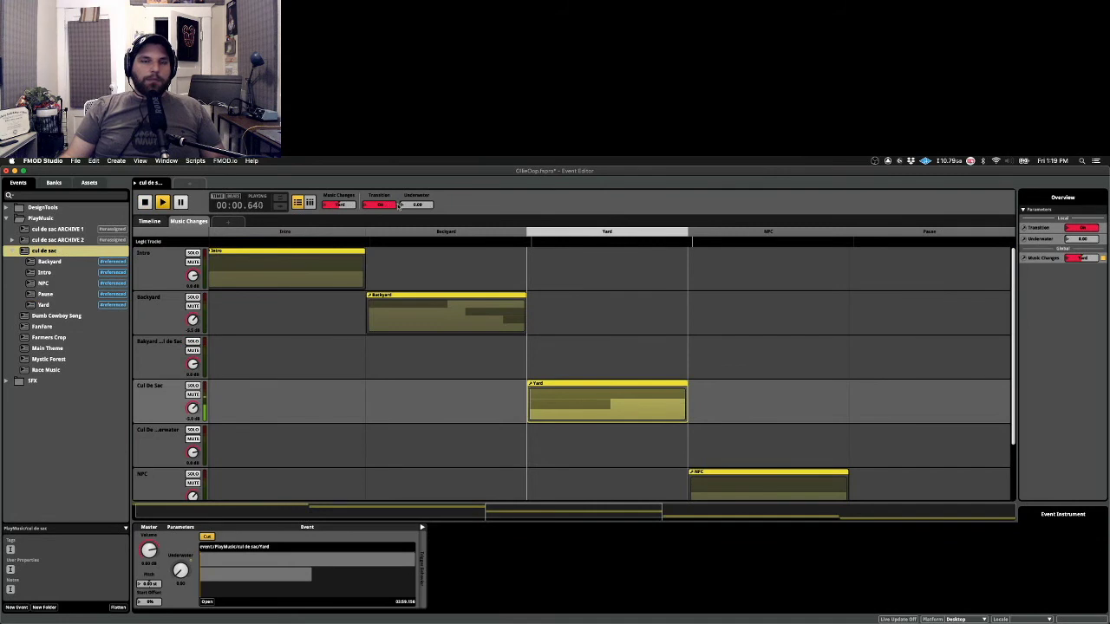
Set the cul de sac event's Underwater parameter to 1 and back to 0 during playback, and stop the event
{"action": "double_click", "coordinate": [402, 205]}
{"action": "type", "text": "1"}
{"action": "key", "text": "Return"}
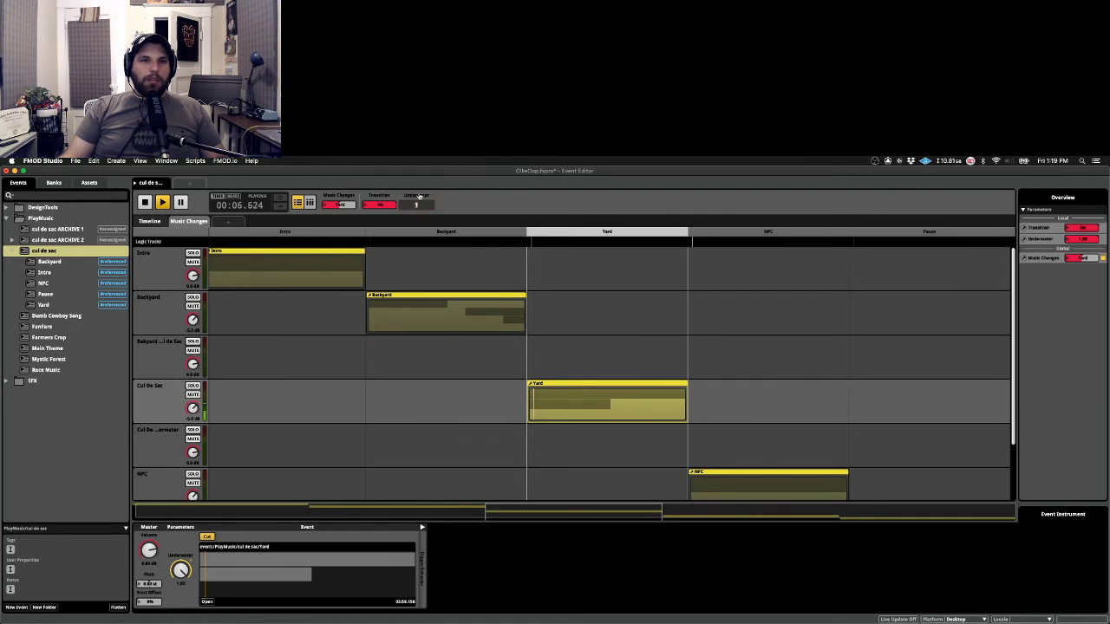
{"action": "left_click", "coordinate": [419, 197]}
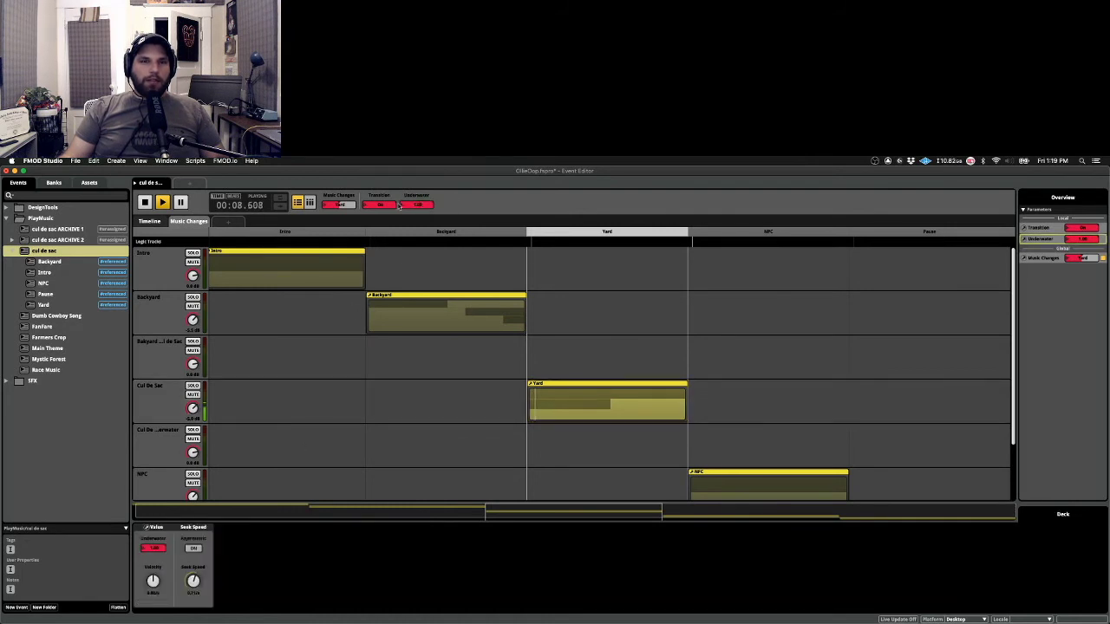
{"action": "double_click", "coordinate": [402, 206]}
{"action": "type", "text": "0"}
{"action": "key", "text": "Return"}
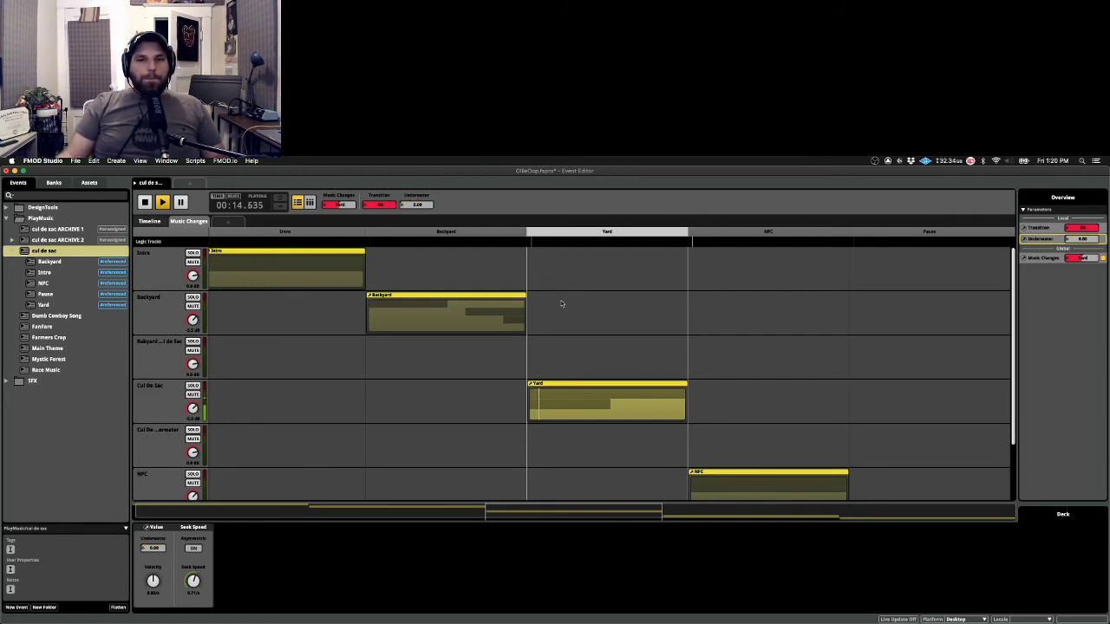
{"action": "key", "text": "space"}
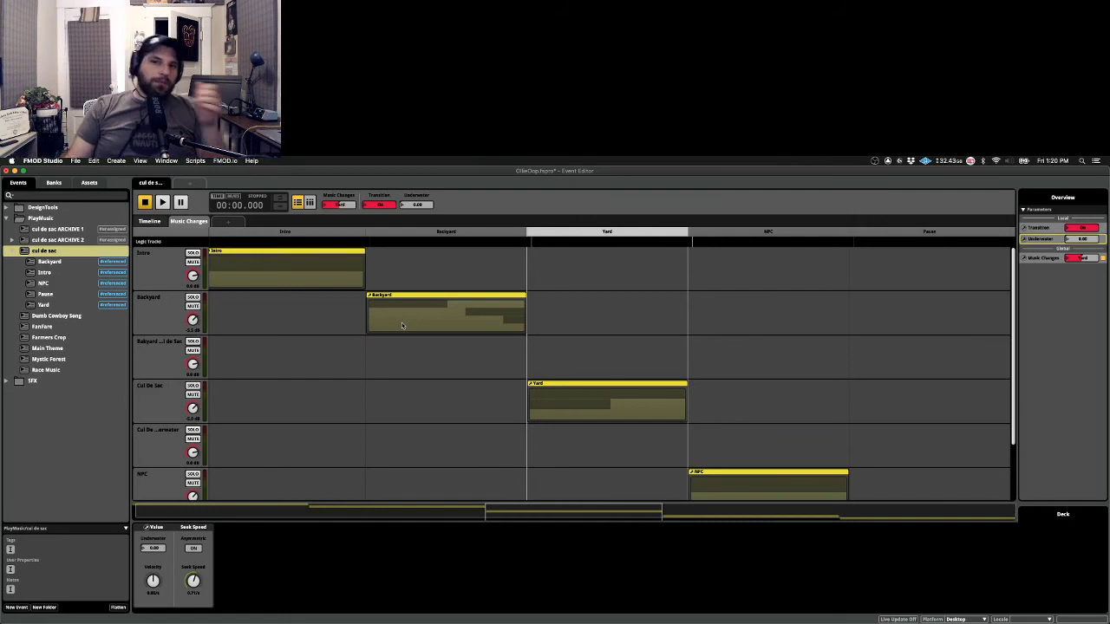
Play the cul de sac event while switching Music Changes to NPC, Yard, Pause and back to Yard, and stop playback
{"action": "left_click", "coordinate": [588, 395]}
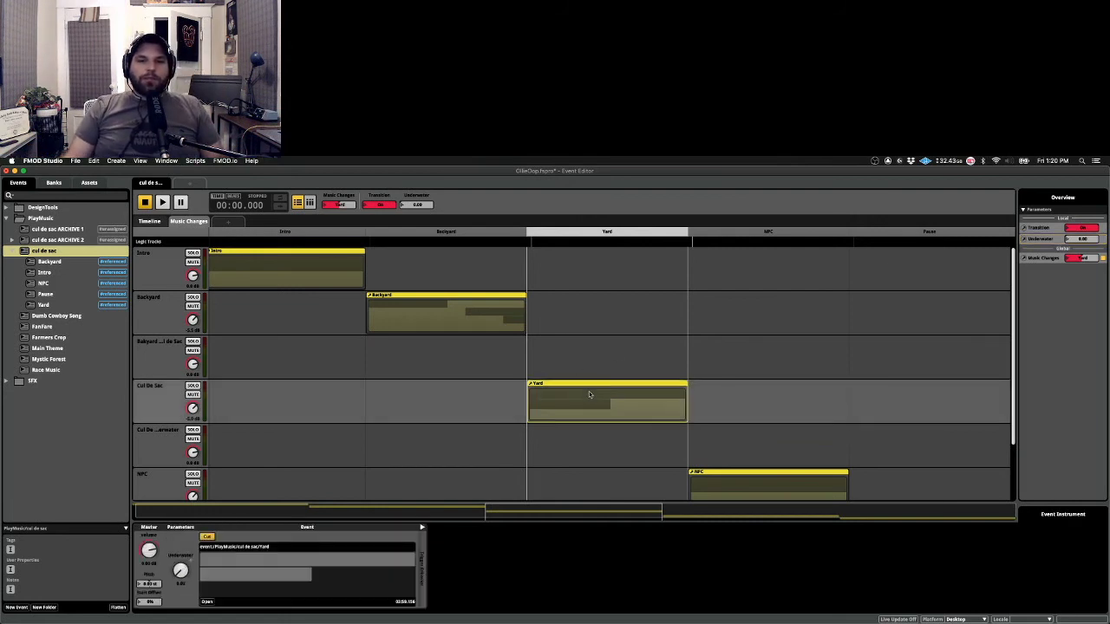
{"action": "key", "text": "space"}
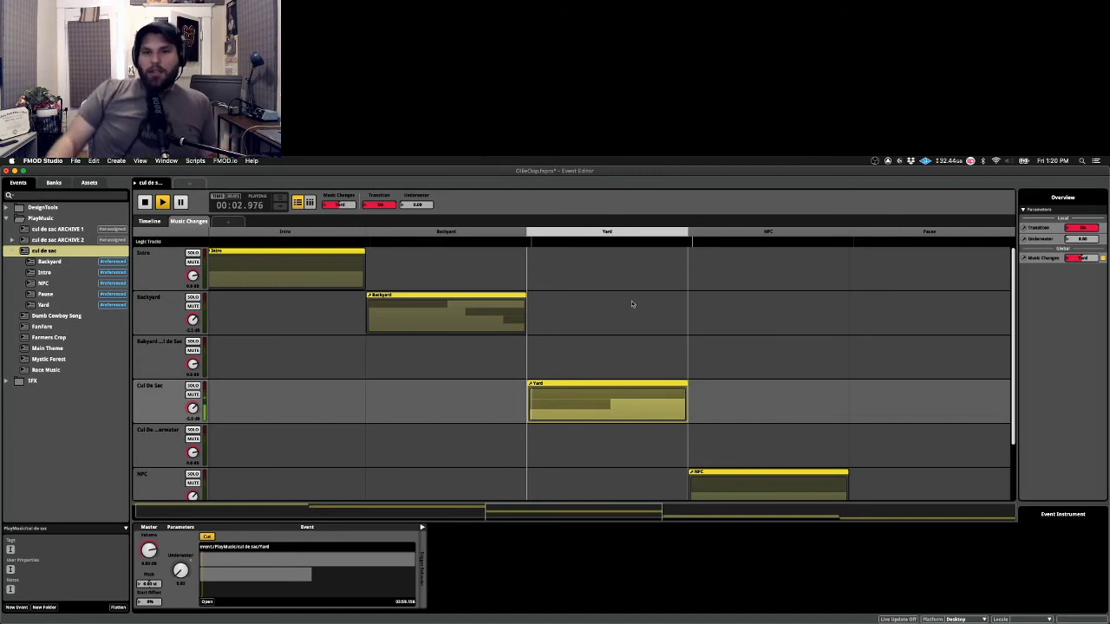
{"action": "left_click", "coordinate": [725, 236]}
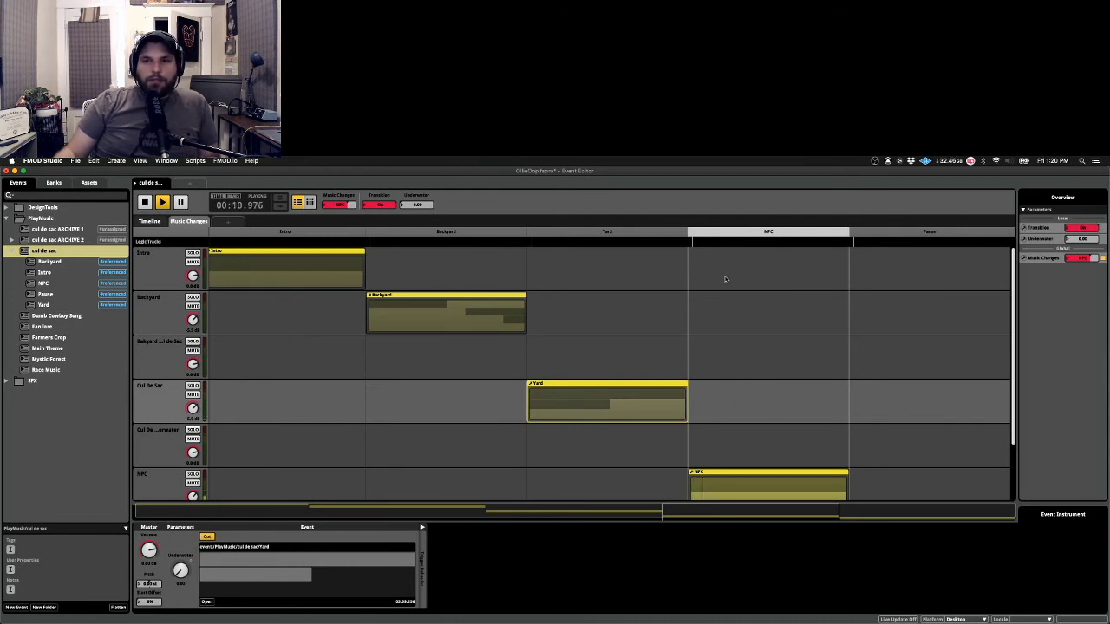
{"action": "left_click", "coordinate": [649, 238]}
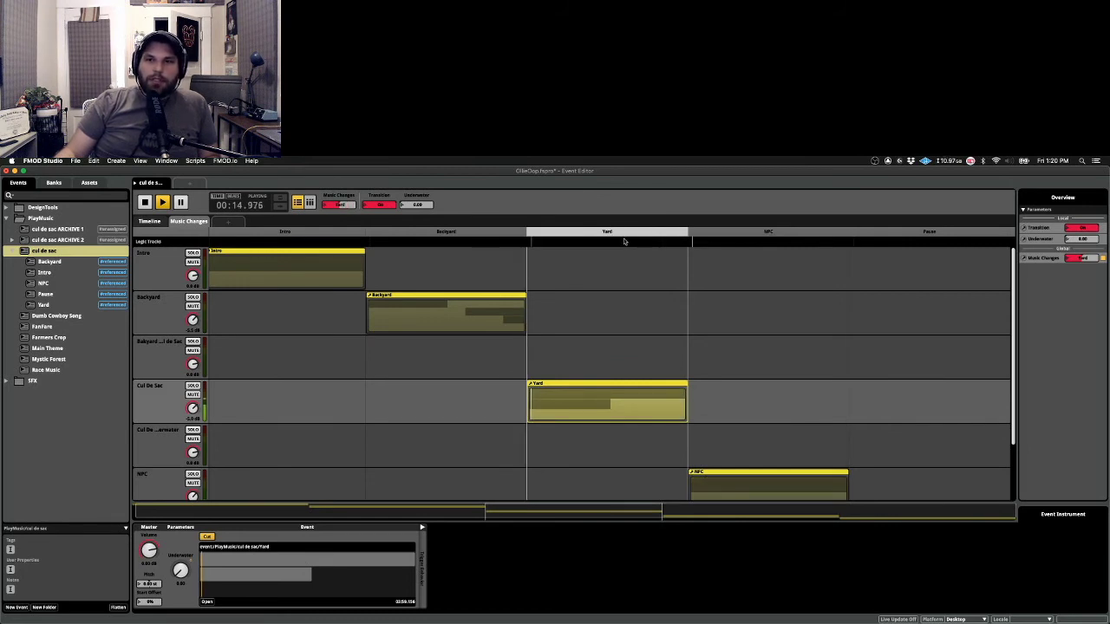
{"action": "left_click", "coordinate": [945, 232]}
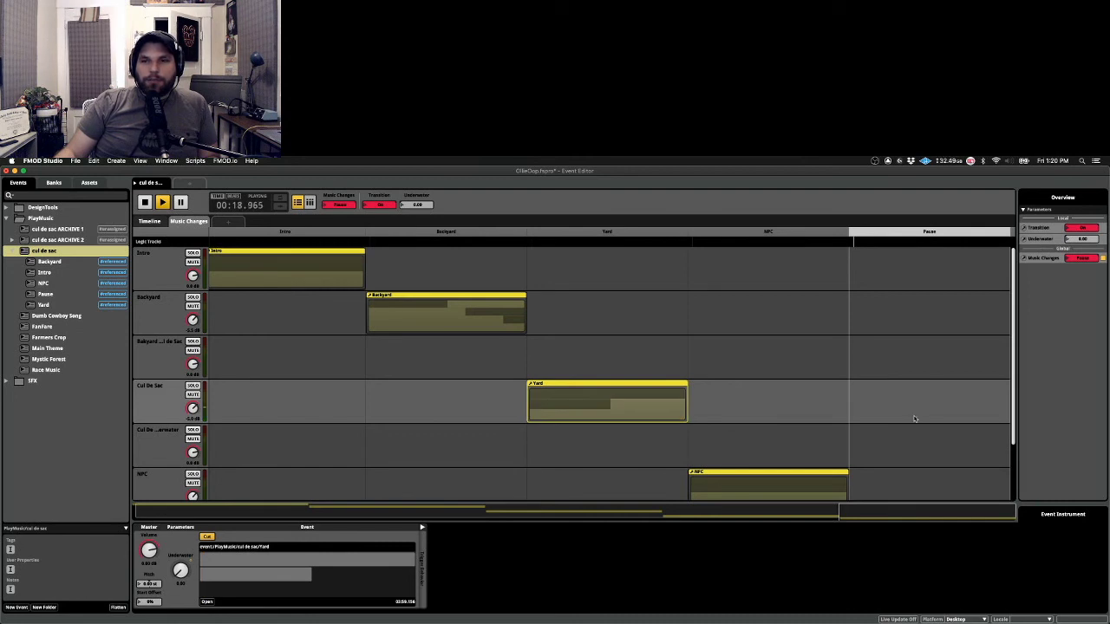
{"action": "left_click", "coordinate": [620, 241]}
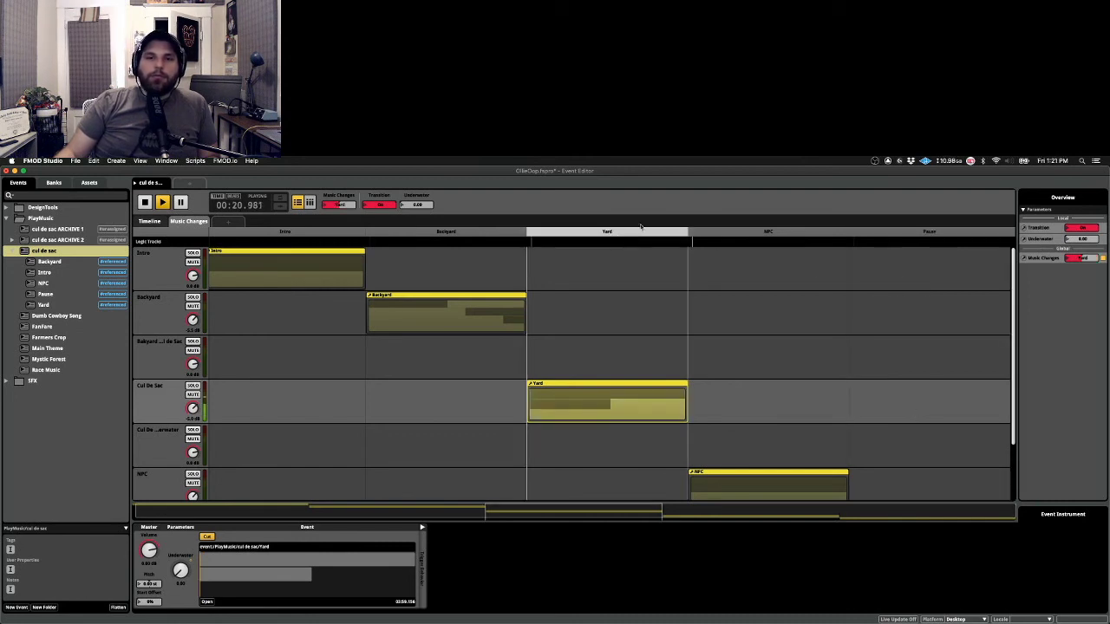
{"action": "key", "text": "space"}
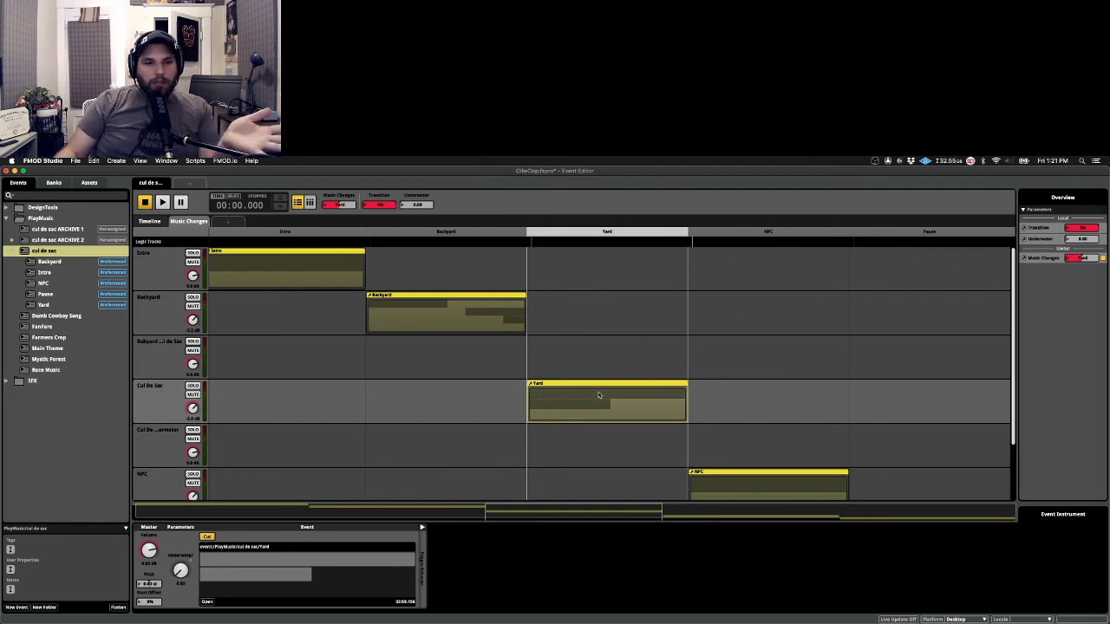
Inspect the loop instrument in the nested Backyard event and compare it with the nested Yard event's timeline
{"action": "left_click", "coordinate": [49, 262]}
{"action": "left_click", "coordinate": [260, 303]}
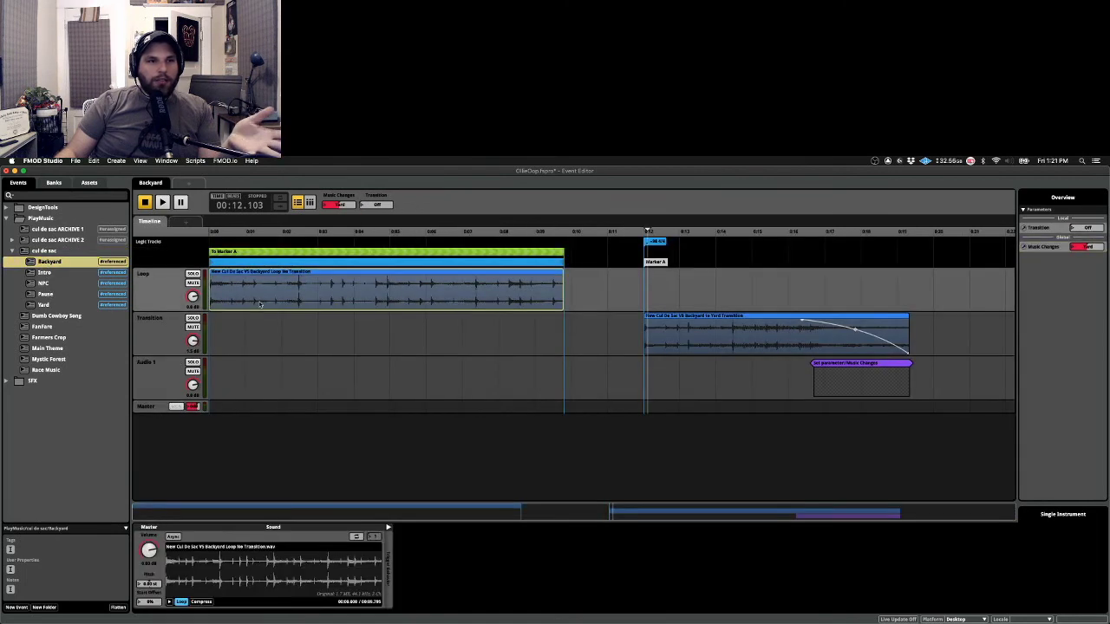
{"action": "left_click", "coordinate": [43, 305]}
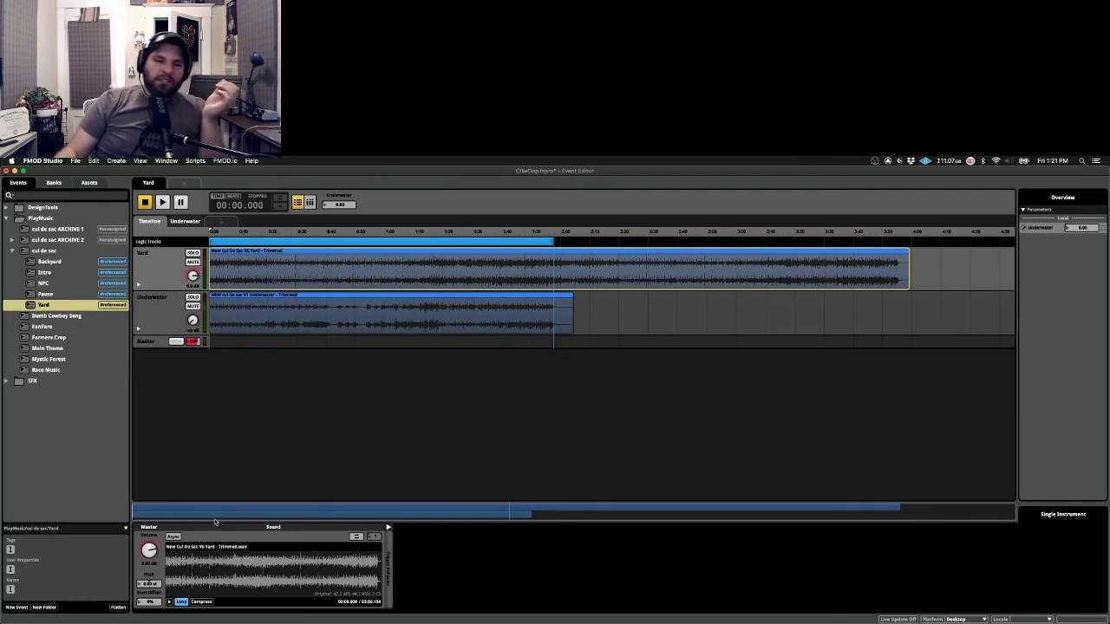
View the nested Intro event, return to the cul de sac event, and set its Music Changes parameter to Intro
{"action": "left_click", "coordinate": [69, 274]}
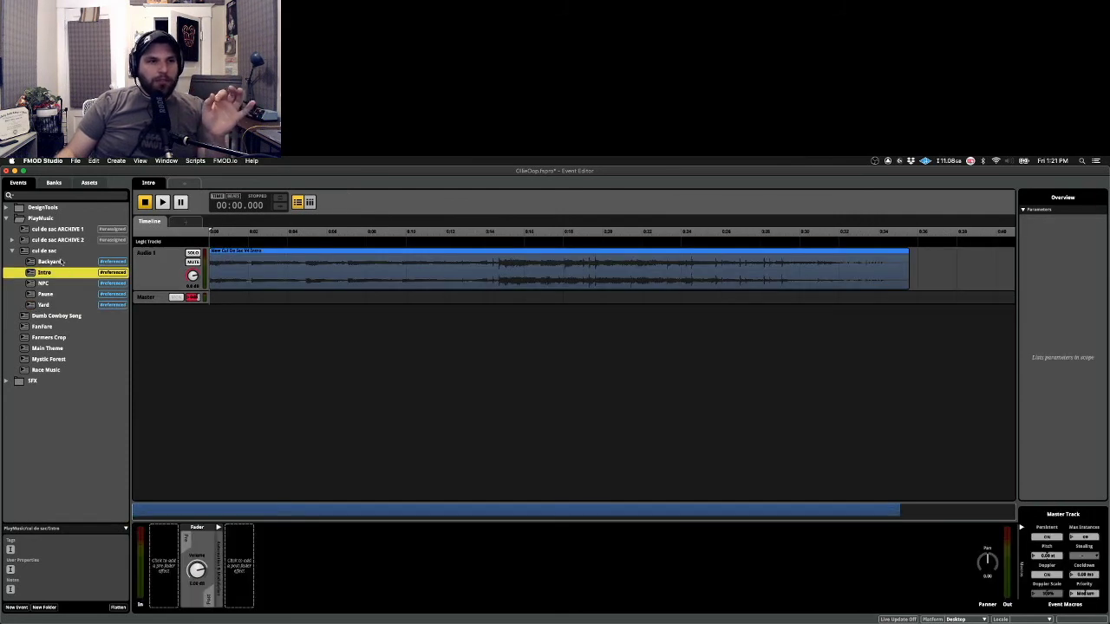
{"action": "left_click", "coordinate": [55, 250]}
{"action": "scroll", "coordinate": [352, 382], "scroll_direction": "down", "scroll_amount": 3}
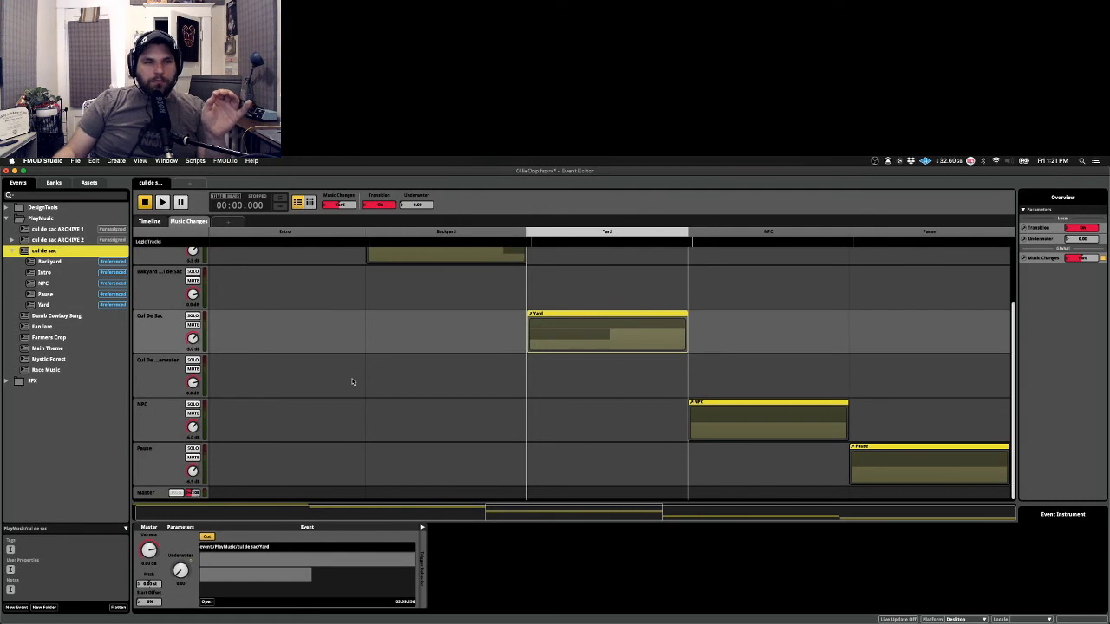
{"action": "scroll", "coordinate": [352, 383], "scroll_direction": "up", "scroll_amount": 3}
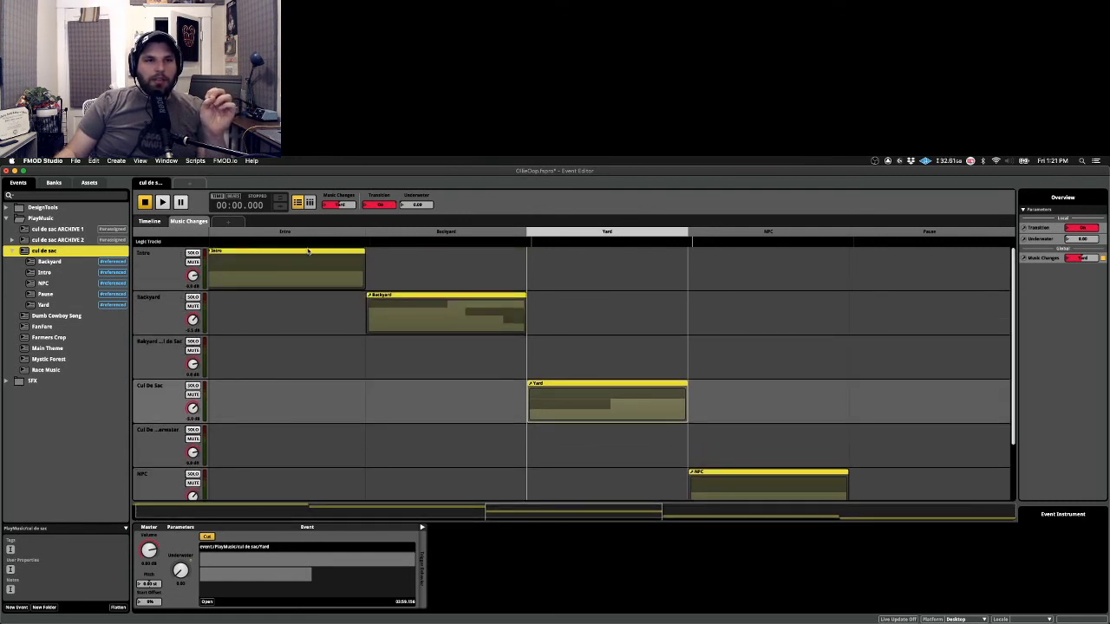
{"action": "left_click", "coordinate": [285, 235]}
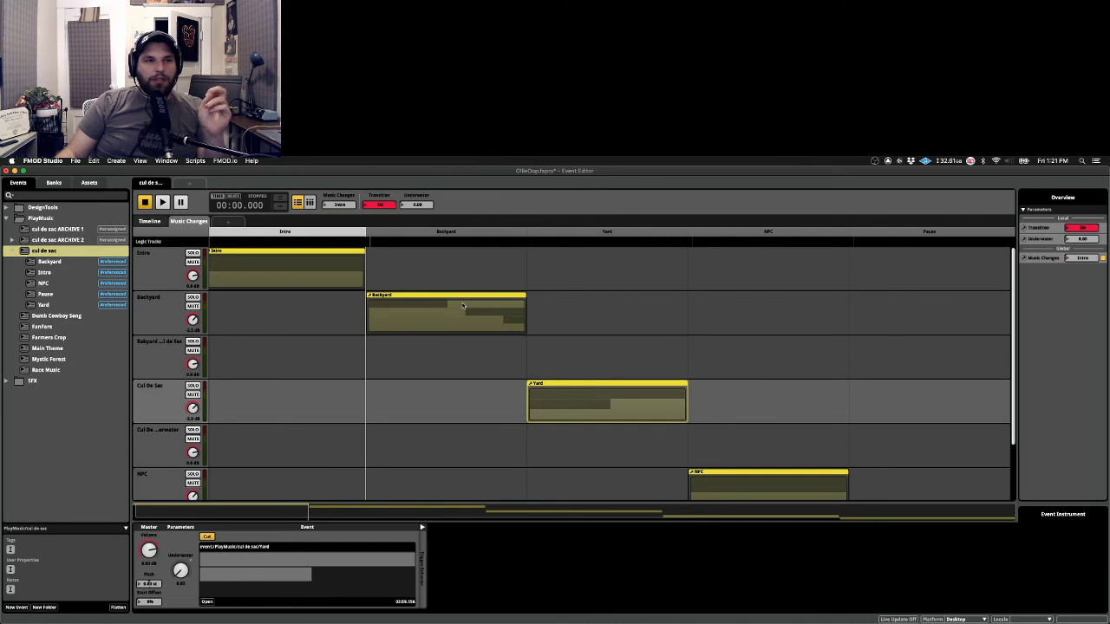
{"action": "left_click", "coordinate": [13, 251]}
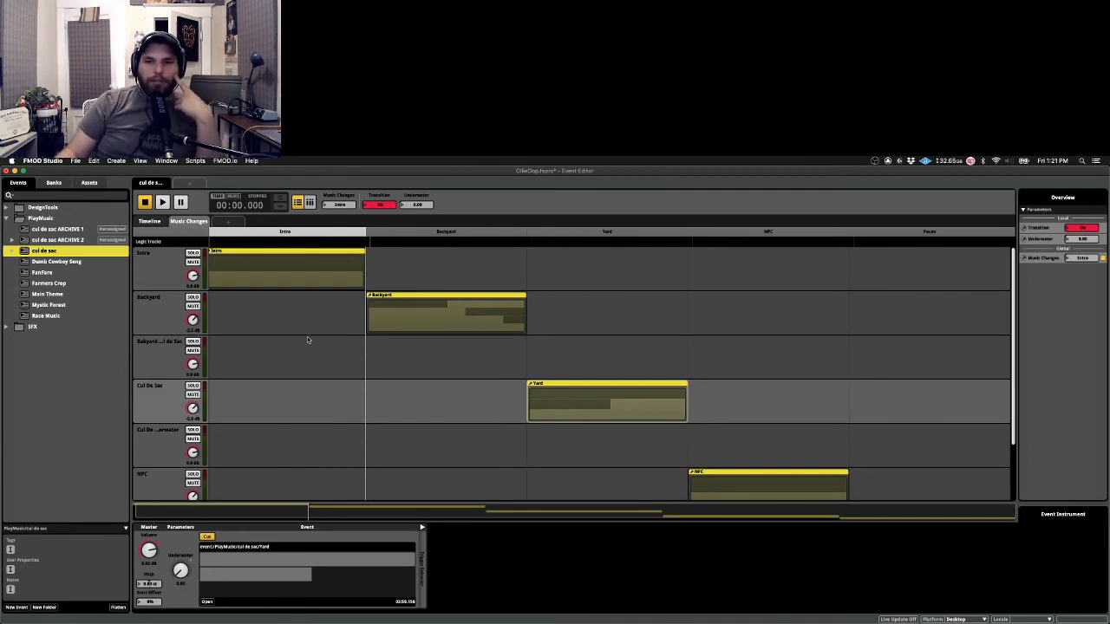
Set Music Changes to Backyard and compare the nested Backyard event's timeline with the parent cul de sac event
{"action": "left_click", "coordinate": [439, 234]}
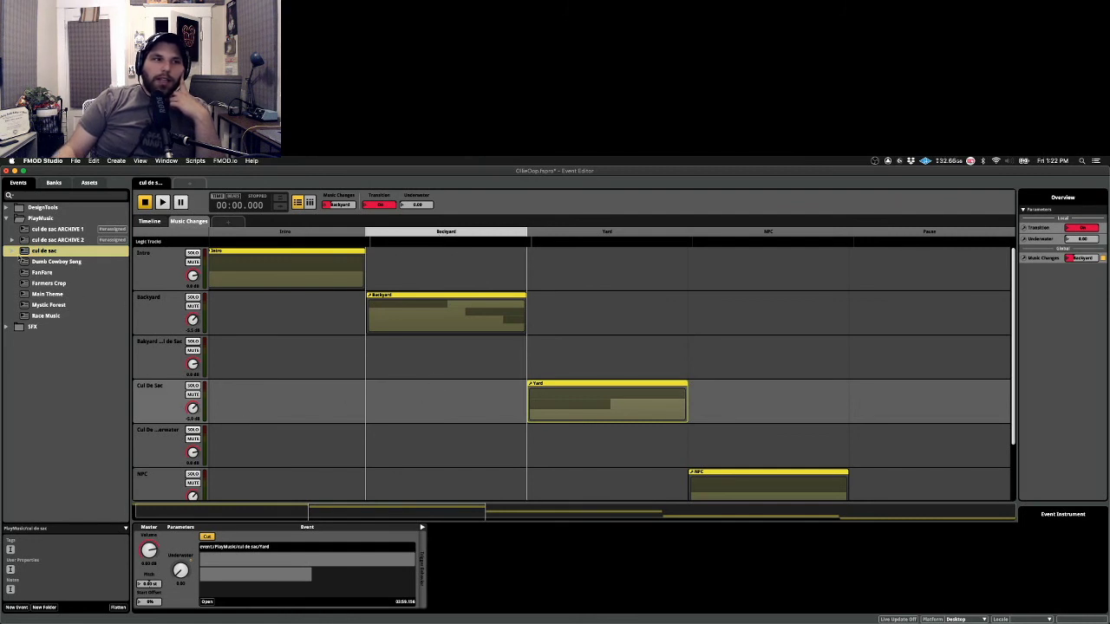
{"action": "left_click", "coordinate": [12, 251]}
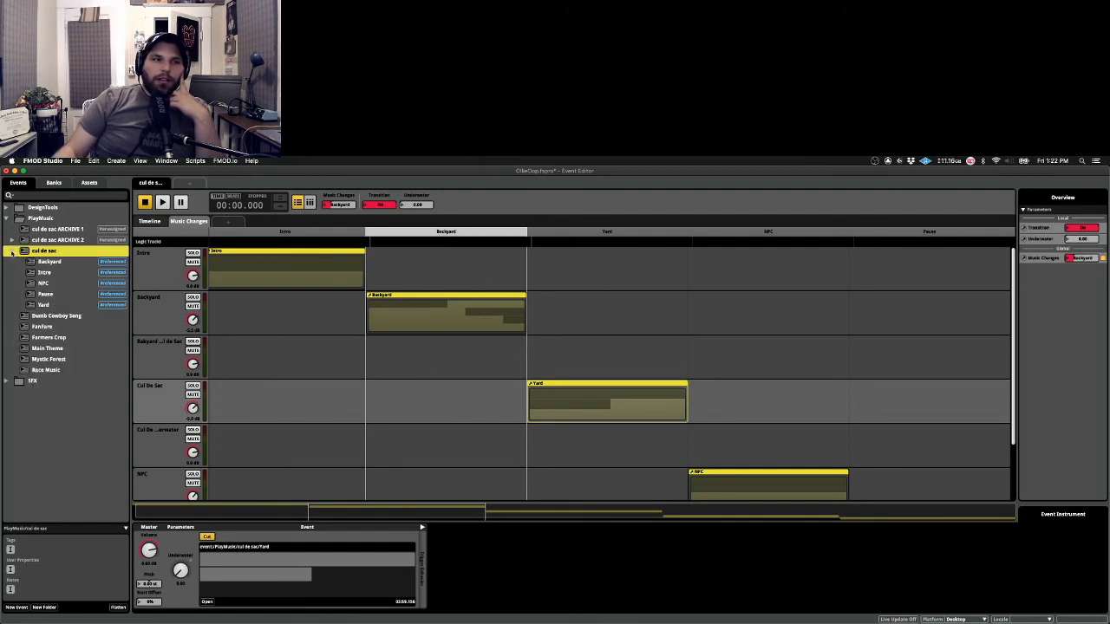
{"action": "left_click", "coordinate": [51, 262]}
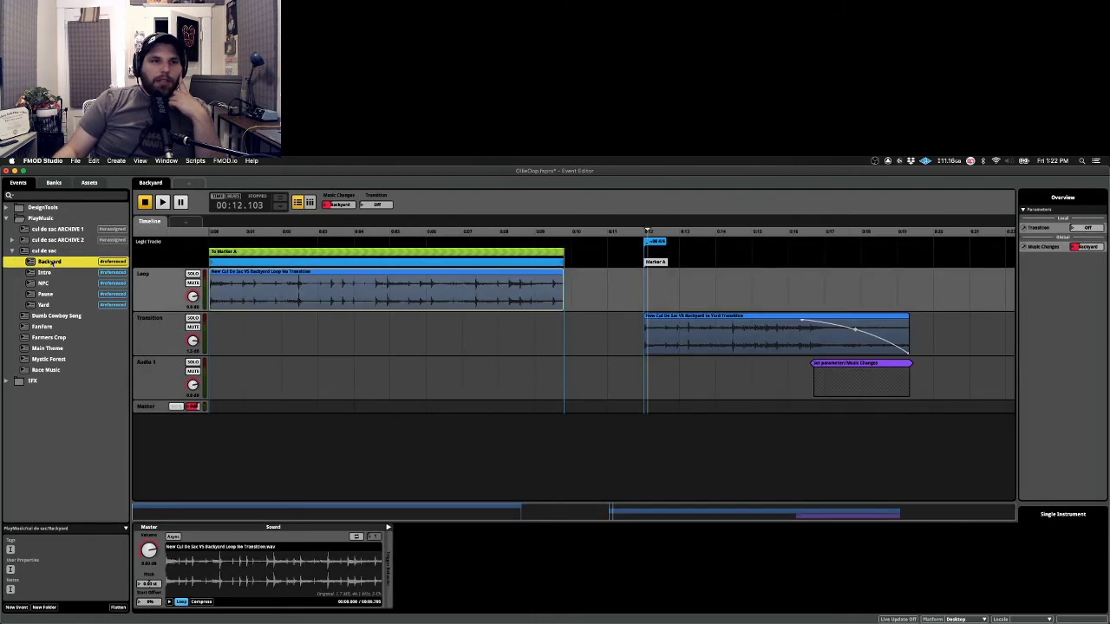
{"action": "left_click", "coordinate": [45, 252]}
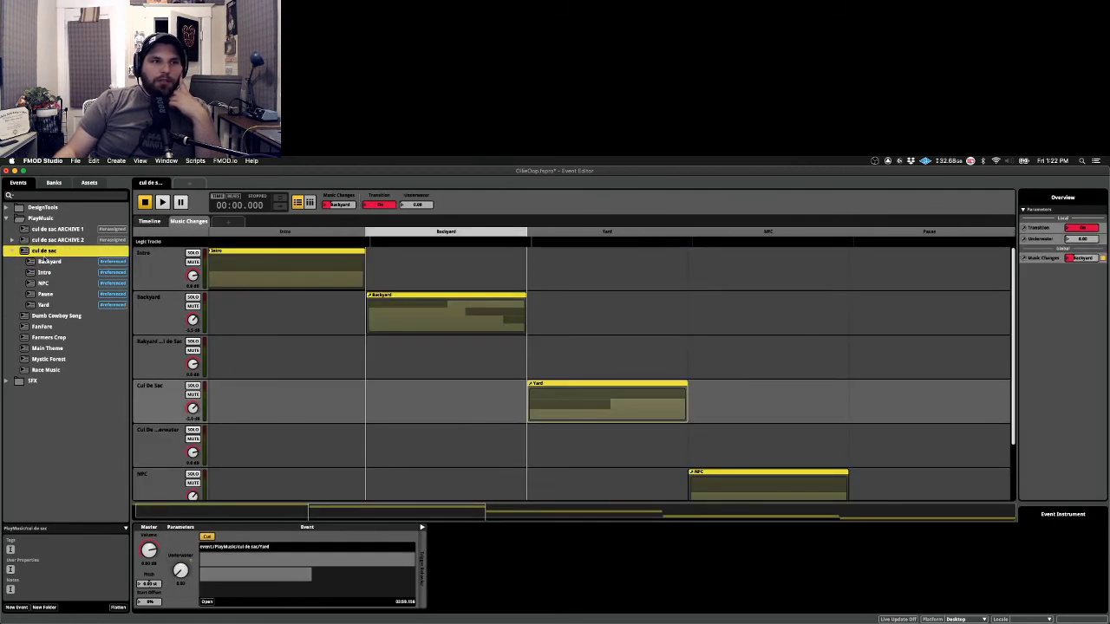
{"action": "left_click", "coordinate": [48, 262]}
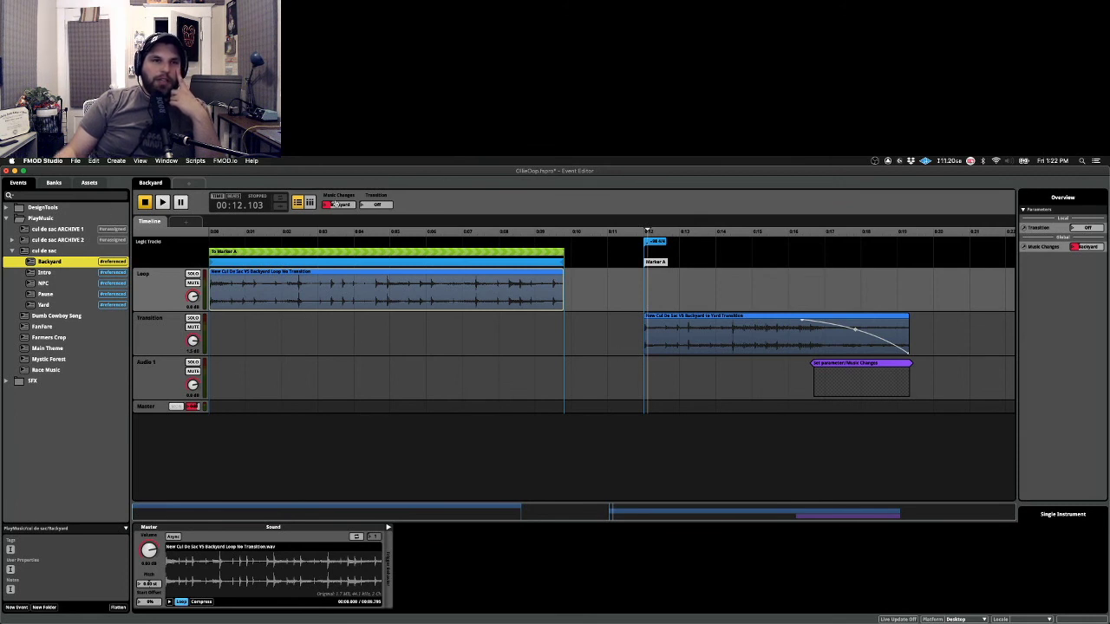
{"action": "left_click", "coordinate": [58, 252]}
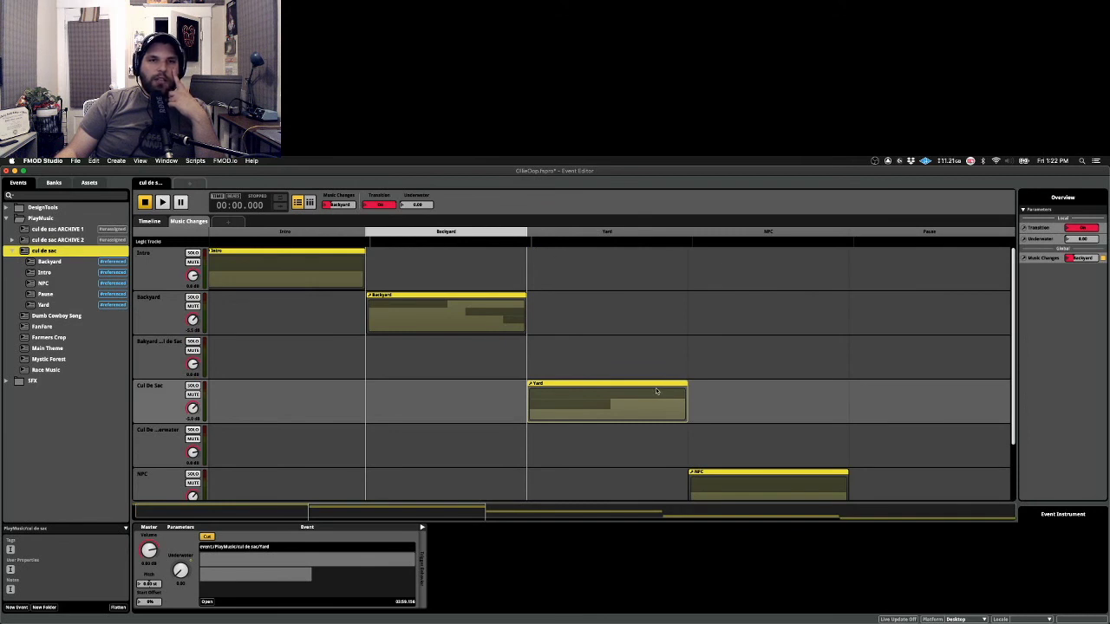
Cycle the cul de sac event's Music Changes parameter through Yard, NPC, Pause and Backyard, ending on Intro
{"action": "scroll", "coordinate": [639, 315], "scroll_direction": "down", "scroll_amount": 3}
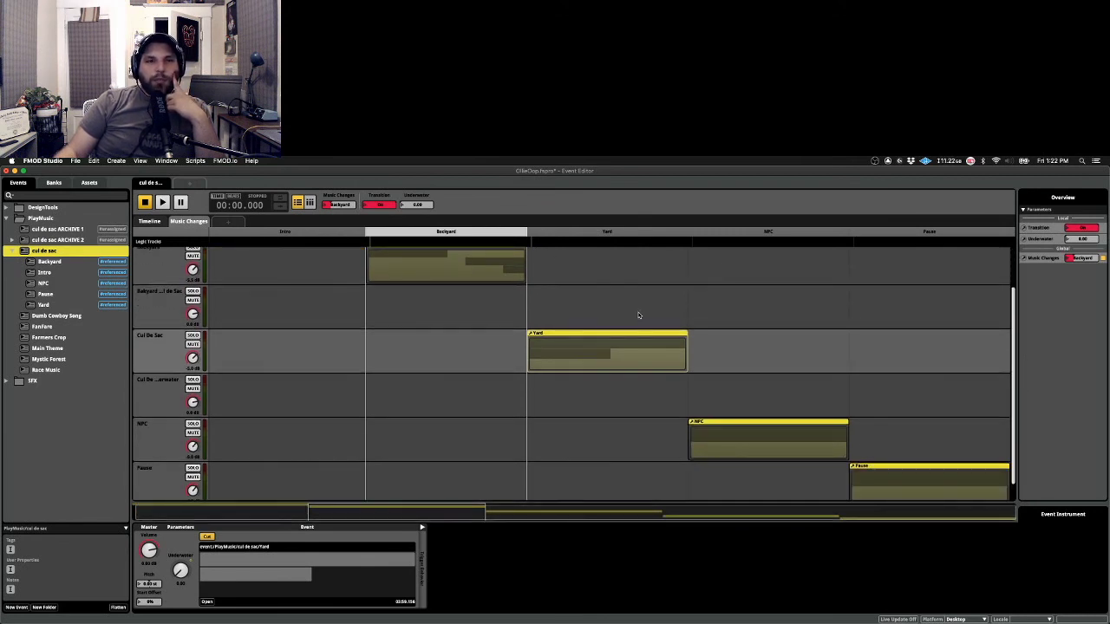
{"action": "scroll", "coordinate": [638, 314], "scroll_direction": "up", "scroll_amount": 3}
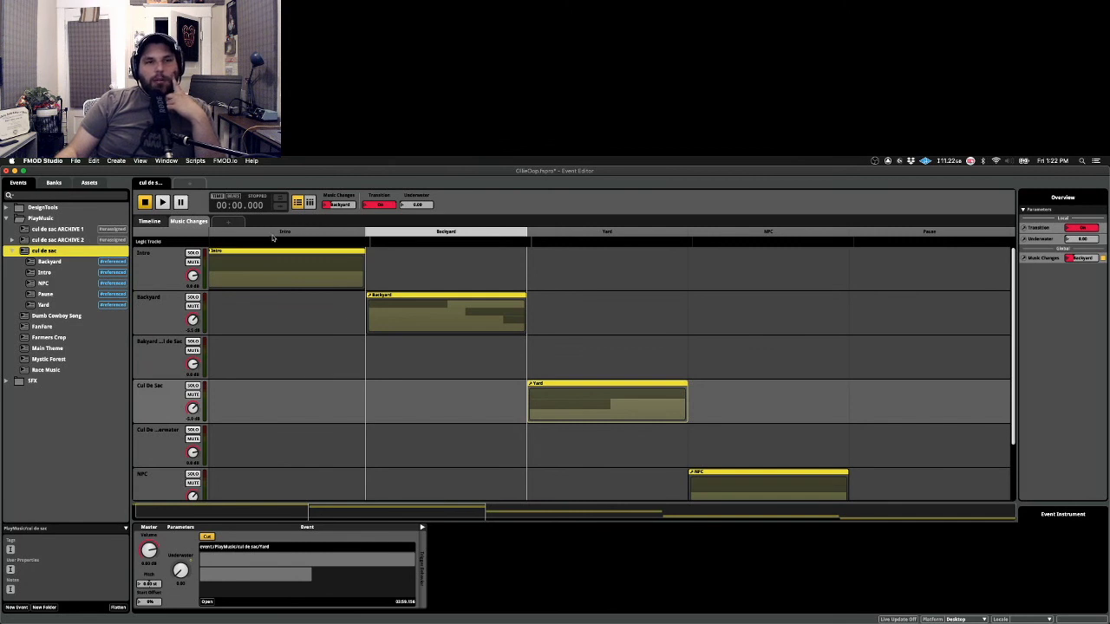
{"action": "left_click", "coordinate": [581, 236]}
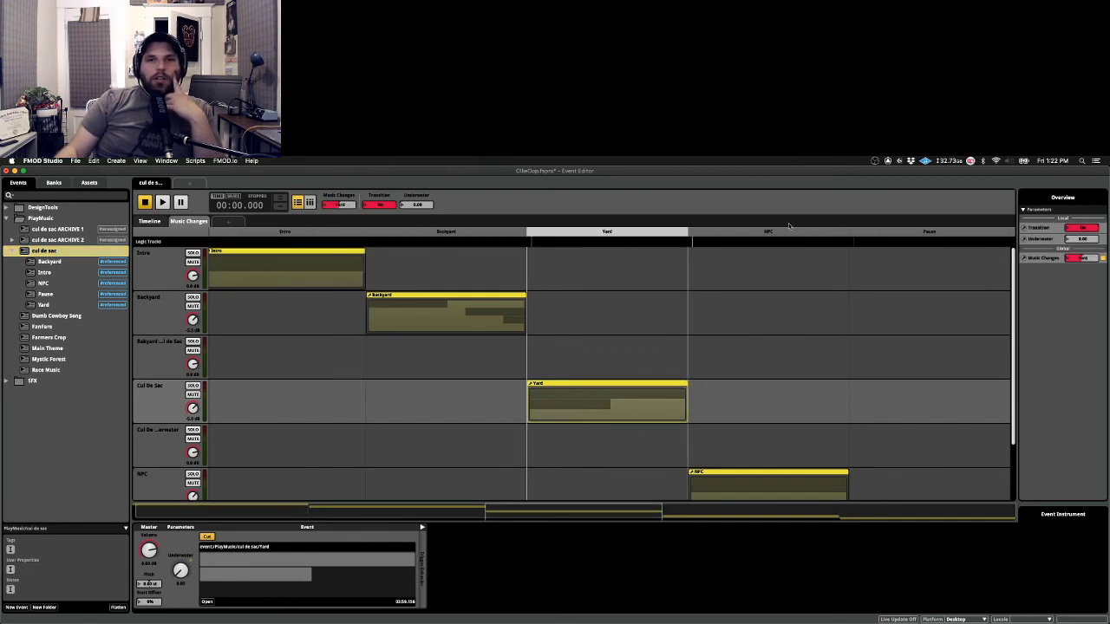
{"action": "left_click", "coordinate": [785, 234]}
{"action": "left_click", "coordinate": [950, 233]}
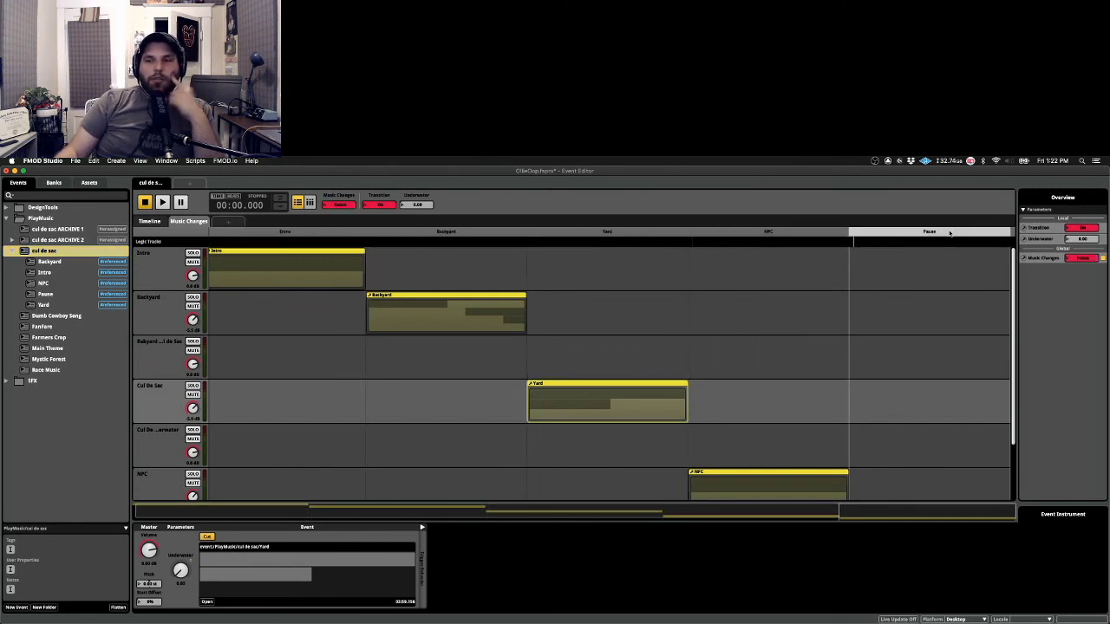
{"action": "left_click", "coordinate": [800, 235]}
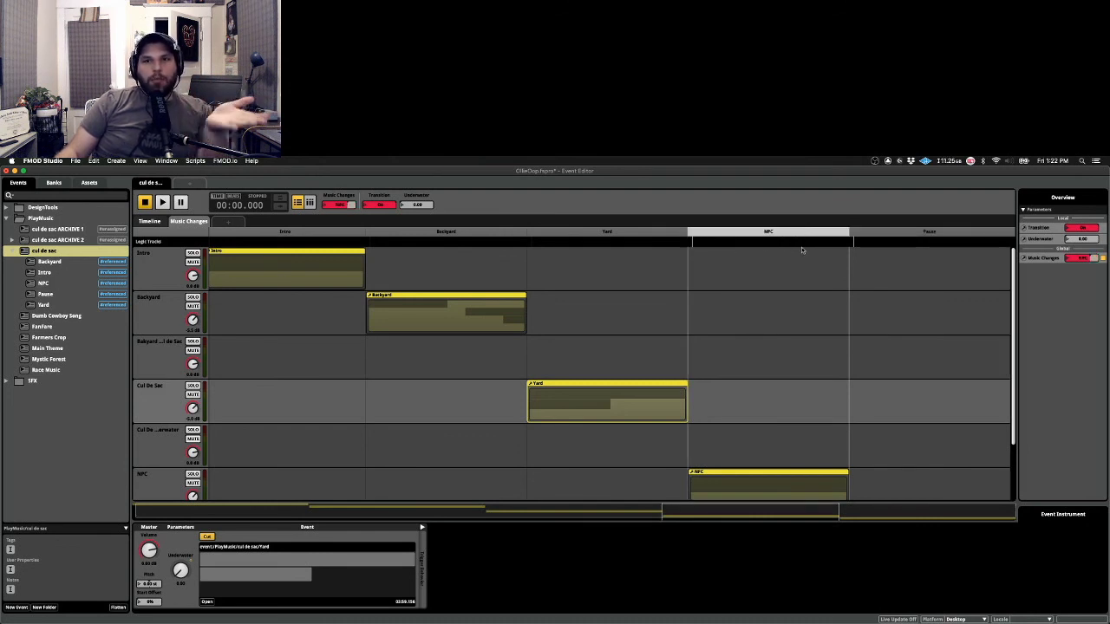
{"action": "left_click", "coordinate": [637, 236]}
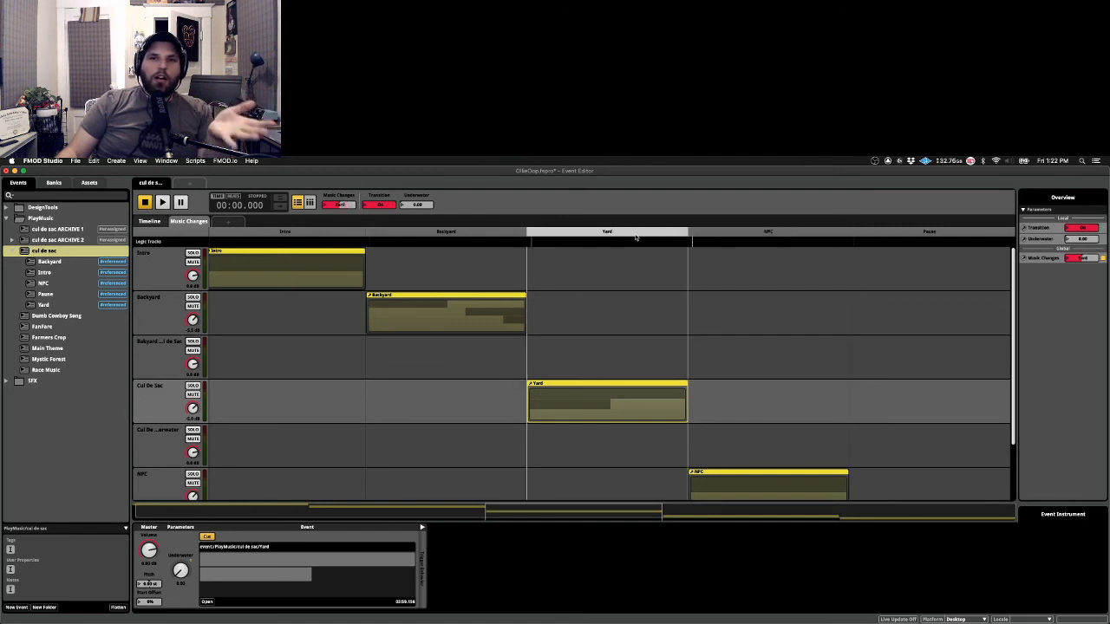
{"action": "left_click", "coordinate": [905, 234]}
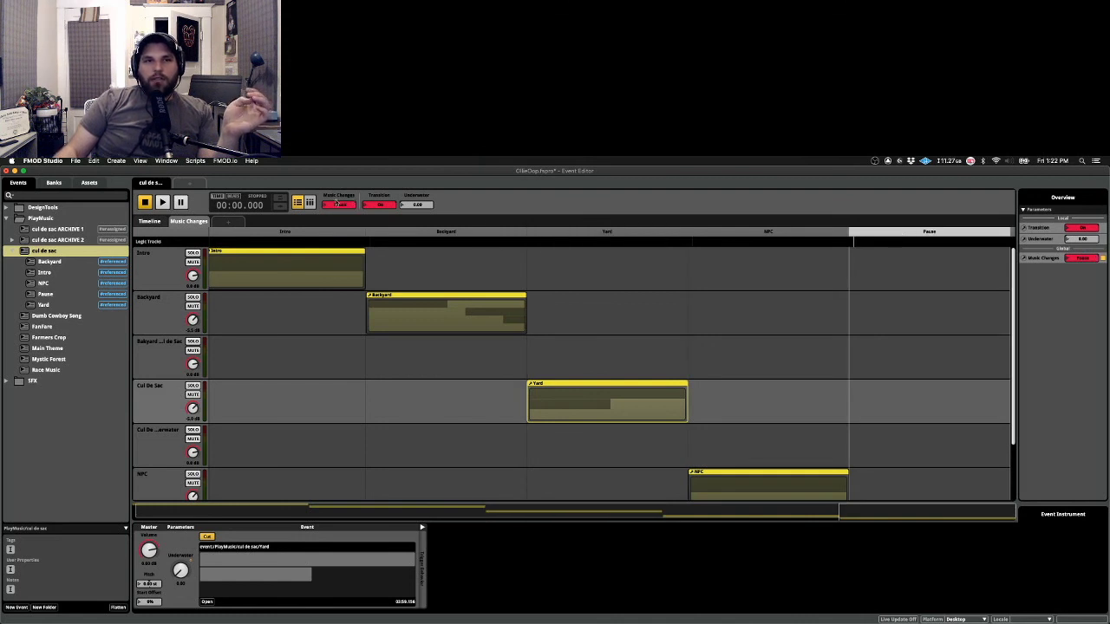
{"action": "left_click", "coordinate": [499, 234]}
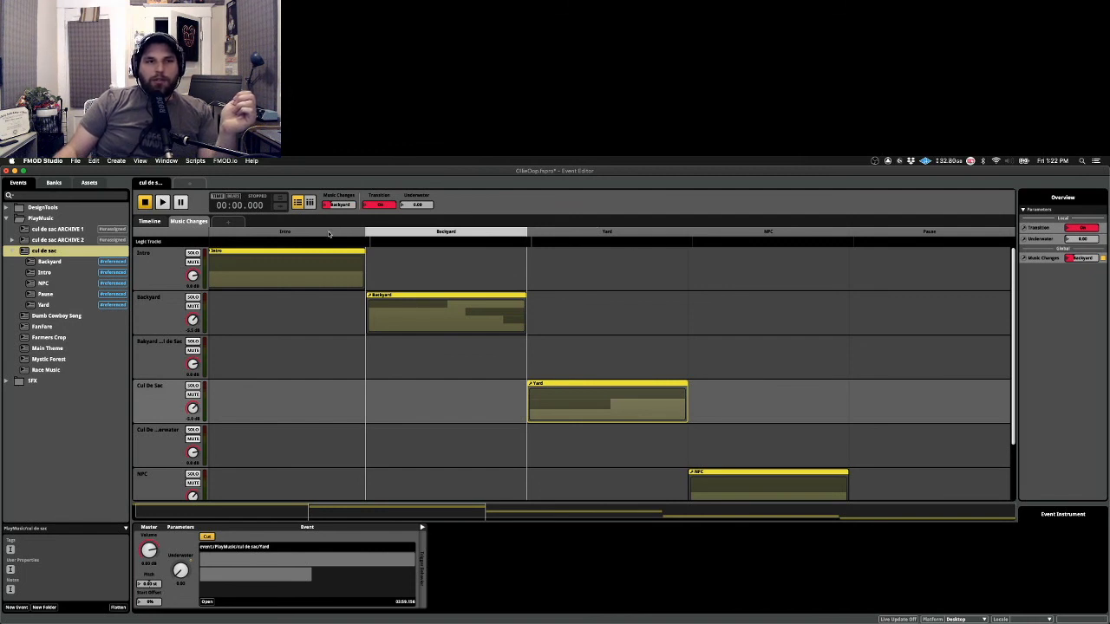
{"action": "left_click", "coordinate": [329, 234]}
Open the Music Changes parameter sheet of cul de sac ARCHIVE 2 and expand the Intro and Backyard tracks' automation
{"action": "left_click", "coordinate": [57, 241]}
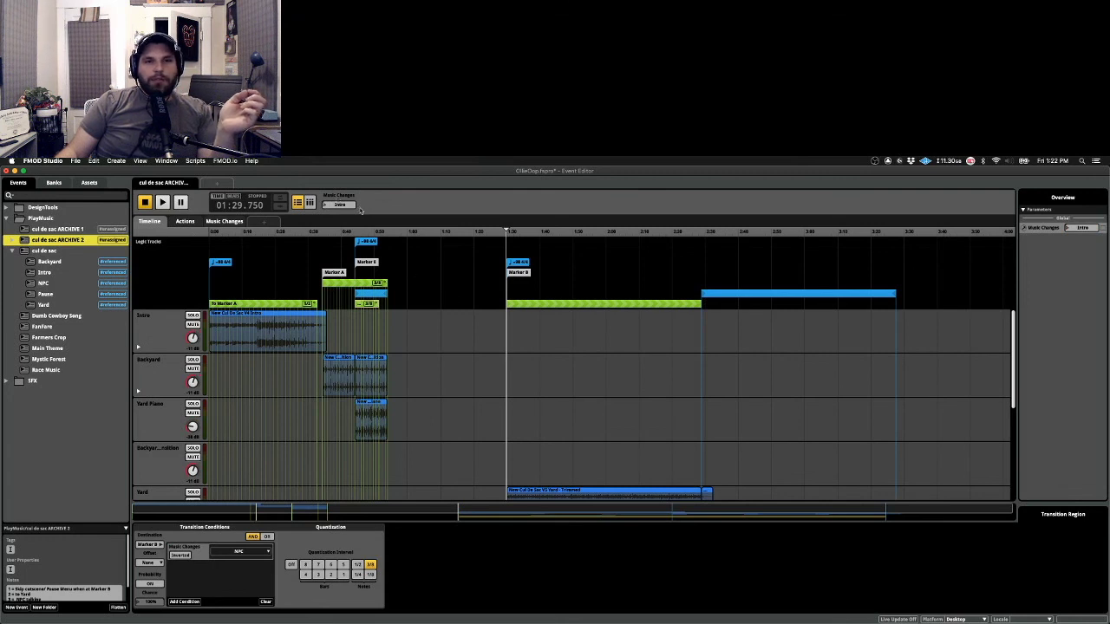
{"action": "left_click", "coordinate": [231, 222]}
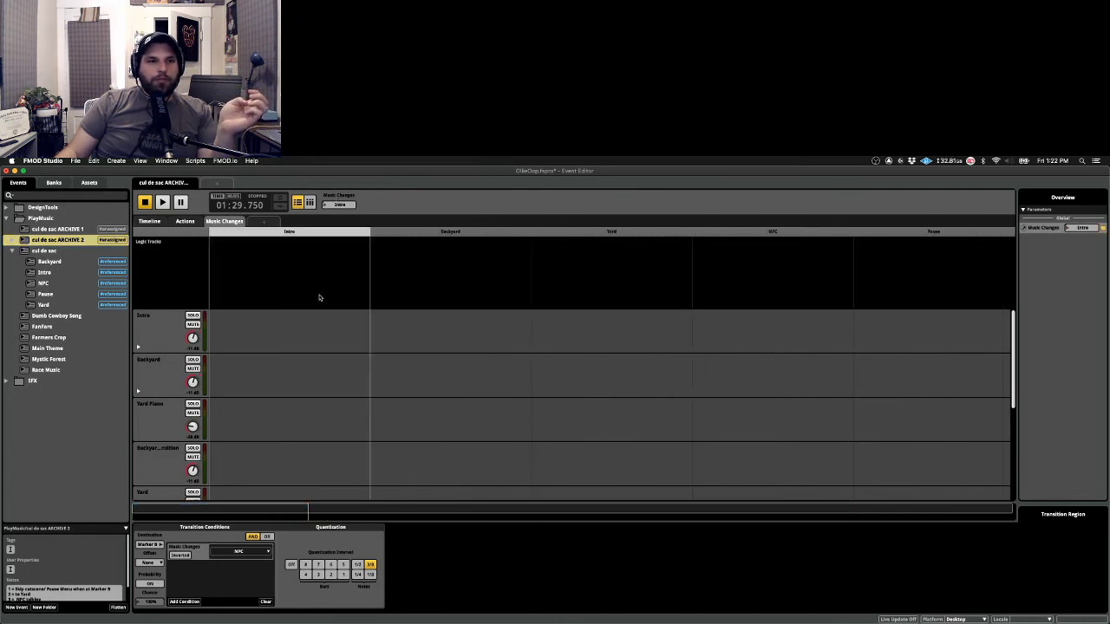
{"action": "left_click", "coordinate": [137, 347]}
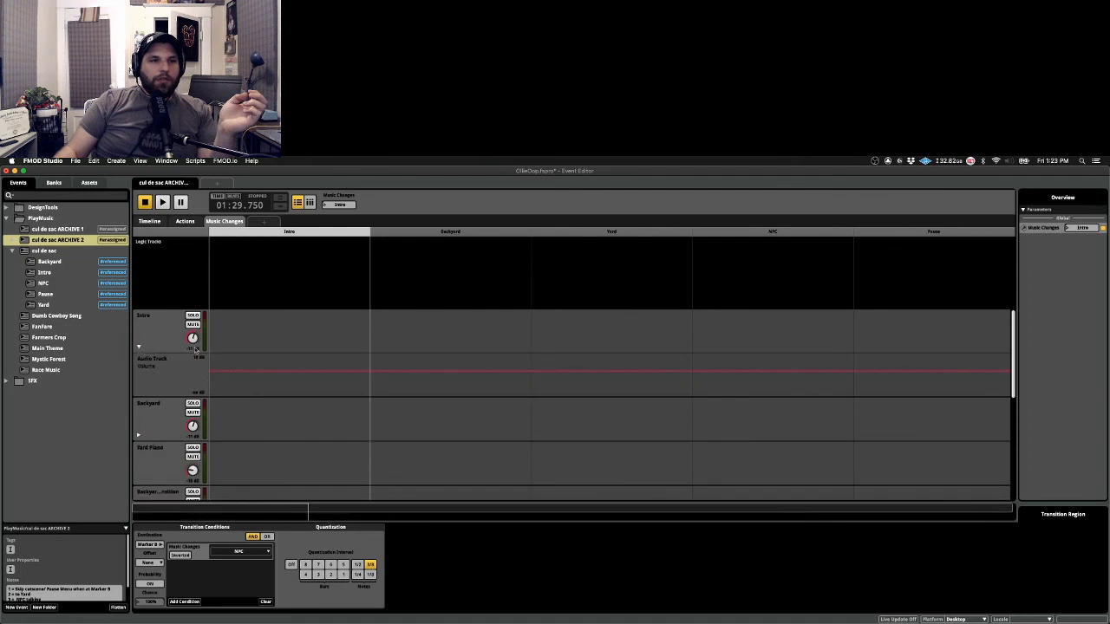
{"action": "scroll", "coordinate": [148, 347], "scroll_direction": "down", "scroll_amount": 2}
{"action": "left_click", "coordinate": [180, 393]}
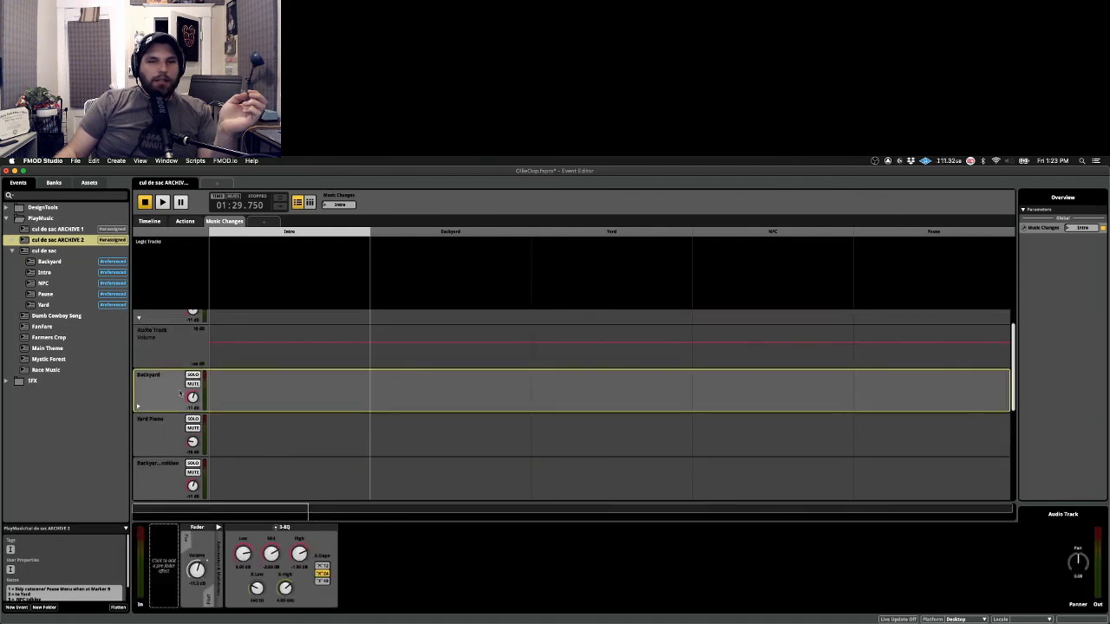
{"action": "left_click", "coordinate": [138, 406]}
{"action": "scroll", "coordinate": [143, 399], "scroll_direction": "down", "scroll_amount": 4}
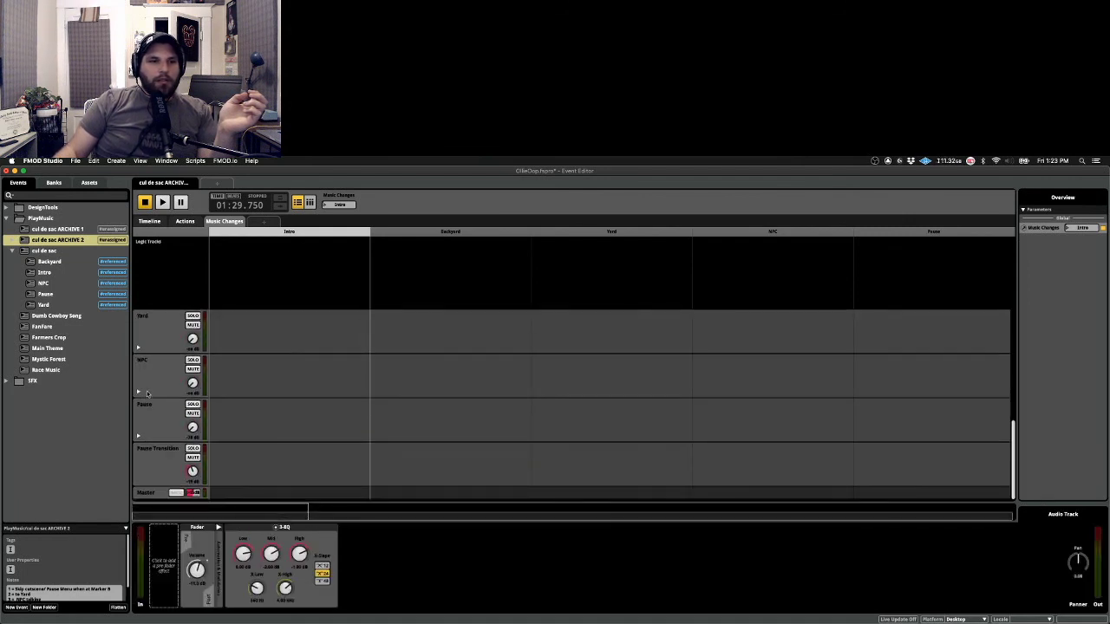
Expand the volume automation of the NPC and Pause tracks in cul de sac ARCHIVE 2 and examine the Pause Transition track
{"action": "left_click", "coordinate": [138, 392]}
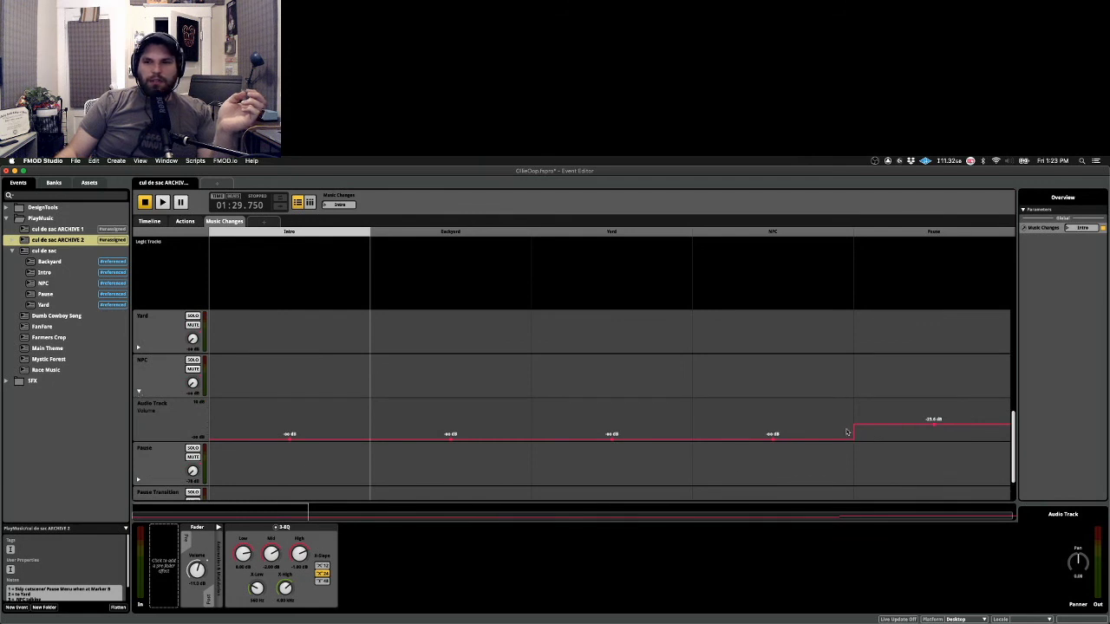
{"action": "scroll", "coordinate": [867, 422], "scroll_direction": "down", "scroll_amount": 2}
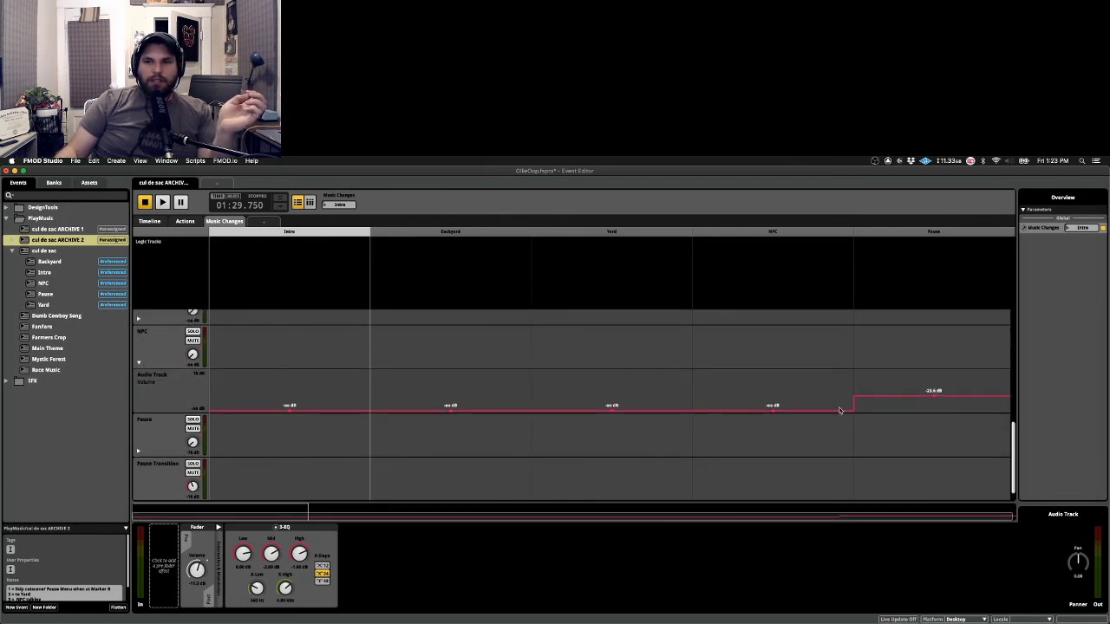
{"action": "left_click", "coordinate": [136, 452]}
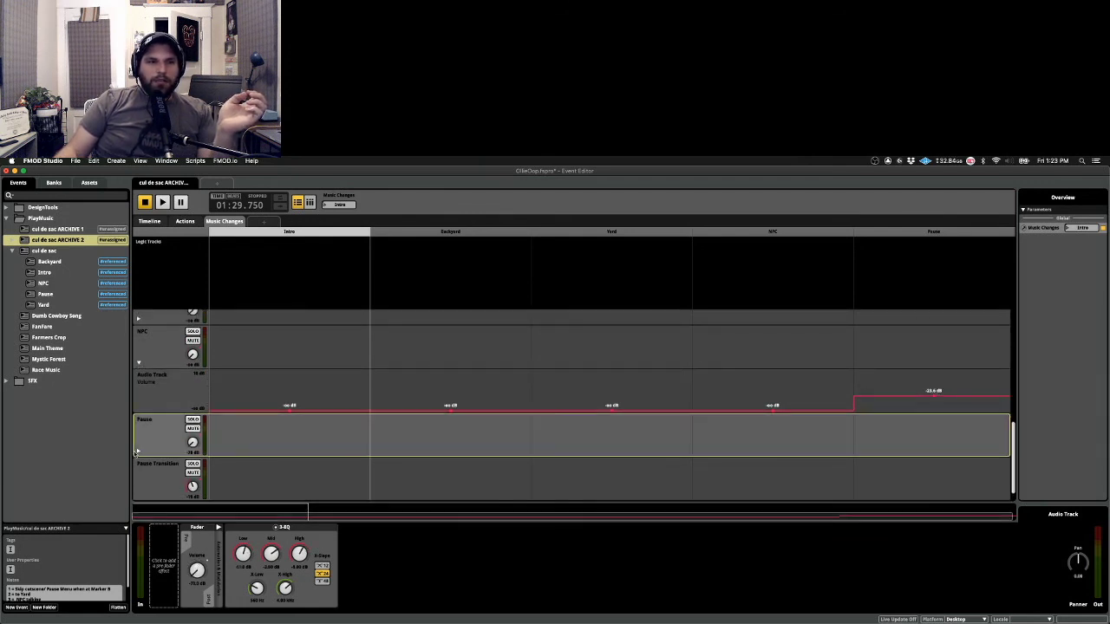
{"action": "left_click", "coordinate": [137, 451]}
{"action": "scroll", "coordinate": [162, 474], "scroll_direction": "down", "scroll_amount": 3}
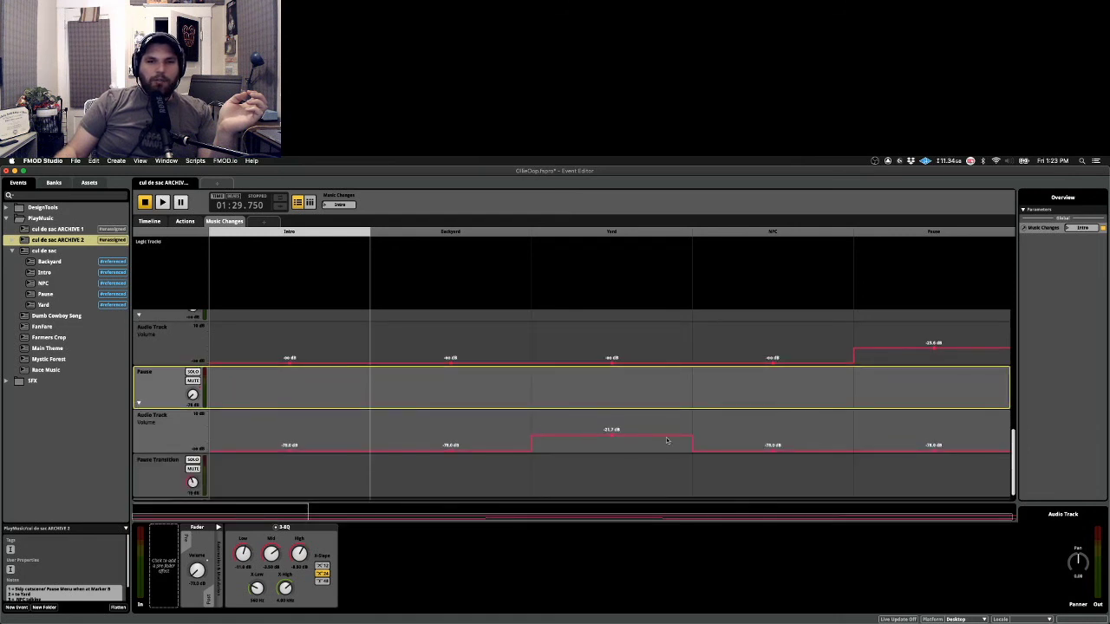
{"action": "scroll", "coordinate": [162, 474], "scroll_direction": "down", "scroll_amount": 1}
{"action": "left_click", "coordinate": [165, 473]}
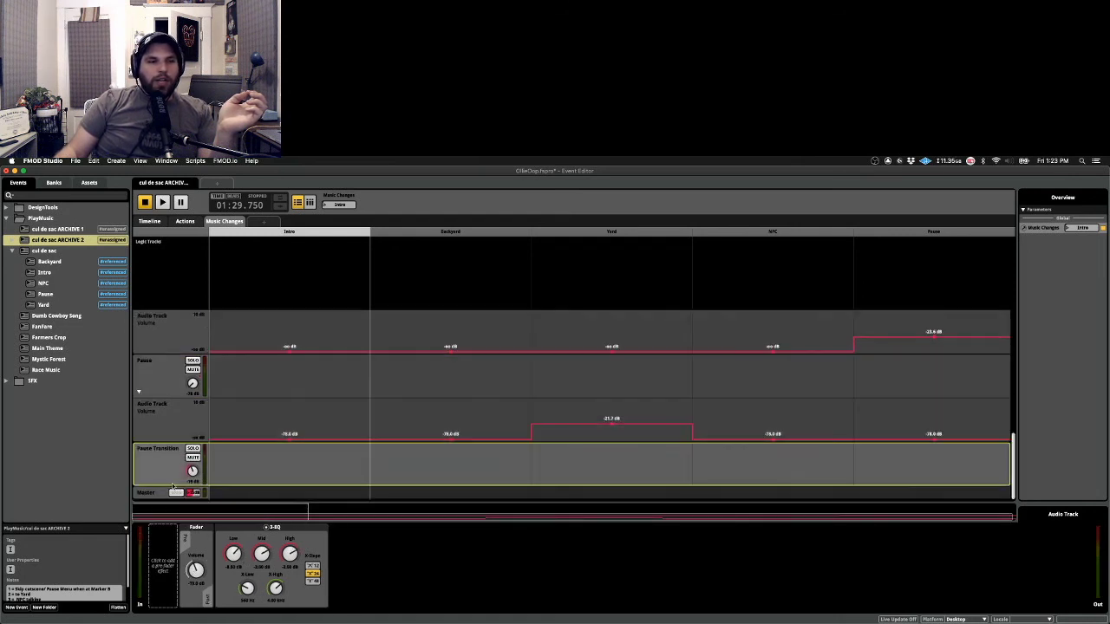
{"action": "scroll", "coordinate": [676, 431], "scroll_direction": "up", "scroll_amount": 2}
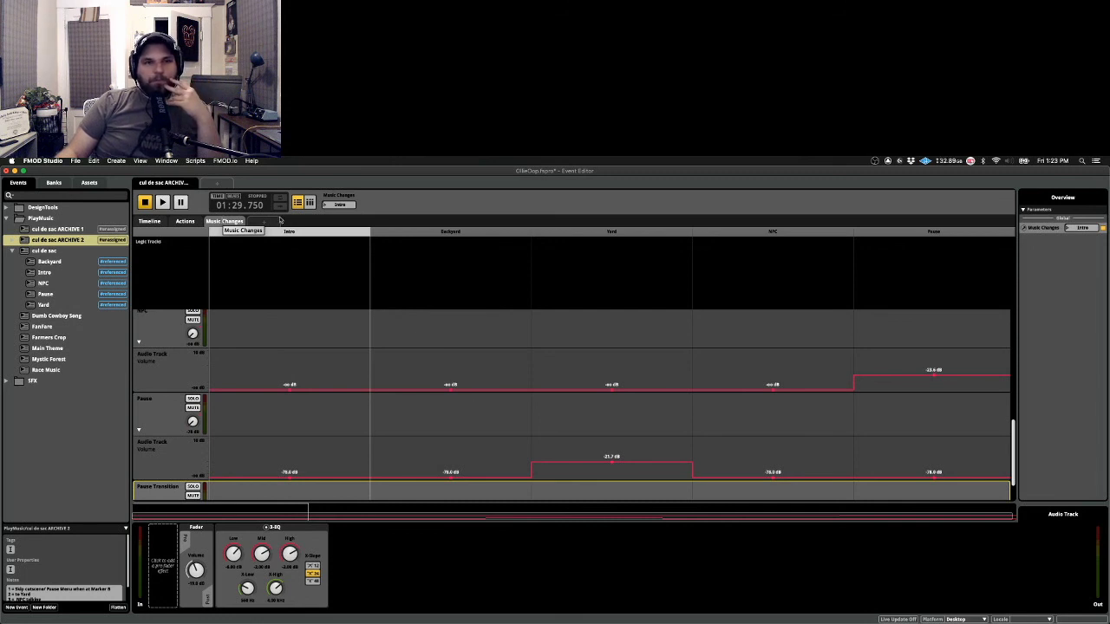
Open the Music Changes parameter for editing, review its available parameter types, and close it without changes
{"action": "left_click", "coordinate": [350, 196]}
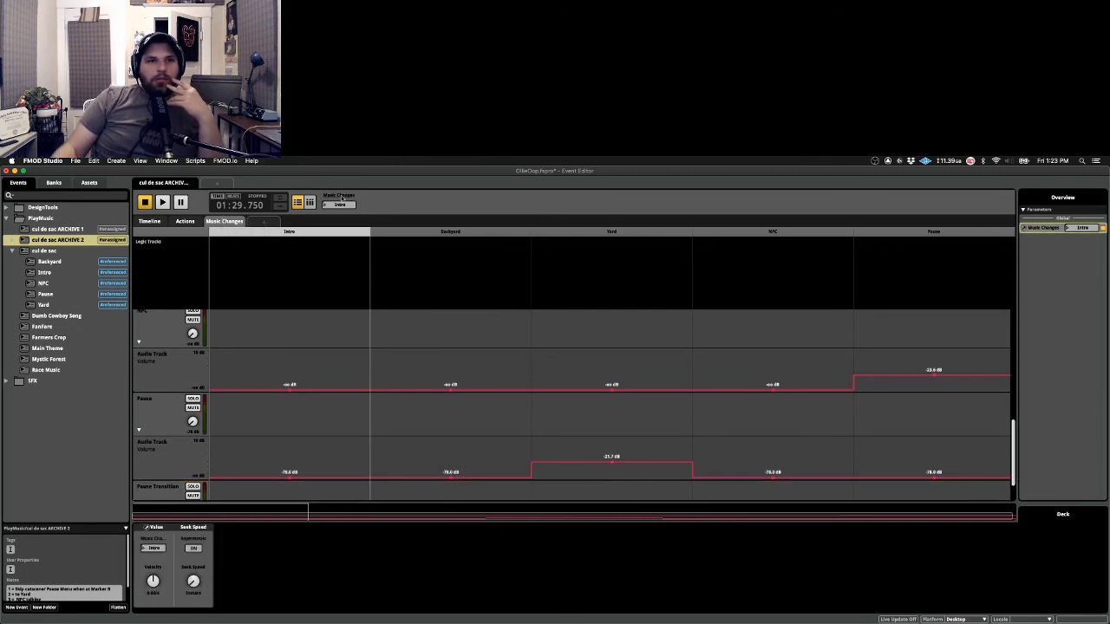
{"action": "right_click", "coordinate": [345, 199]}
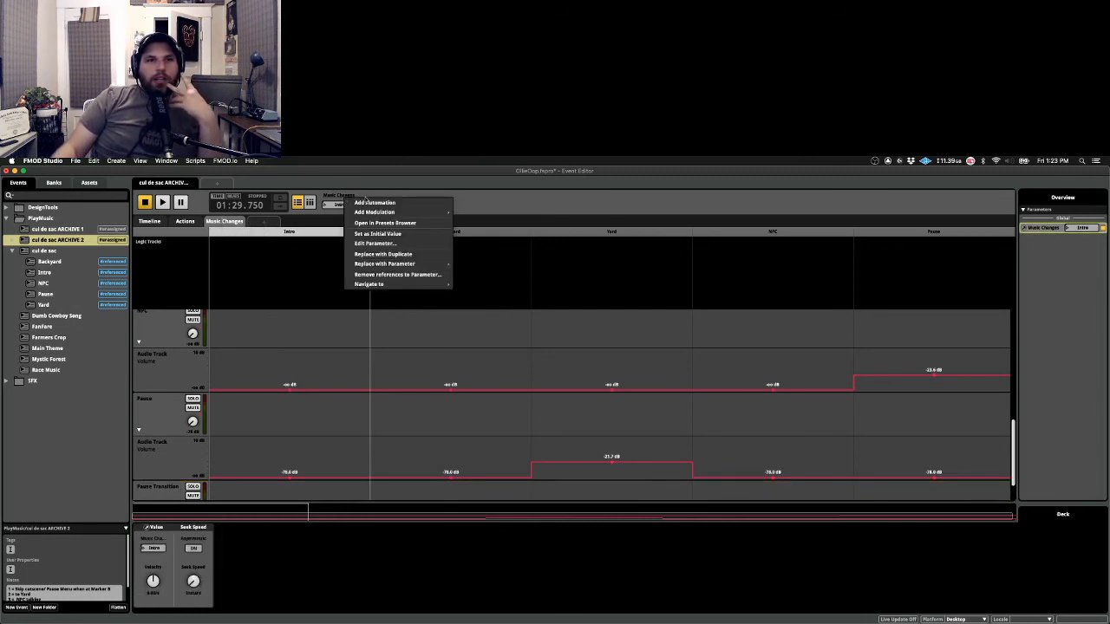
{"action": "left_click", "coordinate": [407, 243]}
{"action": "left_click", "coordinate": [559, 295]}
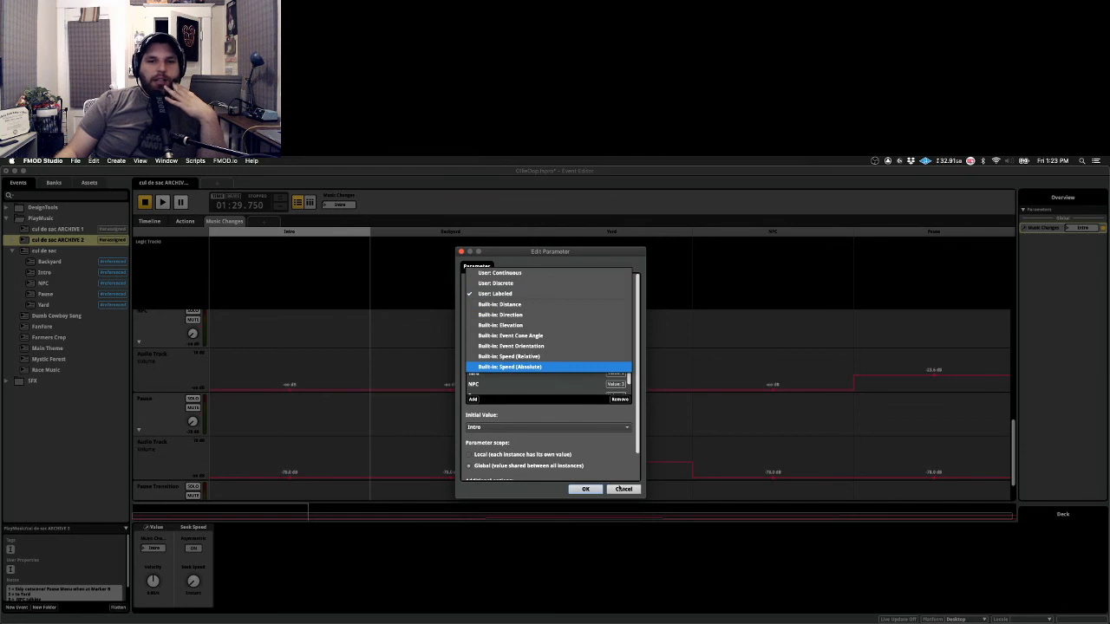
{"action": "left_click", "coordinate": [634, 491]}
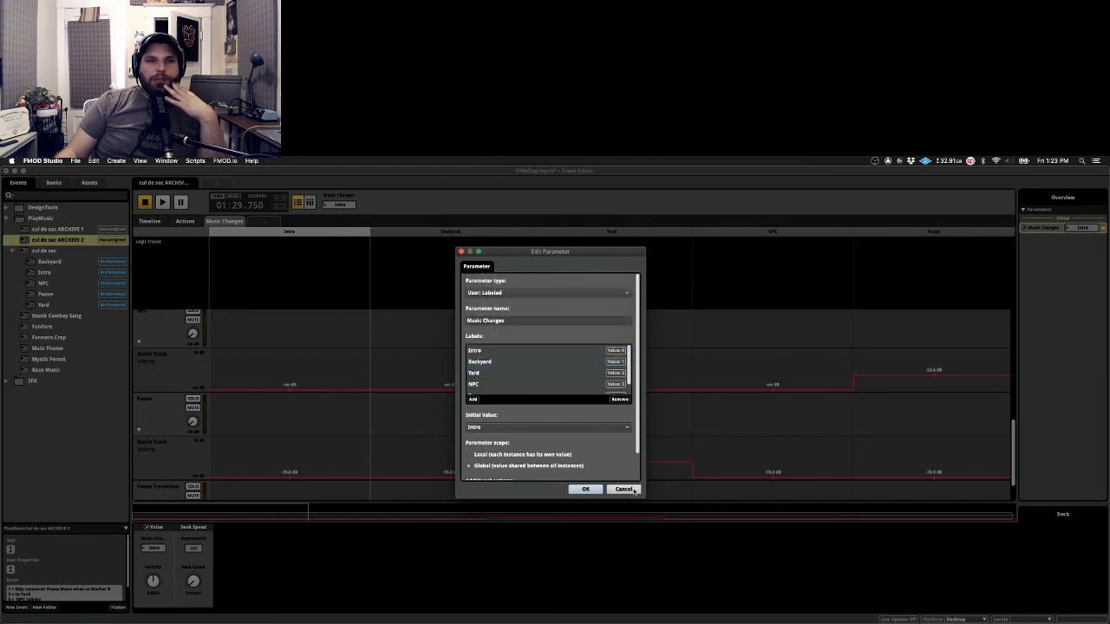
{"action": "left_click", "coordinate": [461, 251]}
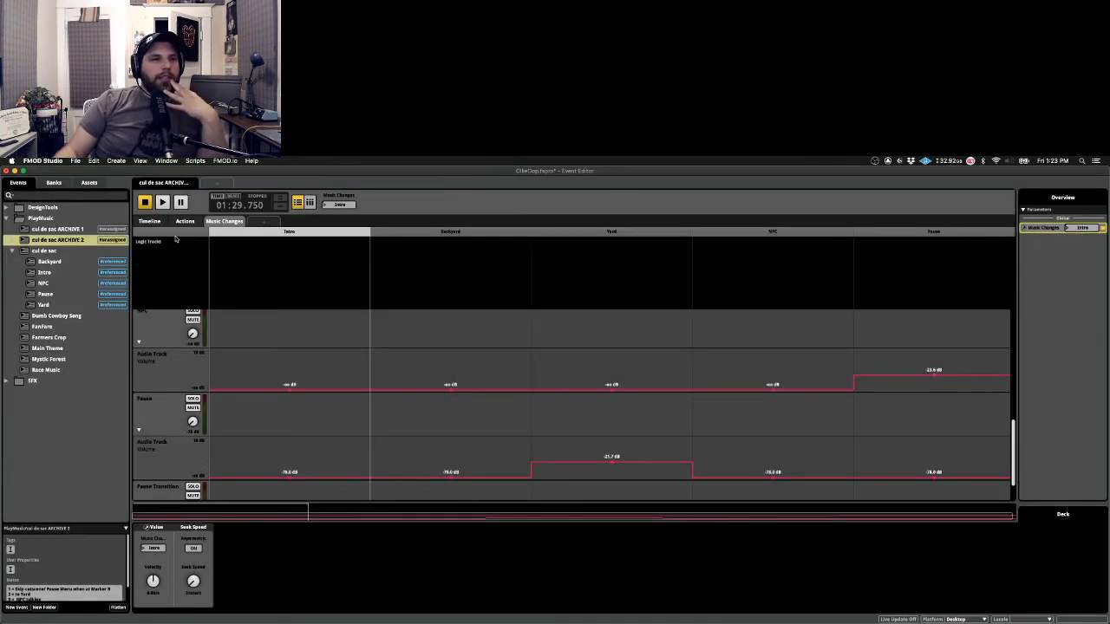
View the timeline of cul de sac ARCHIVE 2 and return to the current cul de sac event
{"action": "left_click", "coordinate": [153, 222]}
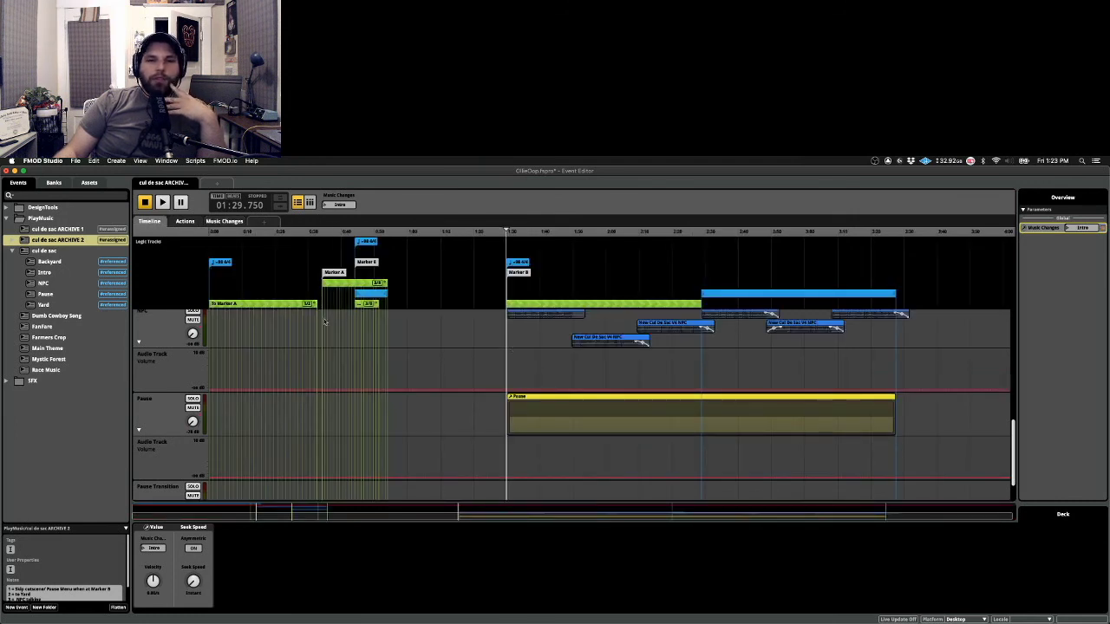
{"action": "left_click", "coordinate": [48, 251]}
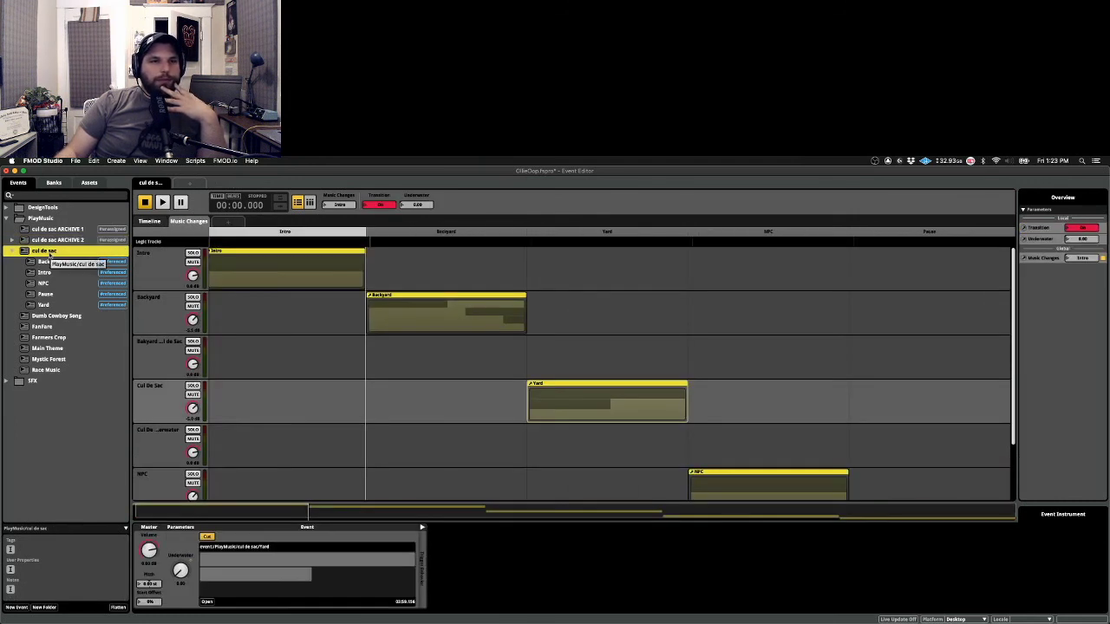